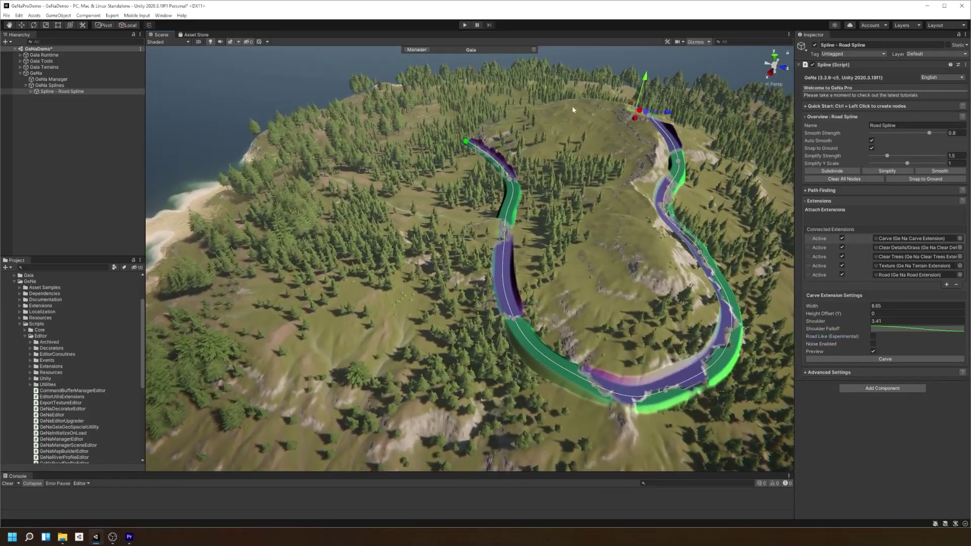
- Extend the road spline across the hilltop and join it to its start node to close the first loop
{"action": "left_click", "coordinate": [572, 107], "text": "ctrl"}
{"action": "left_click", "coordinate": [482, 120], "text": "ctrl"}
{"action": "left_click", "coordinate": [466, 141], "text": "ctrl"}
- Add a second road loop through the forest beside the first one, ending at the spline's start node
{"action": "left_click", "coordinate": [425, 247], "text": "ctrl"}
{"action": "left_click", "coordinate": [355, 216], "text": "ctrl"}
{"action": "left_click", "coordinate": [350, 171], "text": "ctrl"}
{"action": "left_click", "coordinate": [422, 155], "text": "ctrl"}
{"action": "left_click", "coordinate": [463, 143], "text": "ctrl"}
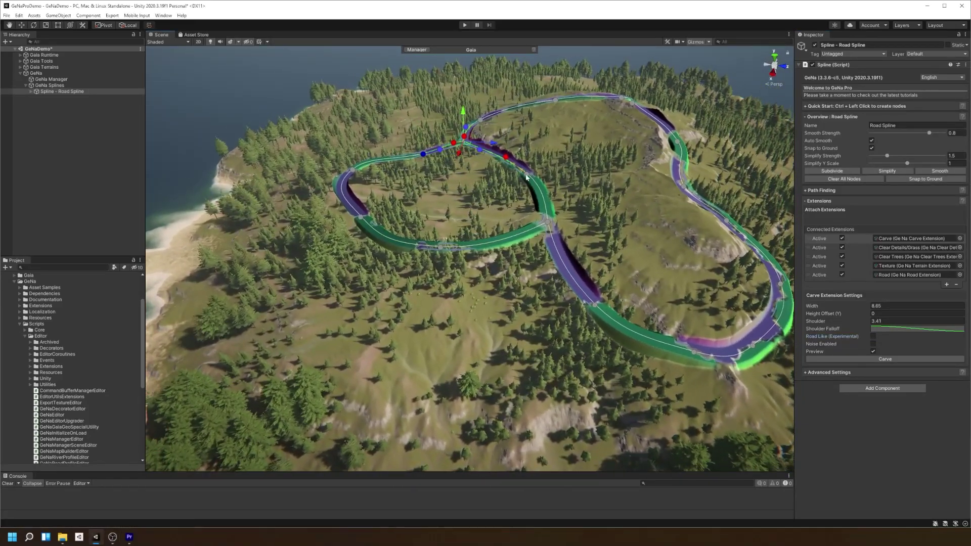
- Branch a connecting road off the shared stretch between the loops and join it to the far side of the hill loop
{"action": "left_click", "coordinate": [527, 176]}
{"action": "left_click", "coordinate": [599, 154], "text": "ctrl"}
{"action": "left_click", "coordinate": [684, 186], "text": "ctrl"}
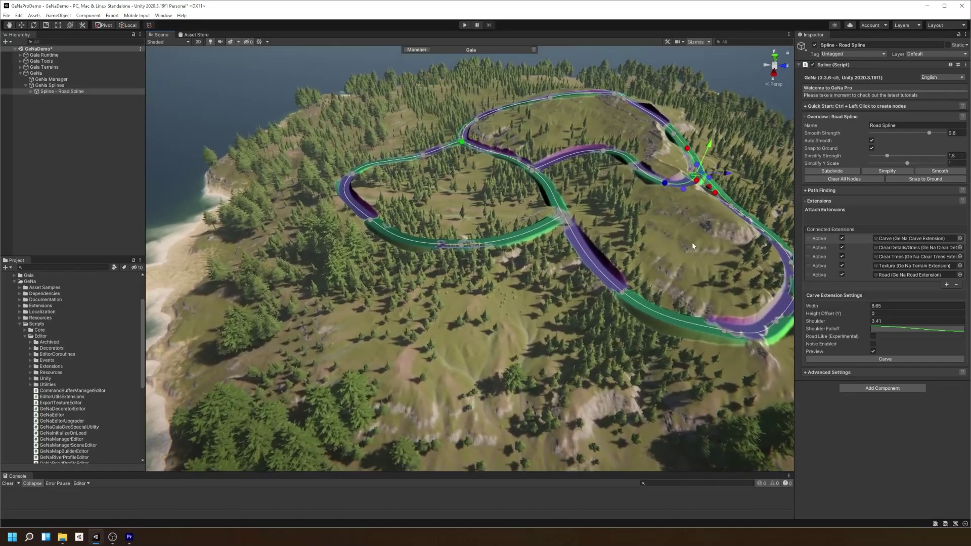
{"action": "right_click_drag", "start_coordinate": [607, 228], "coordinate": [653, 230]}
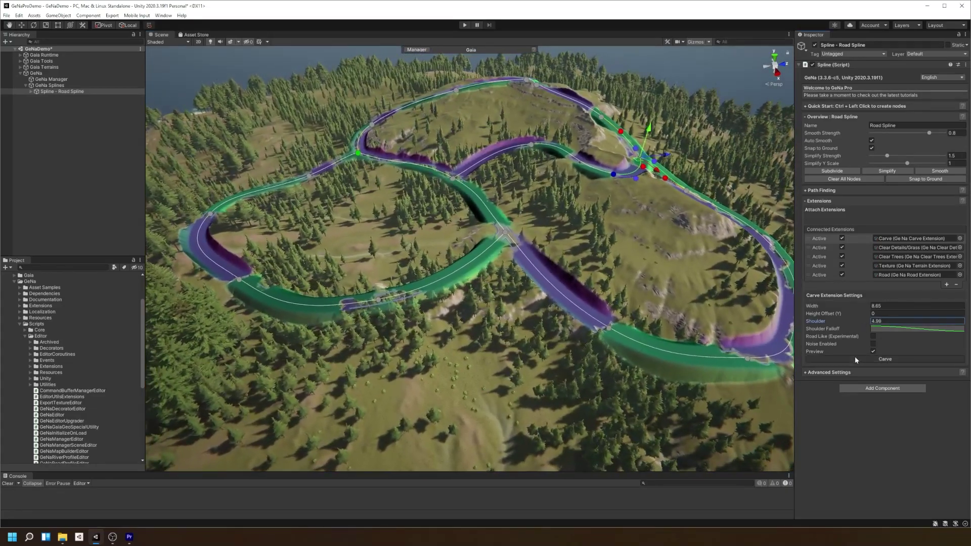
- Set the Road extension's road width to 5.26 and its intersection size to 1.063
{"action": "left_click", "coordinate": [824, 256]}
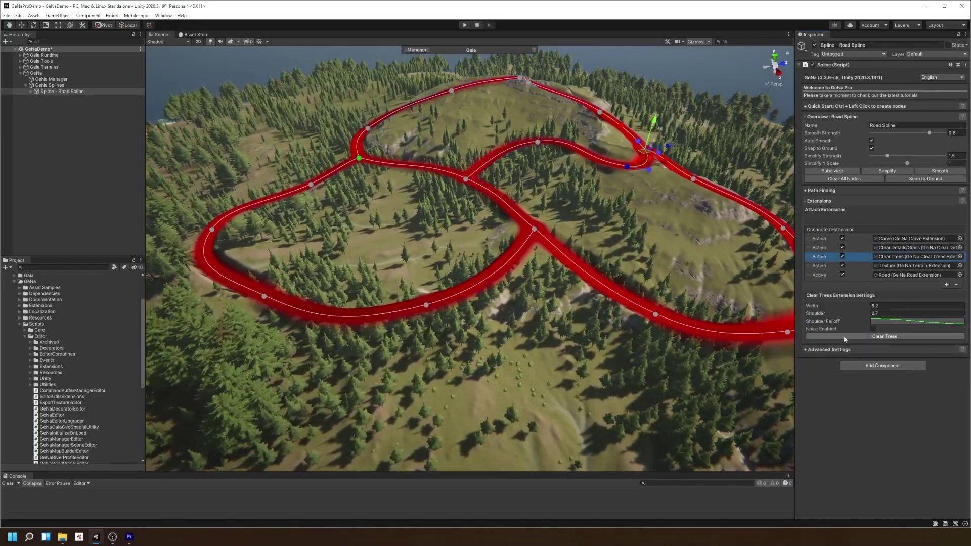
{"action": "left_click", "coordinate": [827, 274]}
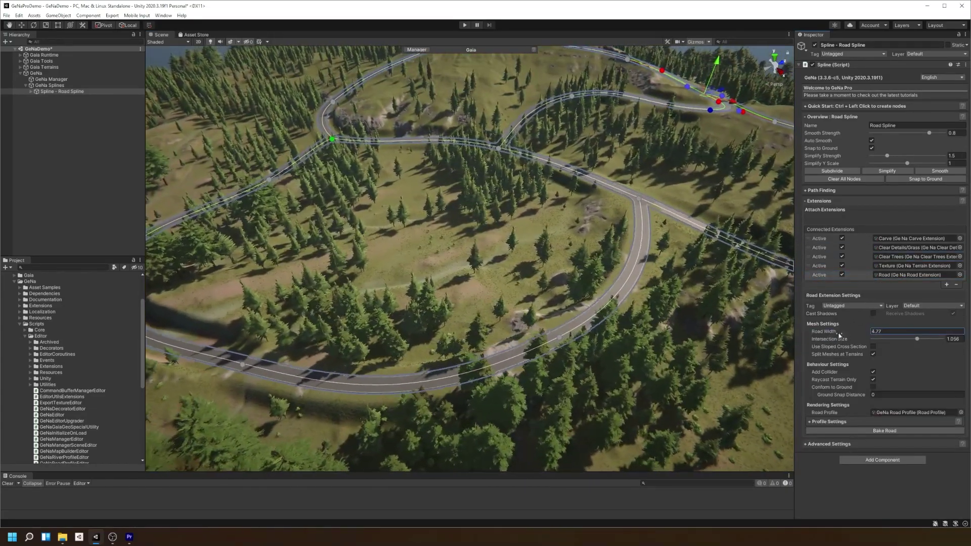
{"action": "left_click_drag", "start_coordinate": [839, 335], "coordinate": [847, 335]}
{"action": "mouse_move", "coordinate": [917, 340]}
{"action": "left_mouse_down"}
{"action": "mouse_move", "coordinate": [894, 341]}
{"action": "mouse_move", "coordinate": [918, 341]}
{"action": "left_mouse_up"}
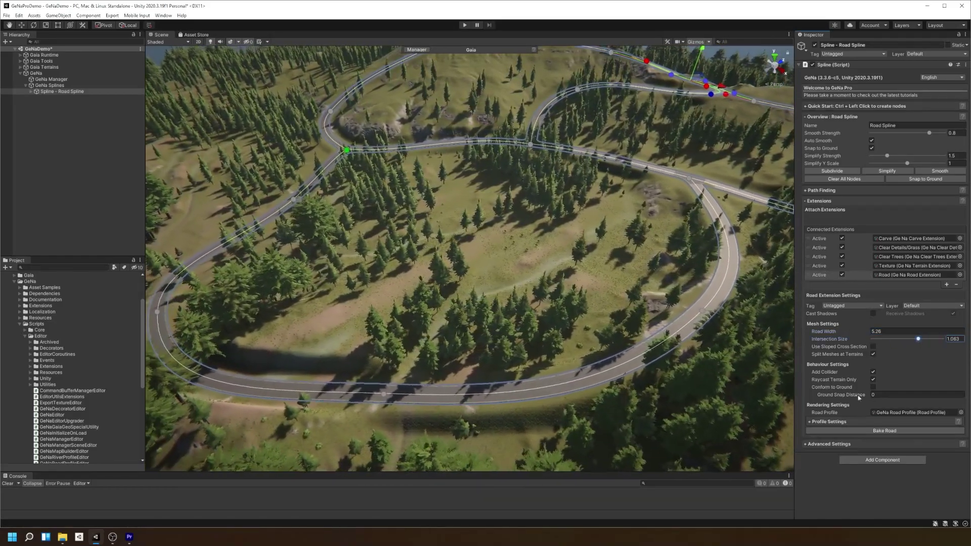
- Try alternative road profiles such as RoadCobblestoneProfile on the Road extension, and set it back to GeNa Road Profile
{"action": "left_click", "coordinate": [837, 422]}
{"action": "left_click", "coordinate": [955, 412]}
{"action": "left_click", "coordinate": [966, 414]}
{"action": "left_click", "coordinate": [966, 420]}
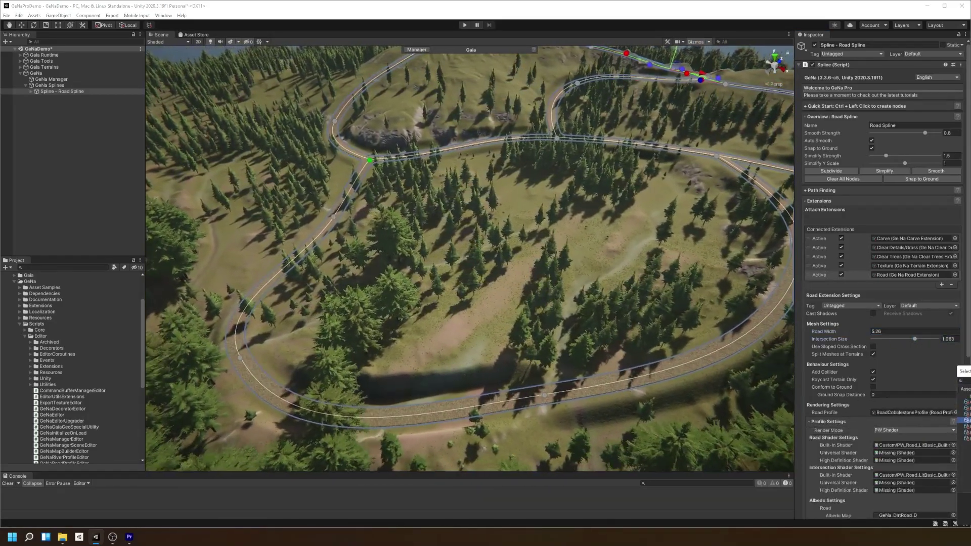
{"action": "left_click", "coordinate": [967, 402]}
- Adjust the road profile's PBR settings: intersection smoothness 0.203, lower intersection occlusion strength and higher road smoothness
{"action": "scroll", "coordinate": [847, 415], "scroll_direction": "down", "scroll_amount": 10}
{"action": "left_click", "coordinate": [888, 372]}
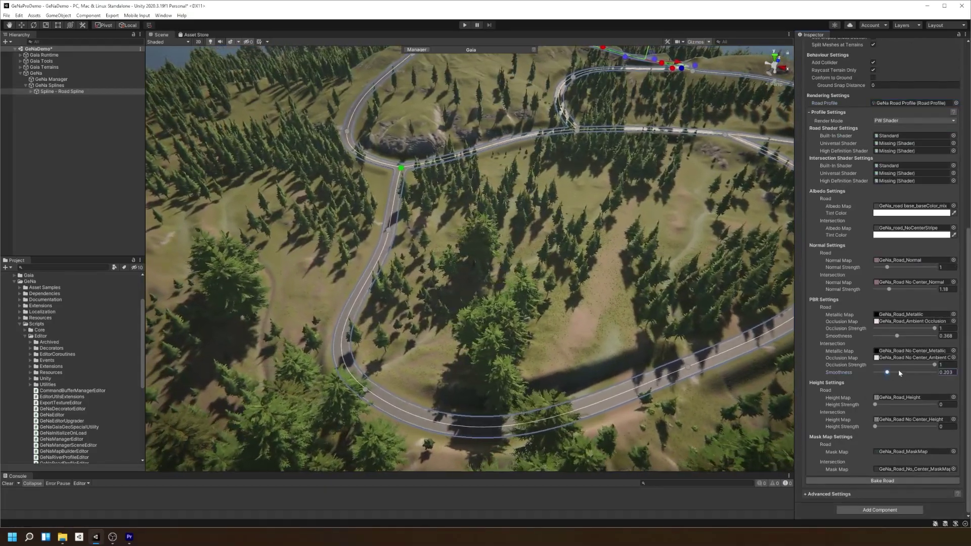
{"action": "left_click", "coordinate": [923, 364]}
{"action": "mouse_move", "coordinate": [903, 336]}
{"action": "left_mouse_down"}
{"action": "mouse_move", "coordinate": [894, 336]}
{"action": "mouse_move", "coordinate": [919, 336]}
{"action": "left_mouse_up"}
- Examine the road around the hill and the spline's Clear Details/Grass, Texture and Carve extension settings
{"action": "middle_click_drag", "start_coordinate": [670, 344], "coordinate": [483, 285]}
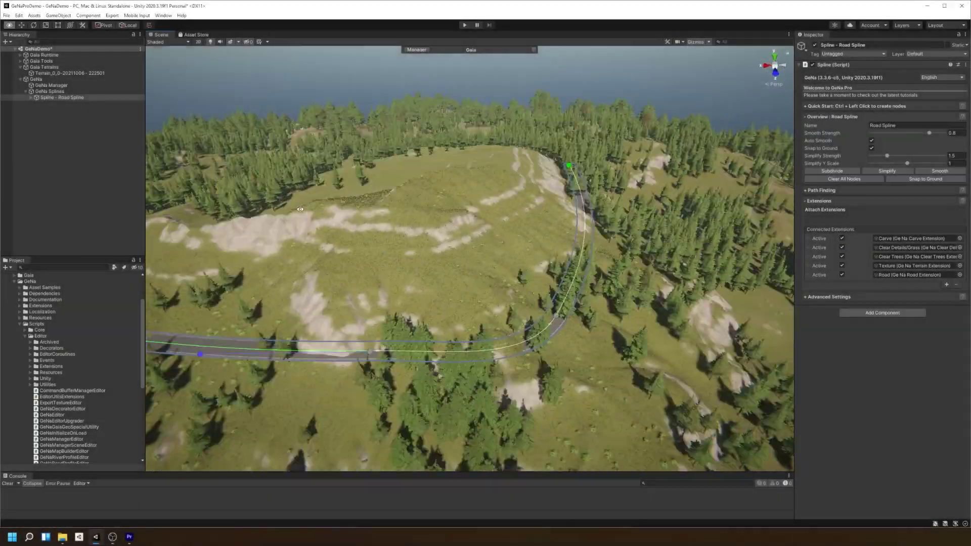
{"action": "left_click_drag", "start_coordinate": [300, 209], "coordinate": [471, 384], "text": "alt"}
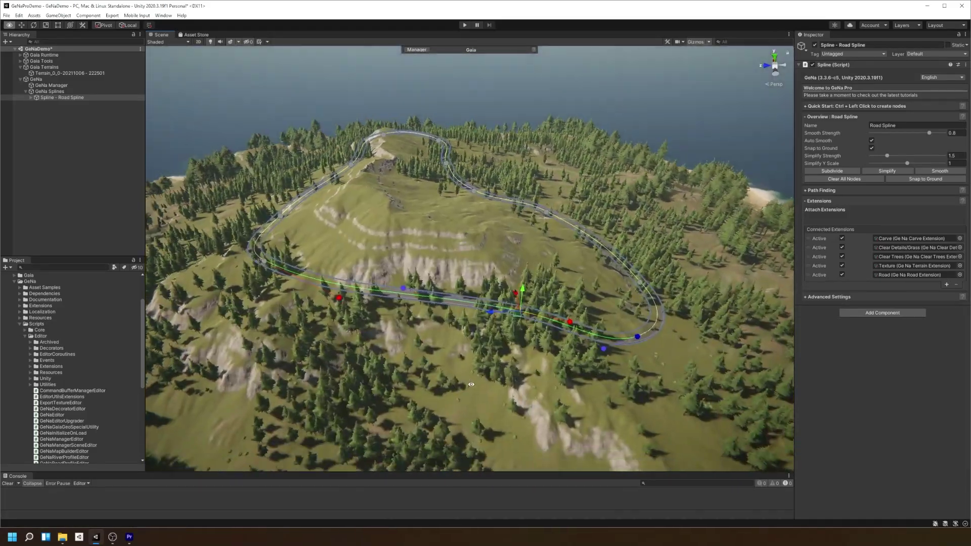
{"action": "left_click", "coordinate": [869, 246]}
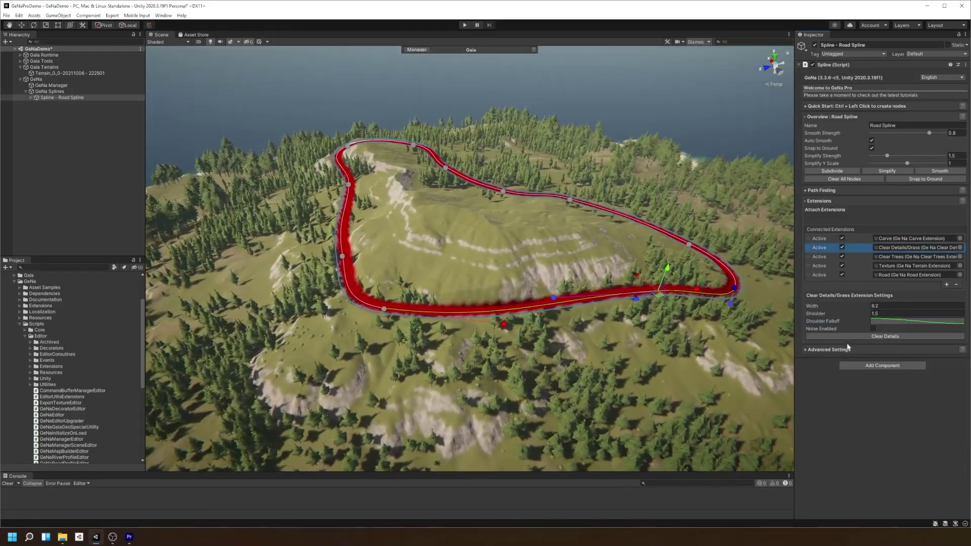
{"action": "left_click", "coordinate": [868, 266]}
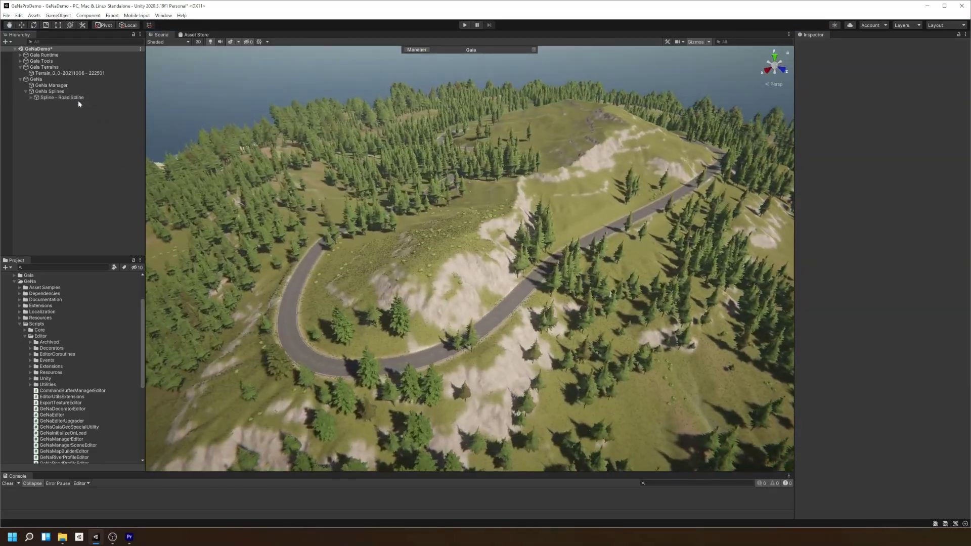
{"action": "left_click", "coordinate": [78, 99]}
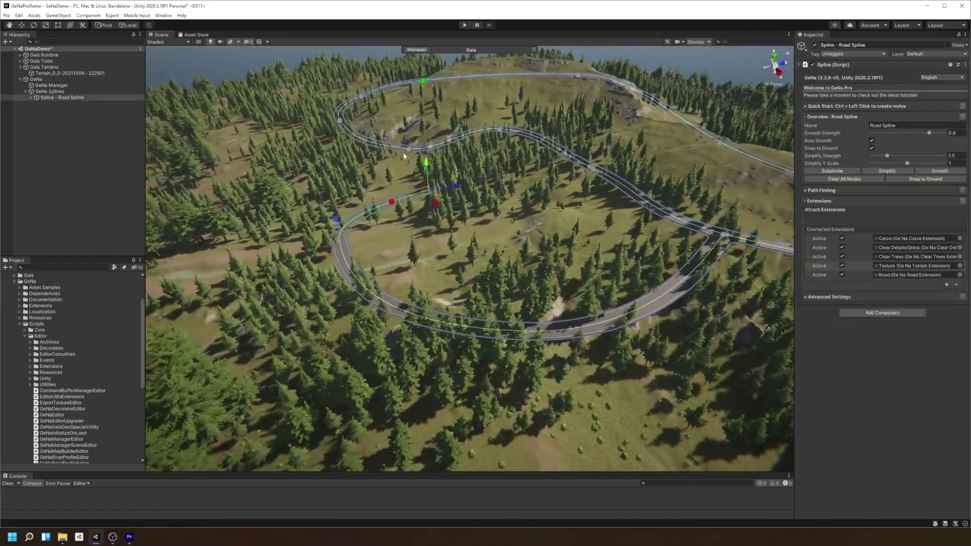
{"action": "left_click", "coordinate": [825, 238]}
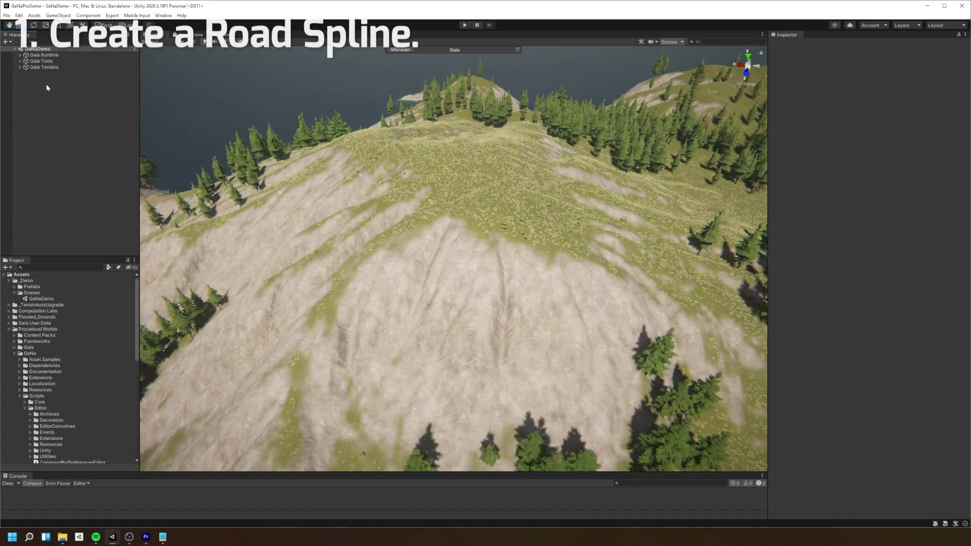
- Add a GeNa road spline to the scene
{"action": "right_click", "coordinate": [45, 85]}
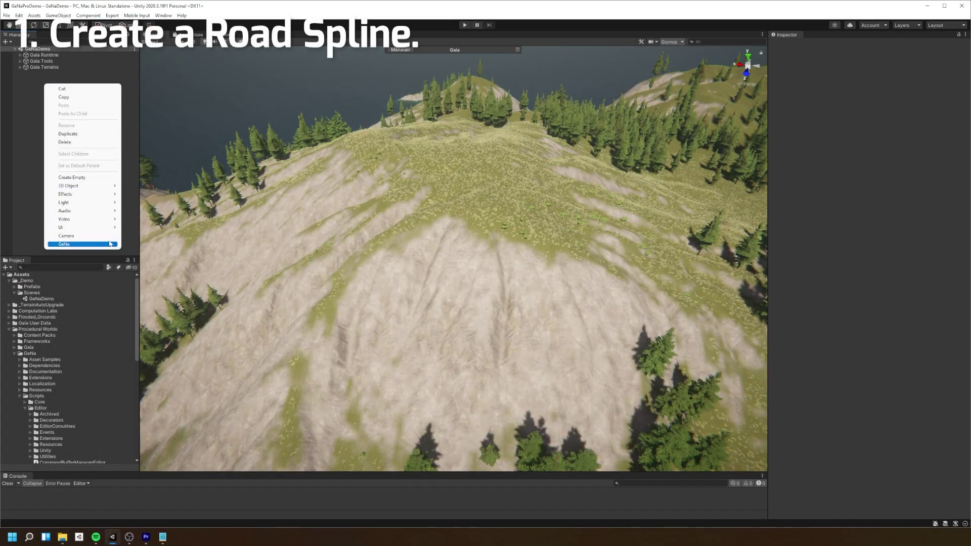
{"action": "mouse_move", "coordinate": [110, 245]}
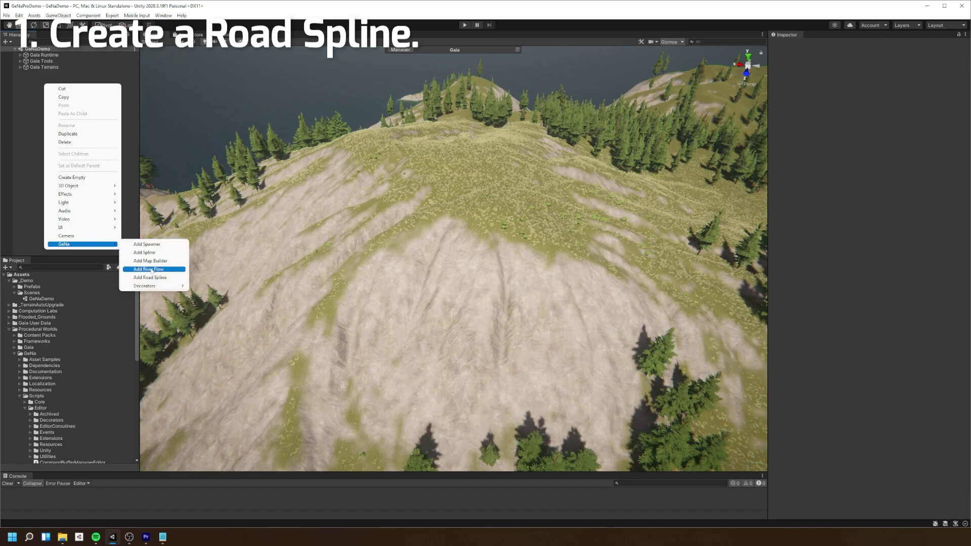
{"action": "left_click", "coordinate": [158, 278]}
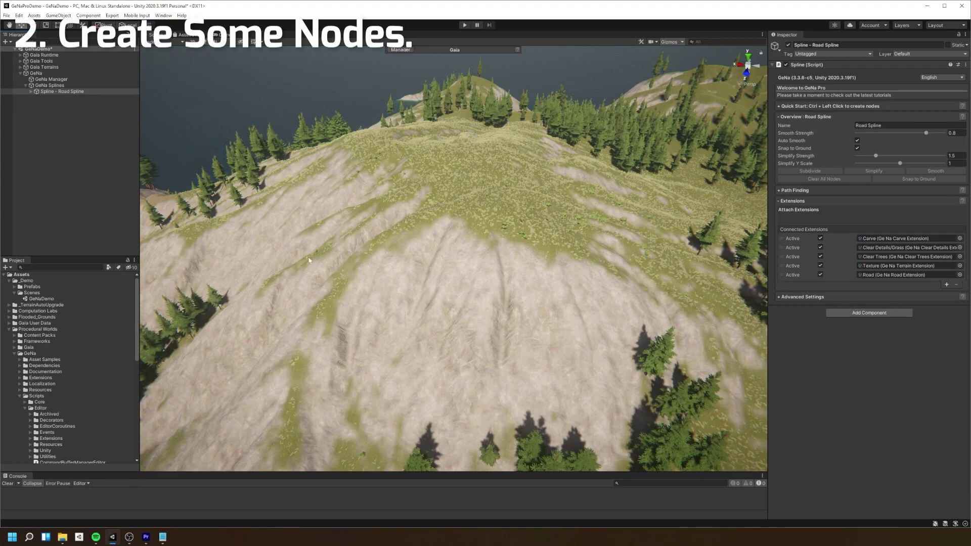
- Place road spline nodes around the rocky hilltop and join the last one to the first to form a closed loop
{"action": "left_click", "coordinate": [277, 220], "text": "ctrl"}
{"action": "left_click", "coordinate": [378, 360], "text": "ctrl"}
{"action": "left_click", "coordinate": [618, 324], "text": "ctrl"}
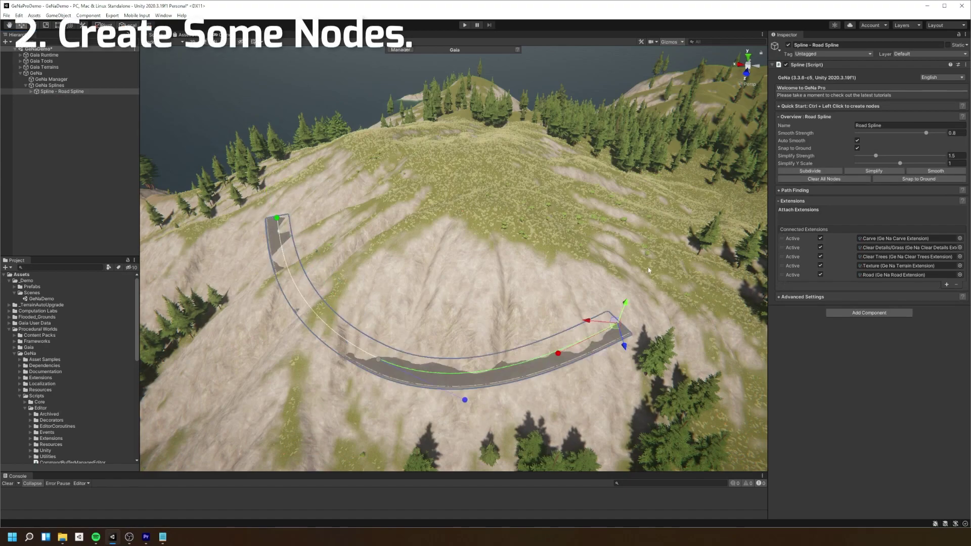
{"action": "left_click", "coordinate": [655, 211], "text": "ctrl"}
{"action": "left_click", "coordinate": [555, 147], "text": "ctrl"}
{"action": "left_click_drag", "start_coordinate": [419, 134], "coordinate": [530, 164], "text": "alt"}
{"action": "left_click", "coordinate": [432, 159], "text": "ctrl"}
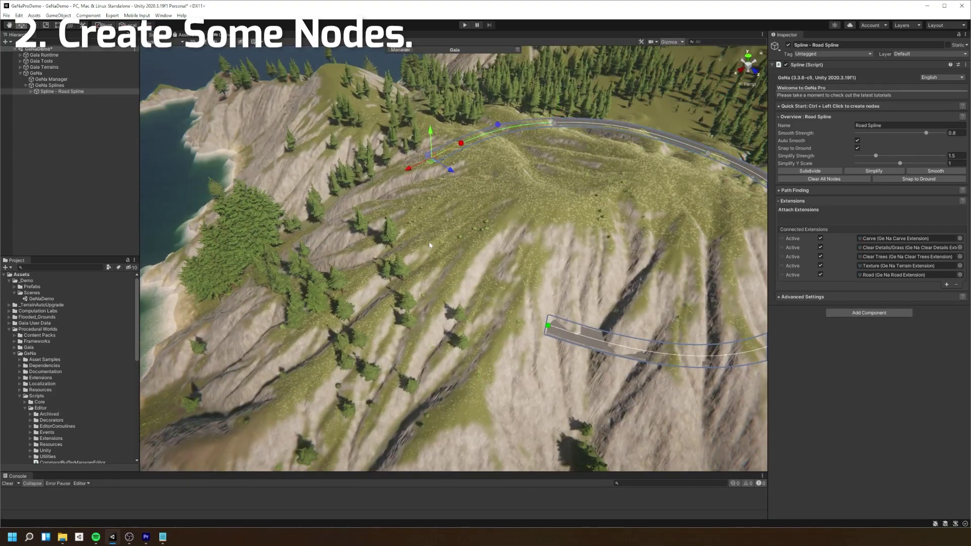
{"action": "left_click", "coordinate": [429, 244], "text": "ctrl"}
{"action": "left_click", "coordinate": [549, 329], "text": "ctrl"}
{"action": "right_click_drag", "start_coordinate": [609, 336], "coordinate": [508, 319]}
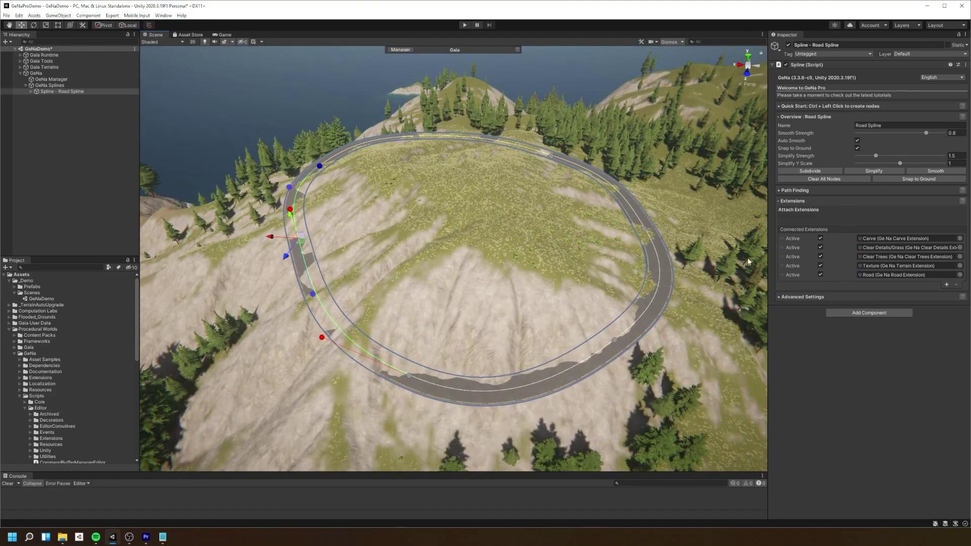
- Set the Carve extension's shoulder to 2.19 and carve the terrain along the road
{"action": "left_click", "coordinate": [792, 240]}
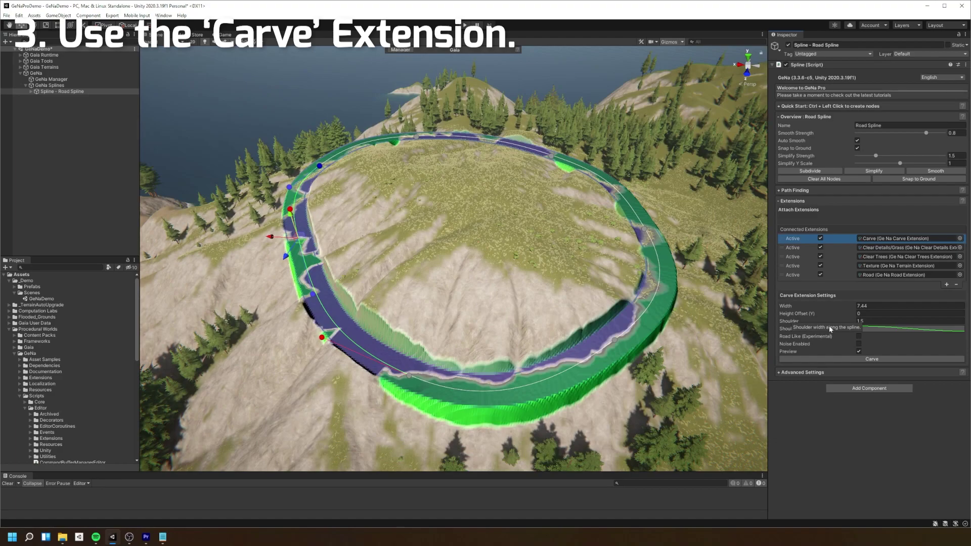
{"action": "left_click_drag", "start_coordinate": [830, 328], "coordinate": [841, 326]}
{"action": "left_click", "coordinate": [825, 360]}
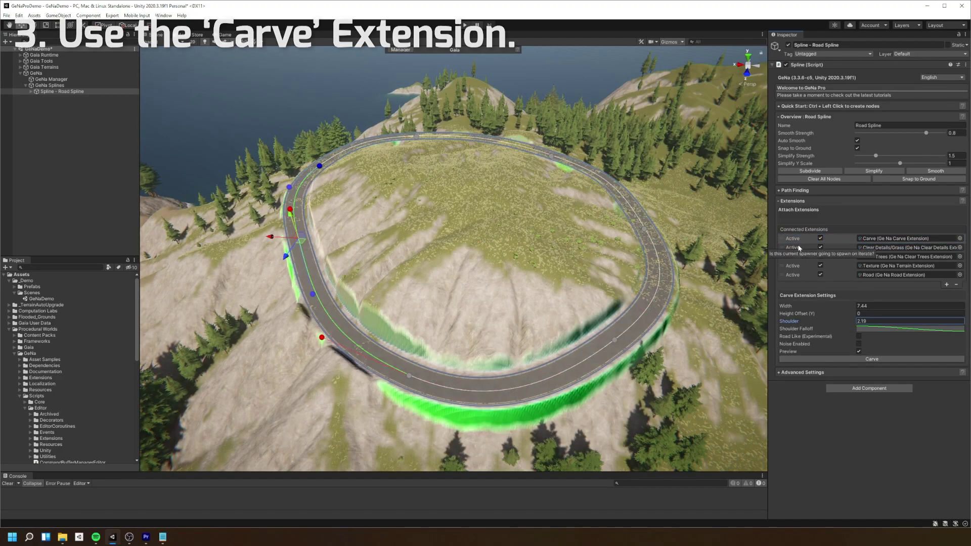
- Set the Clear Details/Grass extension's shoulder to 3.61 and clear the grass along the road
{"action": "right_click_drag", "start_coordinate": [605, 266], "coordinate": [637, 272]}
{"action": "key", "text": "w"}
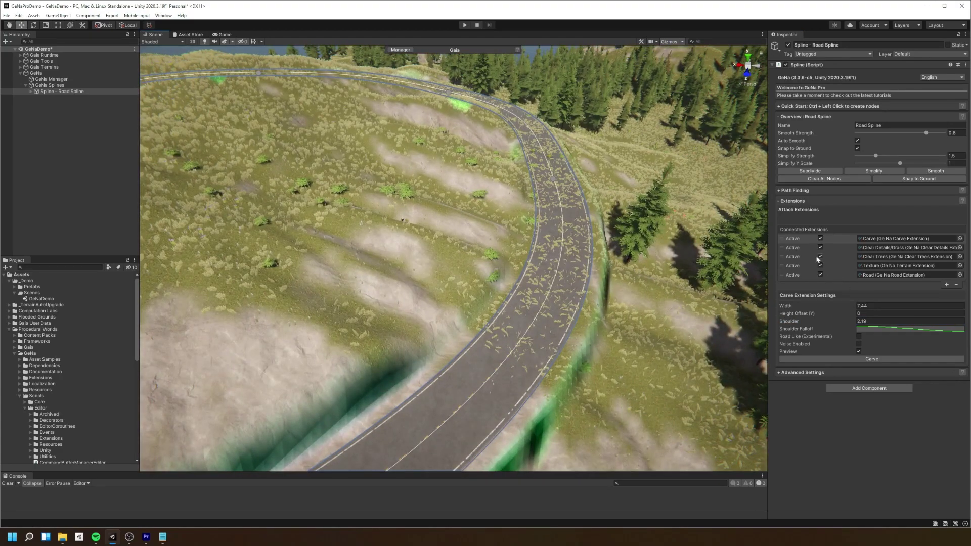
{"action": "left_click", "coordinate": [800, 249]}
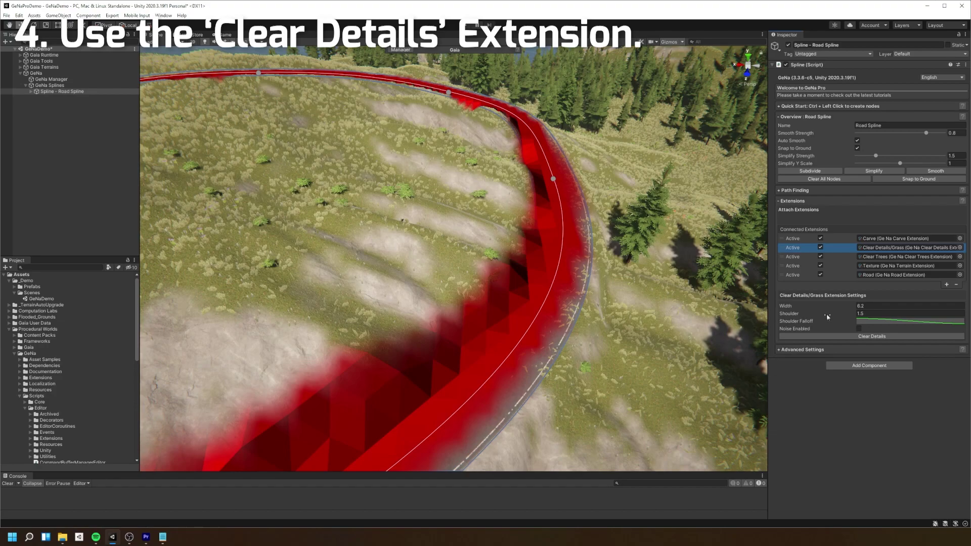
{"action": "left_click_drag", "start_coordinate": [828, 315], "coordinate": [854, 318]}
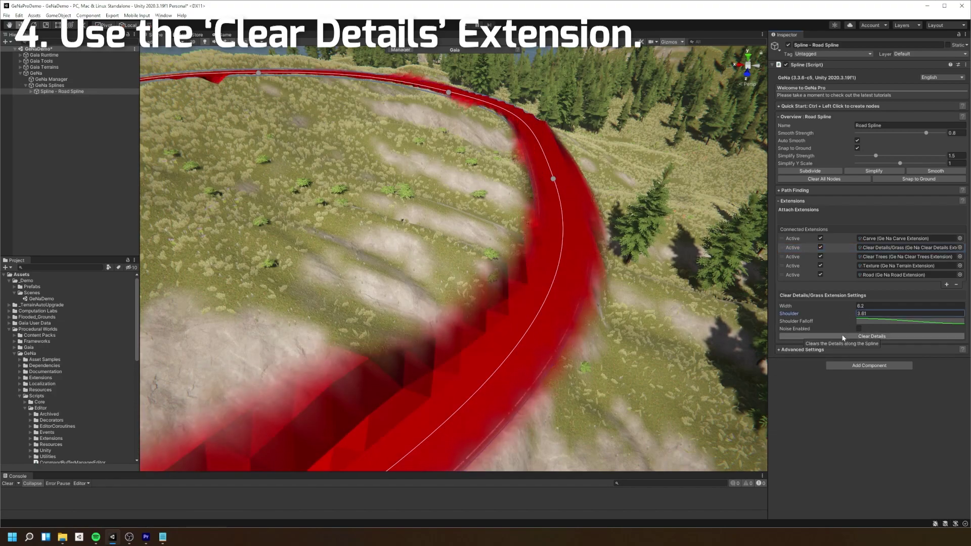
- Inspect the road without the spline overlay, and reselect the road spline to show its Clear Trees extension settings
{"action": "left_click", "coordinate": [58, 170]}
{"action": "right_click_drag", "start_coordinate": [591, 305], "coordinate": [482, 314]}
{"action": "left_click", "coordinate": [81, 91]}
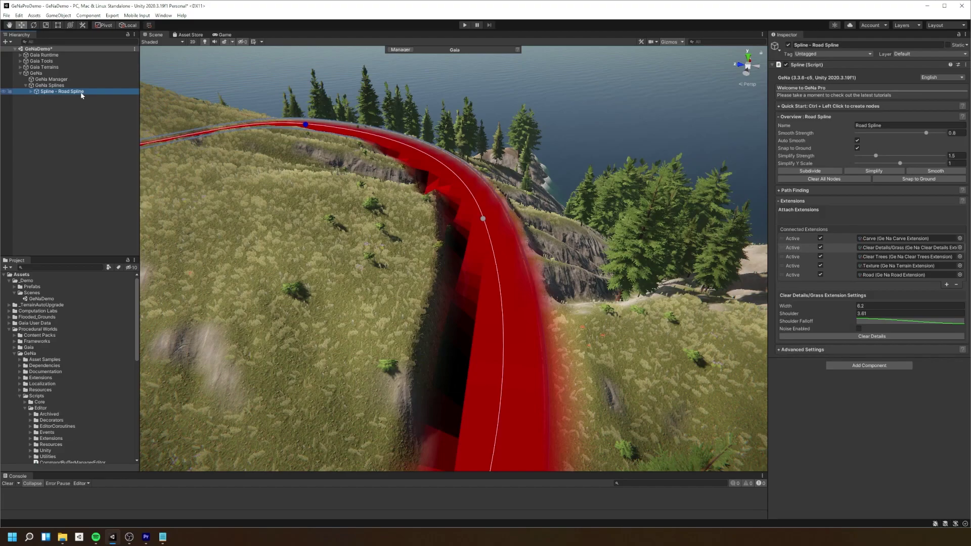
{"action": "left_click", "coordinate": [800, 257]}
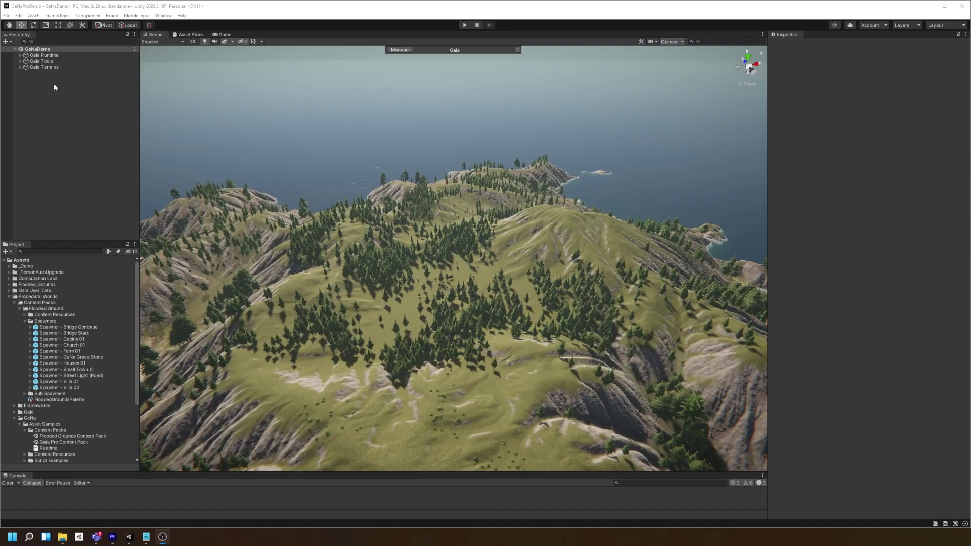
- Add a new GeNa road spline to the empty island scene
{"action": "right_click", "coordinate": [55, 87]}
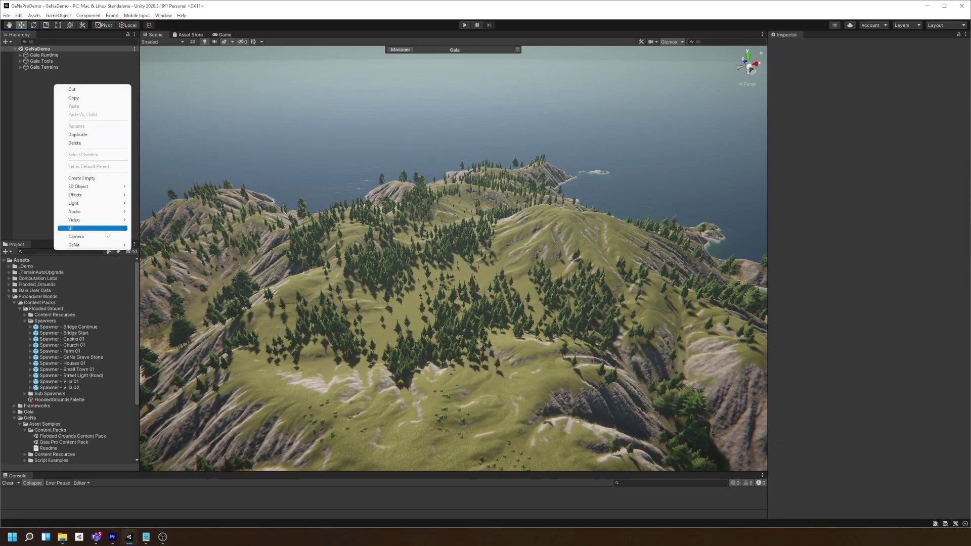
{"action": "mouse_move", "coordinate": [91, 245]}
{"action": "left_click", "coordinate": [177, 279]}
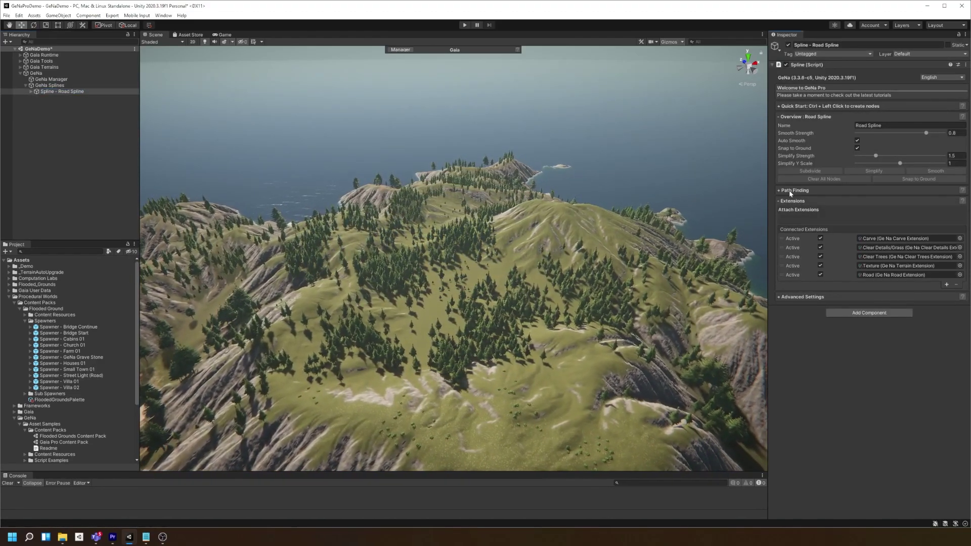
- Enable path finding on the road spline and place nodes to generate a road through the valley forest
{"action": "left_click", "coordinate": [789, 191]}
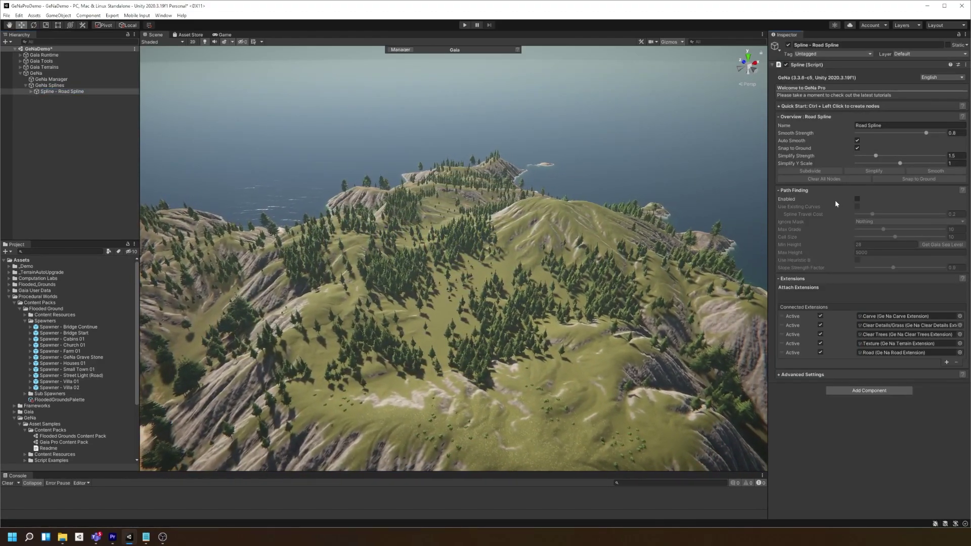
{"action": "left_click", "coordinate": [857, 199]}
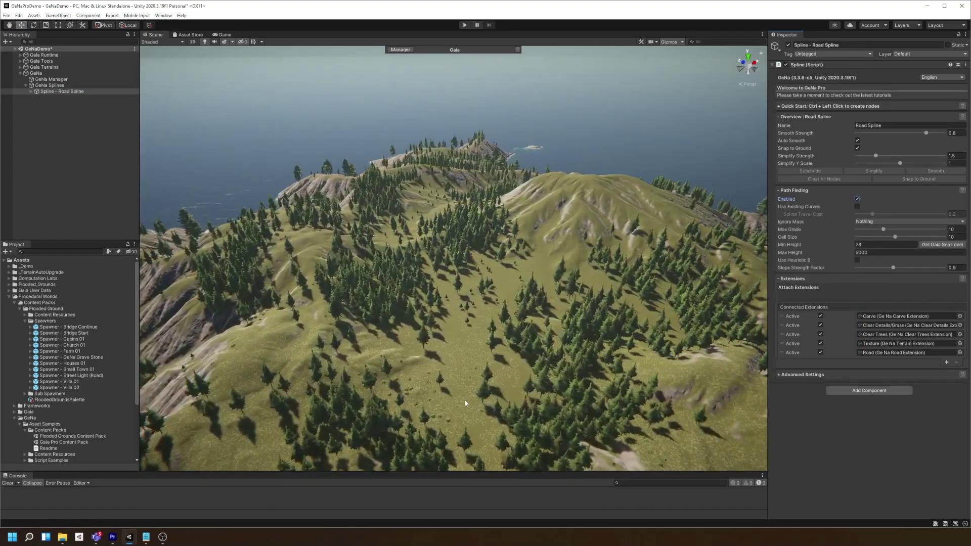
{"action": "left_click", "coordinate": [402, 391], "text": "ctrl"}
{"action": "left_click", "coordinate": [591, 246], "text": "ctrl"}
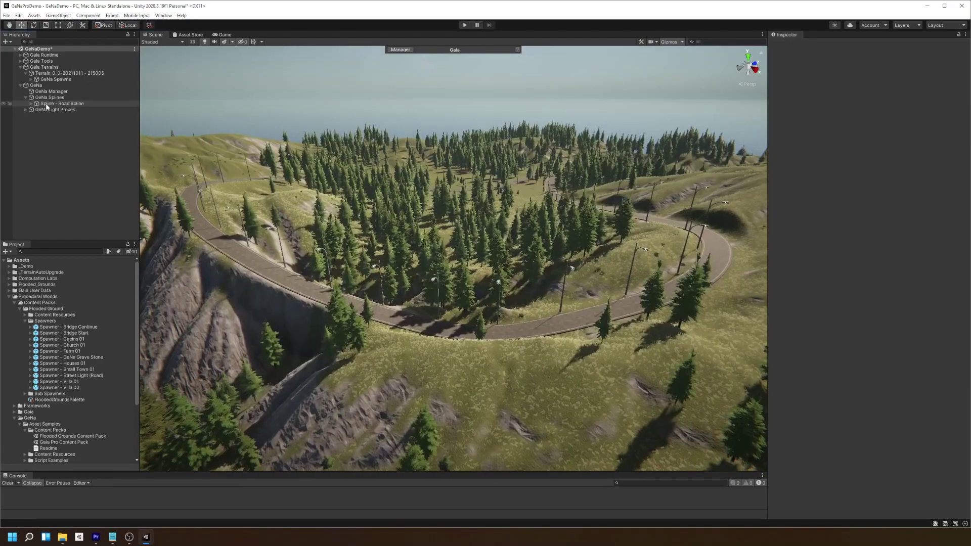
- Select the road spline and increase the flow rate of its Street Light (Road) spawner extension
{"action": "left_click", "coordinate": [46, 104]}
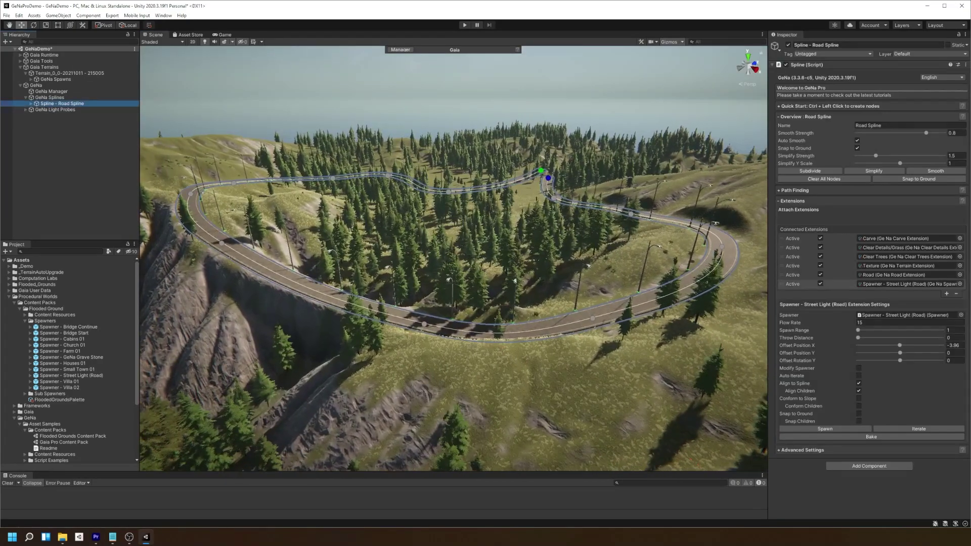
{"action": "left_click_drag", "start_coordinate": [831, 325], "coordinate": [859, 325]}
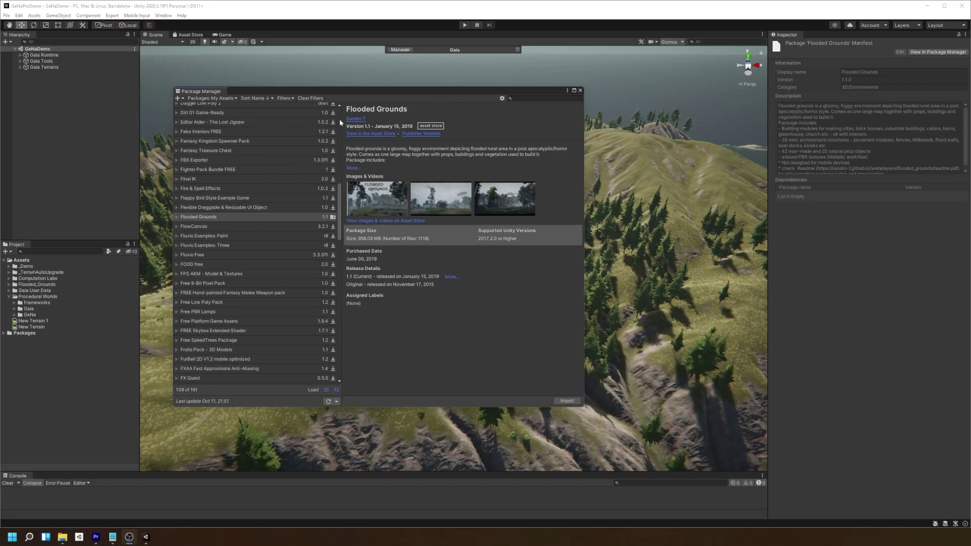
- Import the full Flooded Grounds Content Pack from GeNa's Asset Samples Content Packs folder
{"action": "left_click", "coordinate": [14, 315]}
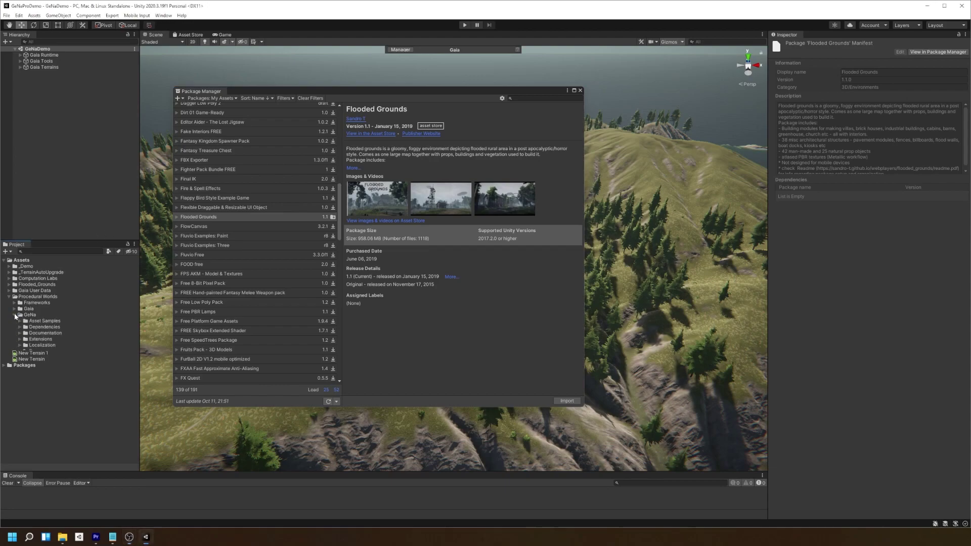
{"action": "left_click", "coordinate": [19, 321]}
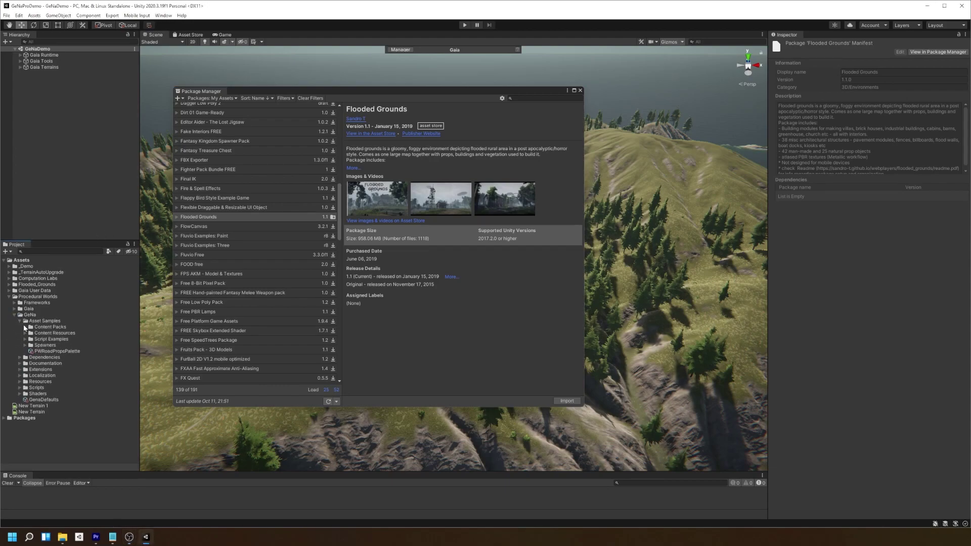
{"action": "left_click", "coordinate": [26, 327]}
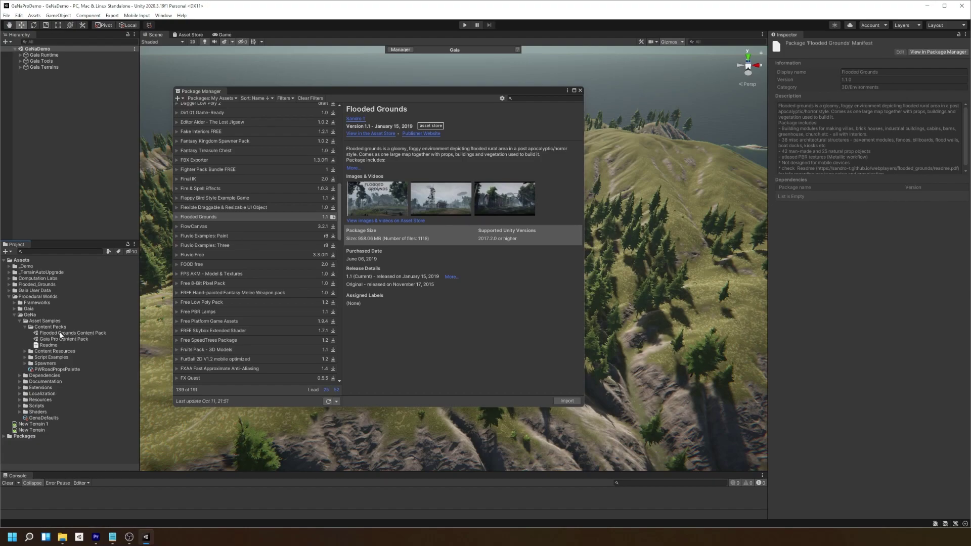
{"action": "double_click", "coordinate": [80, 334]}
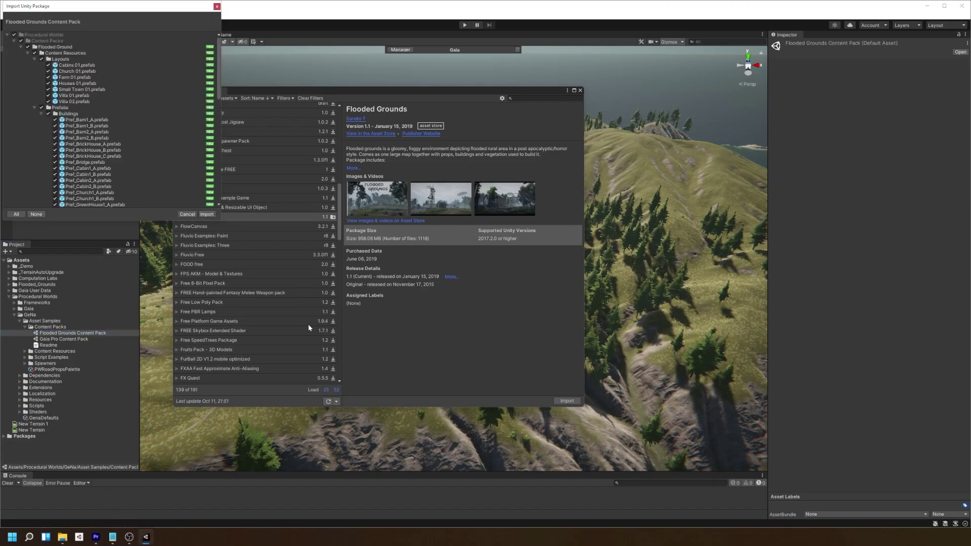
{"action": "left_click", "coordinate": [207, 215]}
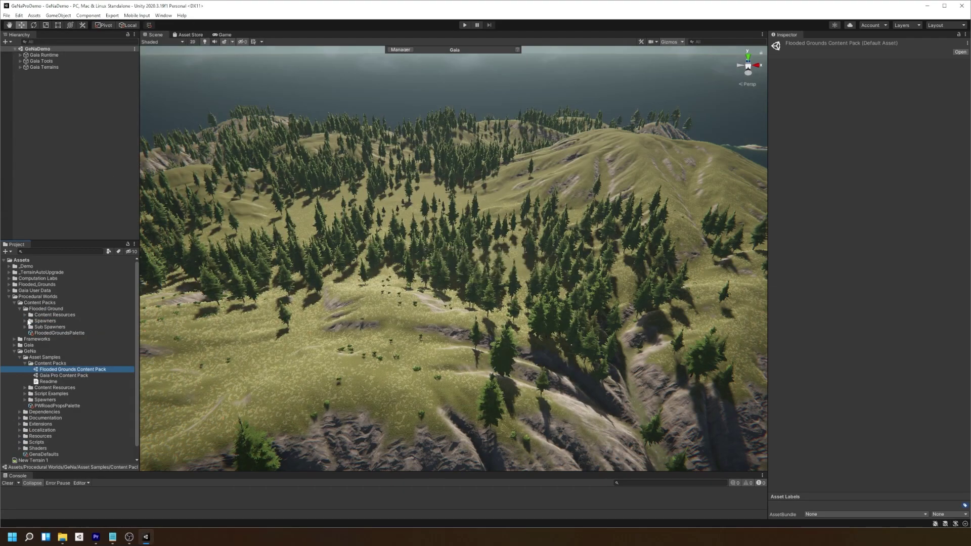
- Add a GeNa road spline and place nodes to run the road in a large loop around the forested valley
{"action": "right_click", "coordinate": [82, 113]}
{"action": "mouse_move", "coordinate": [142, 276]}
{"action": "left_click", "coordinate": [187, 306]}
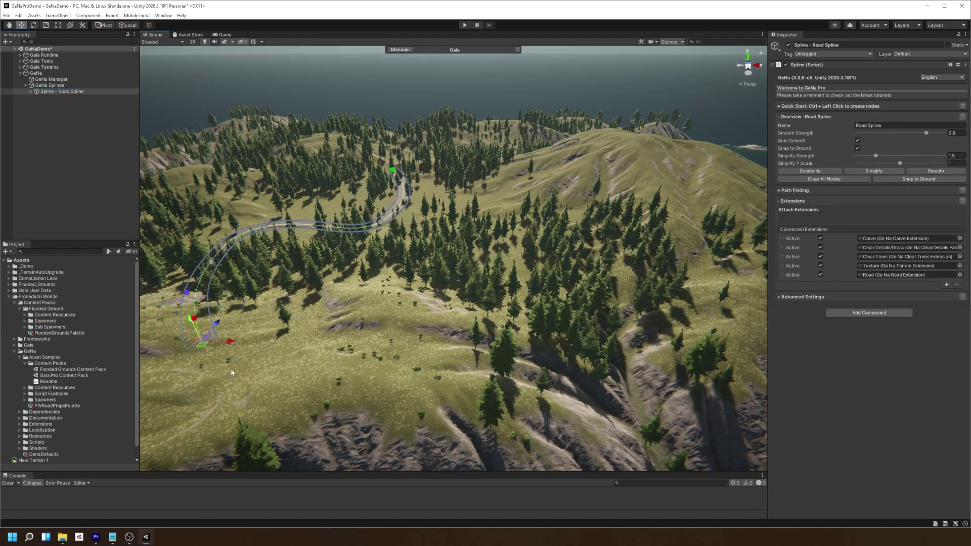
{"action": "left_click", "coordinate": [589, 197], "text": "ctrl"}
{"action": "left_click", "coordinate": [473, 196], "text": "ctrl"}
{"action": "left_click", "coordinate": [417, 177], "text": "ctrl"}
- Set the Carve extension's shoulder to 5.19, carve the terrain along the road, and check the Clear Trees settings
{"action": "left_click", "coordinate": [796, 239]}
{"action": "left_click_drag", "start_coordinate": [793, 322], "coordinate": [866, 324]}
{"action": "left_click", "coordinate": [851, 357]}
{"action": "left_click", "coordinate": [799, 256]}
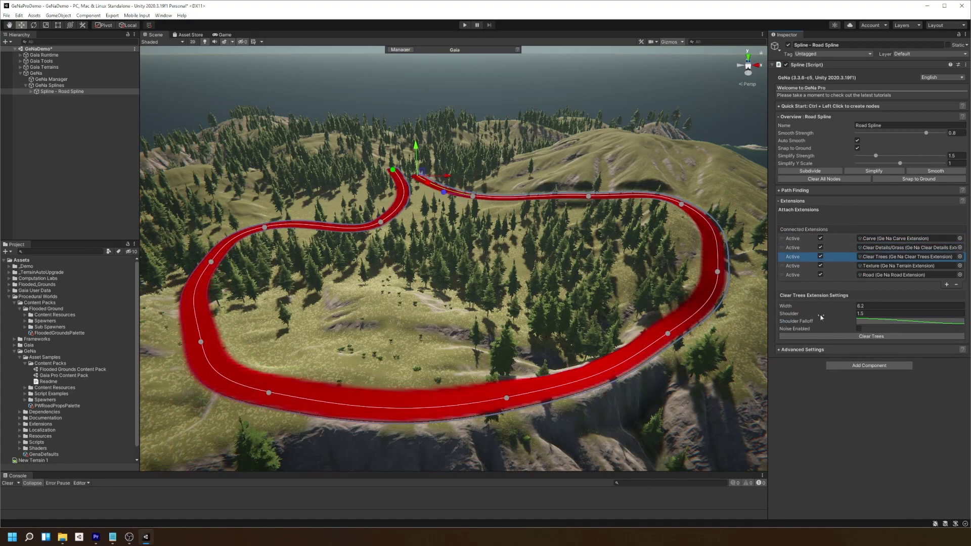
{"action": "left_click", "coordinate": [809, 239]}
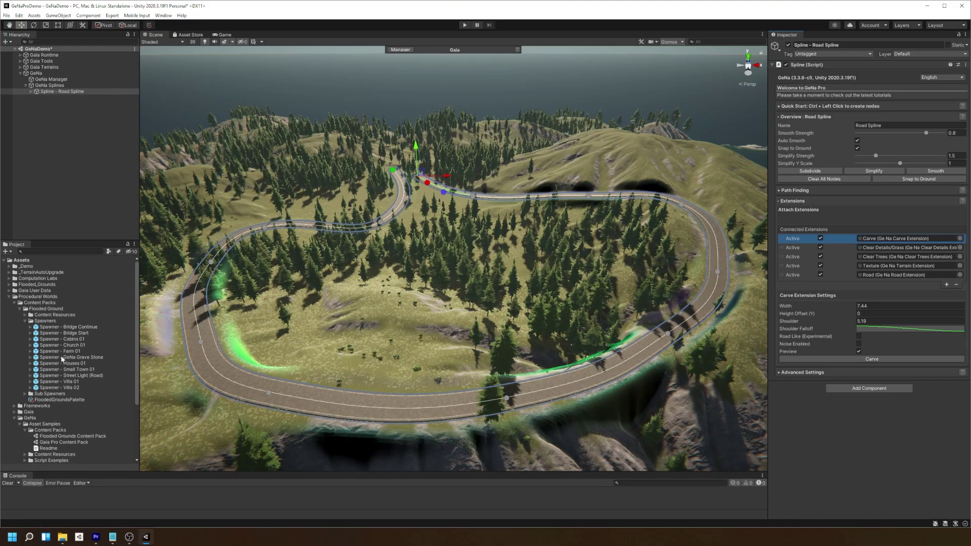
- Attach the Street Light (Road) spawner to the road spline with X offset -3.96 and flow rate 6.64, and spawn the lights
{"action": "left_click", "coordinate": [65, 376]}
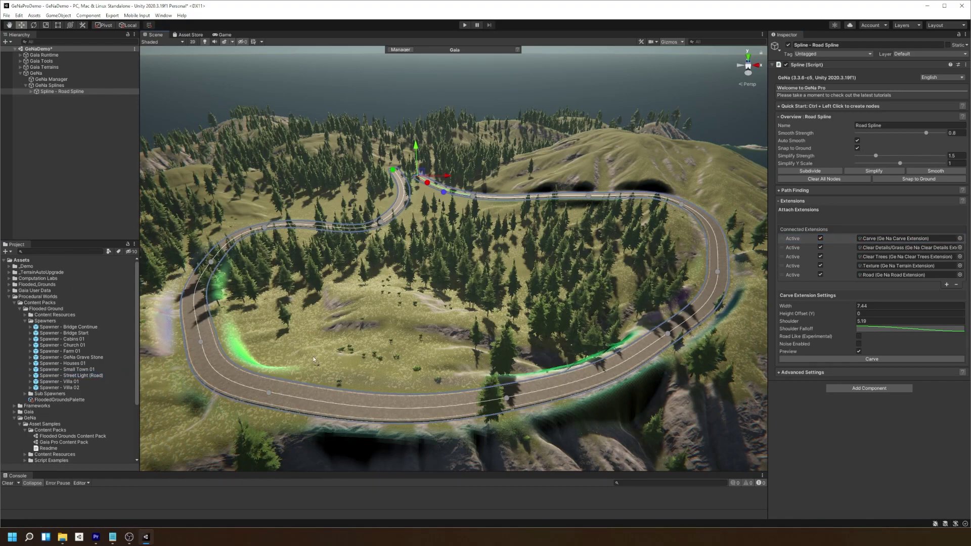
{"action": "left_click_drag", "start_coordinate": [814, 216], "coordinate": [814, 216]}
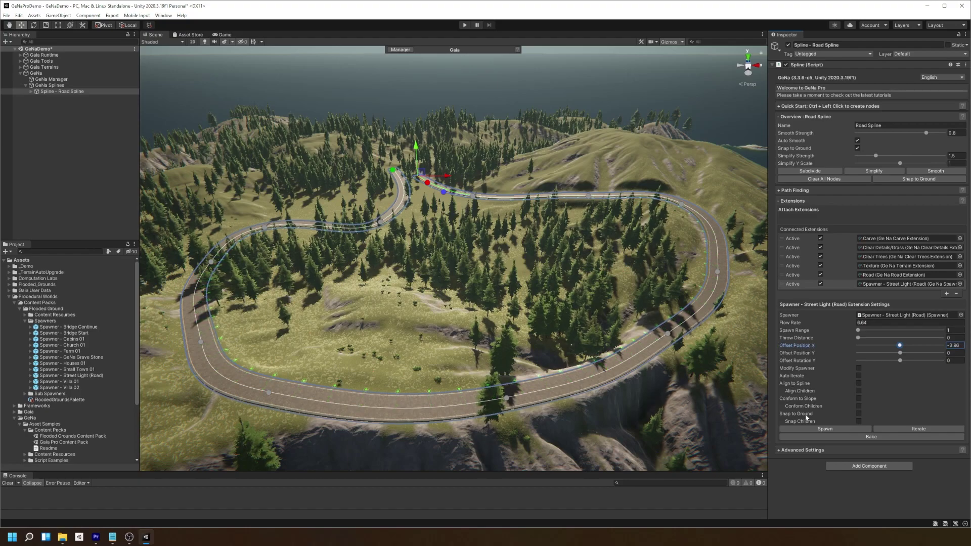
{"action": "left_click", "coordinate": [817, 429]}
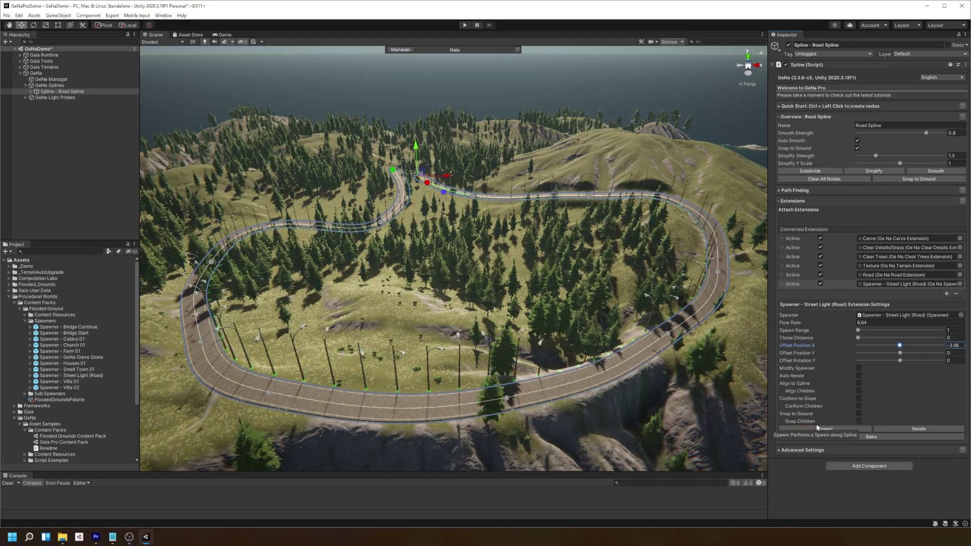
- Enable Align to Spline and Align Children for the street lights, and increase their flow rate
{"action": "left_click", "coordinate": [858, 383]}
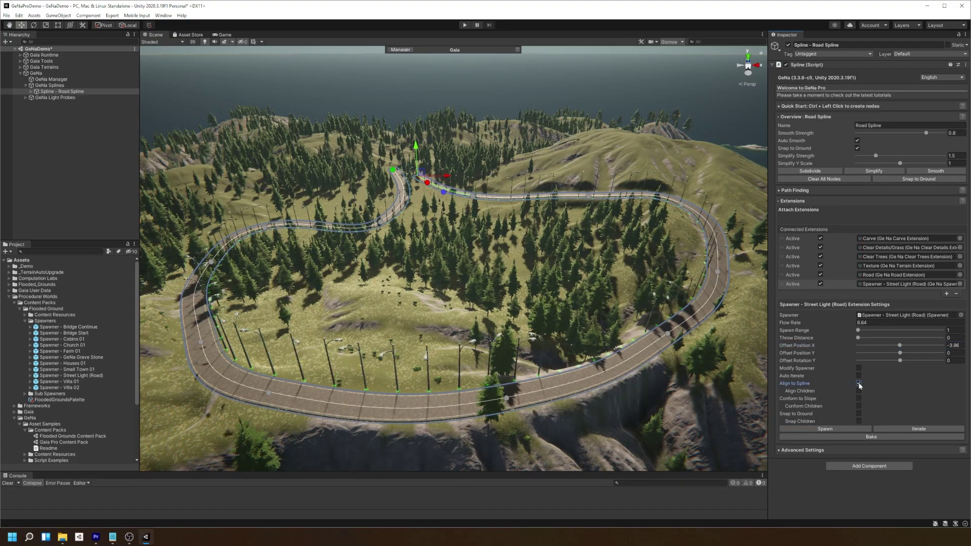
{"action": "left_click", "coordinate": [859, 391]}
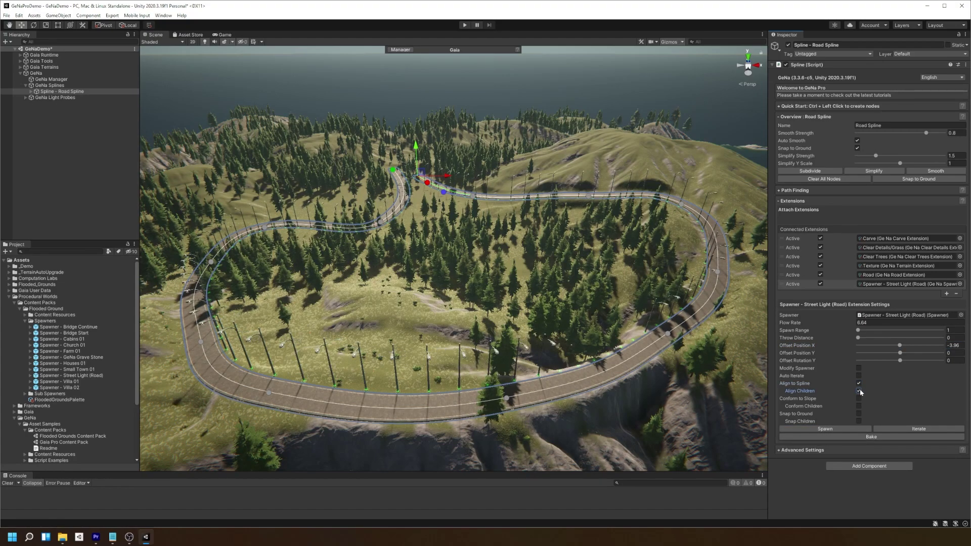
{"action": "left_click_drag", "start_coordinate": [823, 326], "coordinate": [878, 330]}
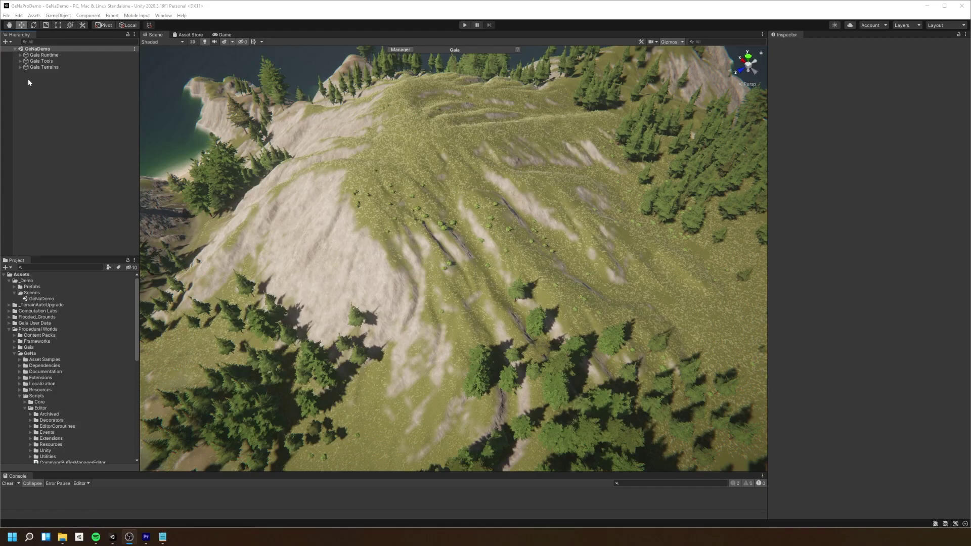
- Add a plain GeNa spline and place nodes around the hill, joining the last one to the first to close the loop
{"action": "right_click", "coordinate": [28, 80]}
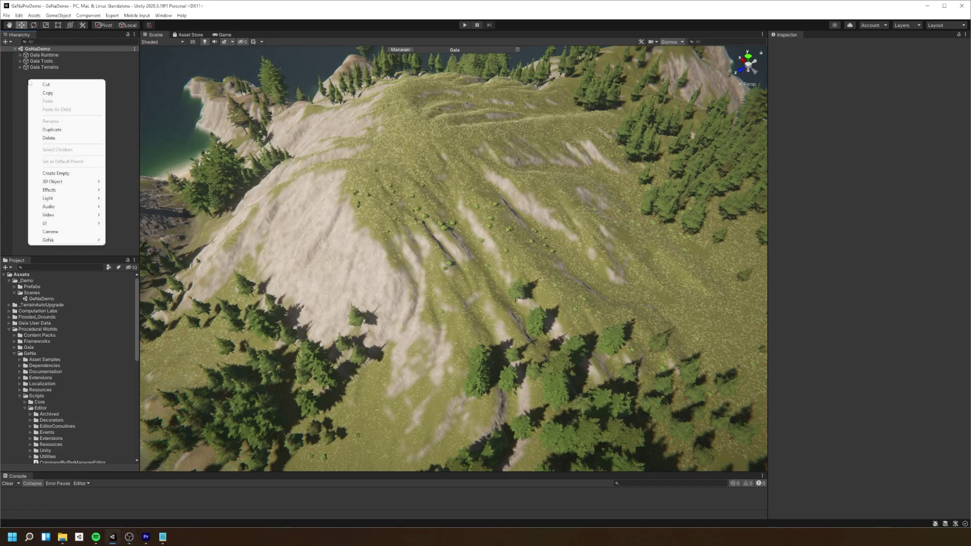
{"action": "mouse_move", "coordinate": [84, 242]}
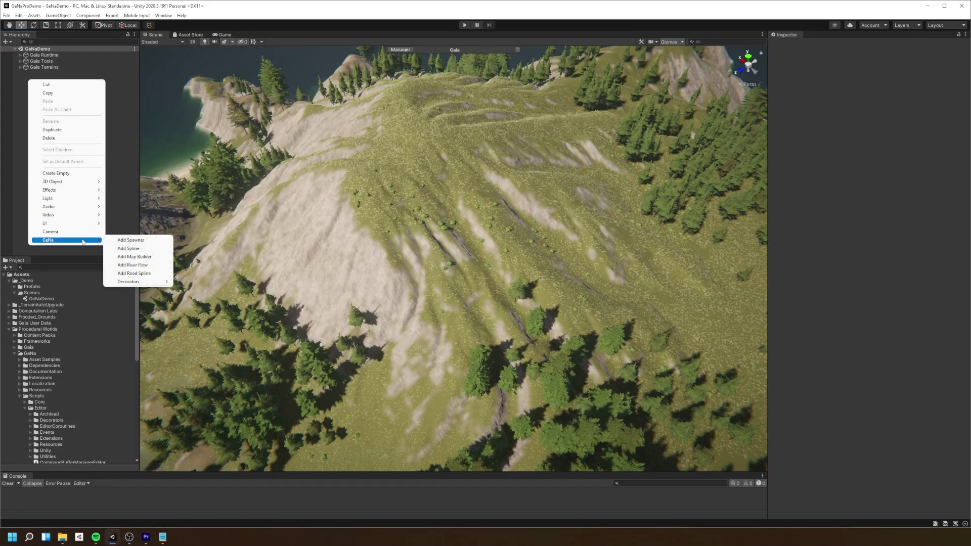
{"action": "left_click", "coordinate": [136, 249]}
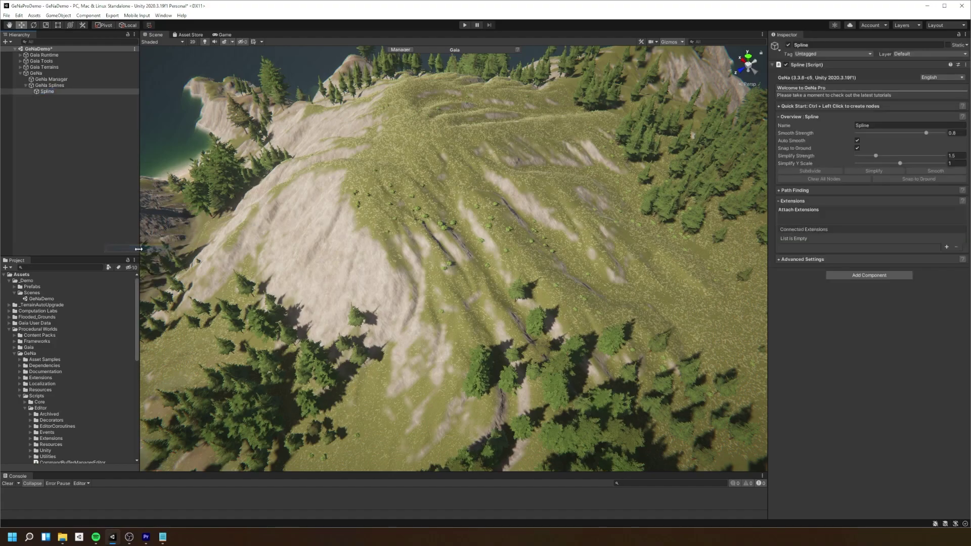
{"action": "left_click", "coordinate": [325, 123], "text": "ctrl"}
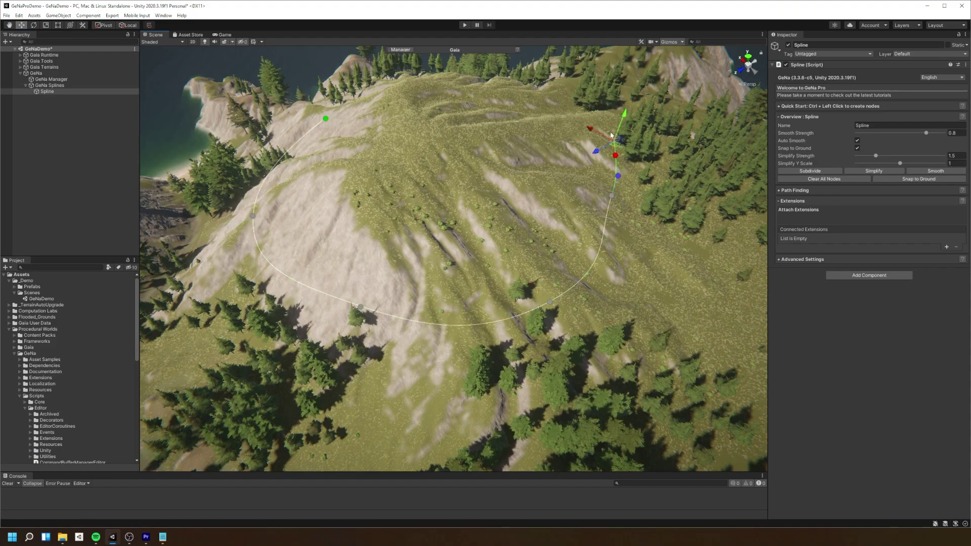
{"action": "left_click", "coordinate": [587, 104], "text": "ctrl"}
{"action": "left_click", "coordinate": [511, 89], "text": "ctrl"}
{"action": "left_click", "coordinate": [416, 79], "text": "ctrl"}
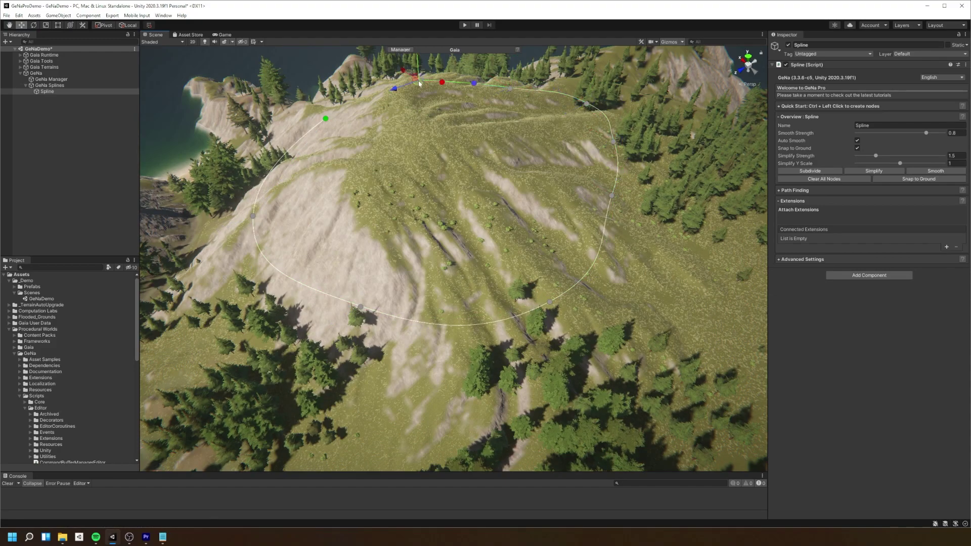
{"action": "left_click", "coordinate": [326, 118], "text": "ctrl"}
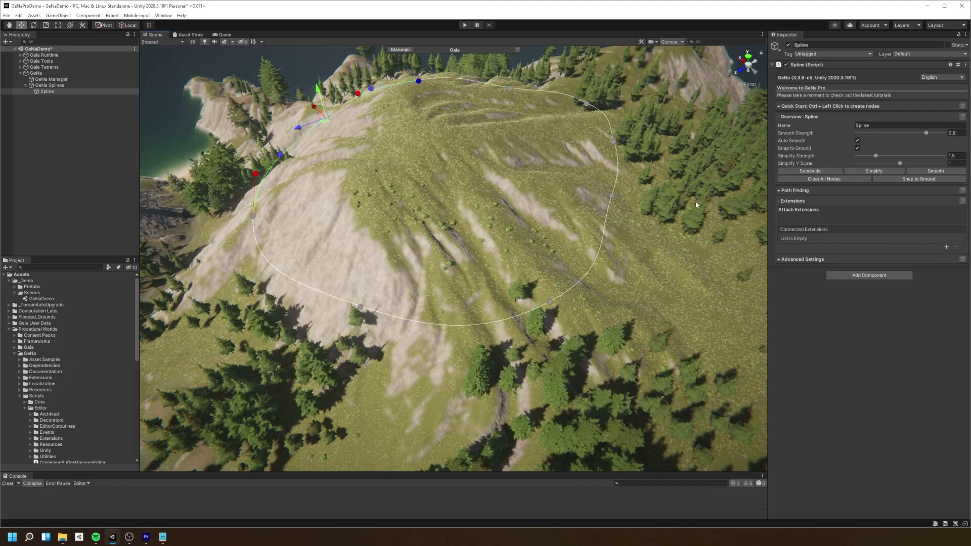
- Add an extension slot to the spline and assign the Roads extension to it
{"action": "left_click", "coordinate": [947, 248]}
{"action": "left_click", "coordinate": [960, 239]}
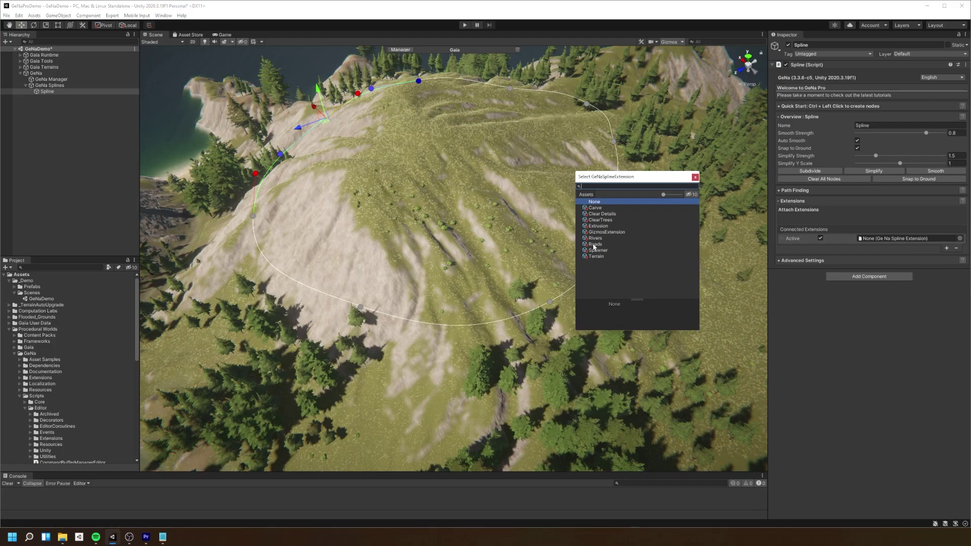
{"action": "left_click", "coordinate": [595, 245]}
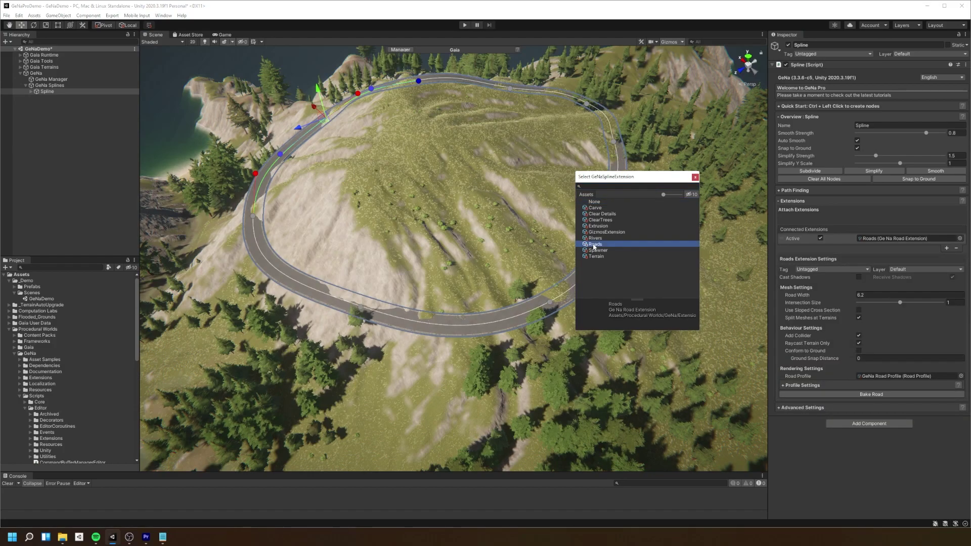
- Select the node on the road's lower bend and move it slightly
{"action": "left_click", "coordinate": [557, 284]}
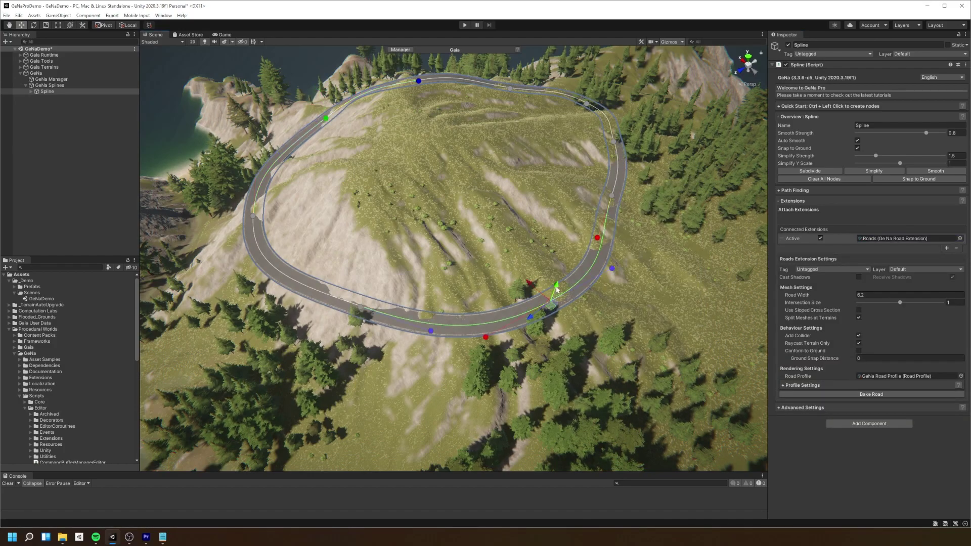
{"action": "left_click_drag", "start_coordinate": [557, 287], "coordinate": [563, 295]}
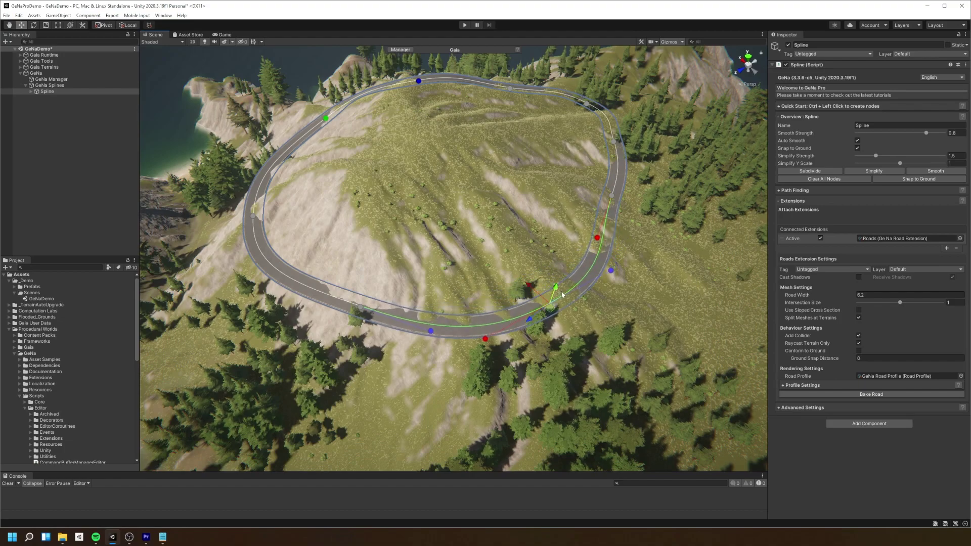
{"action": "left_click_drag", "start_coordinate": [650, 304], "coordinate": [513, 278], "text": "alt"}
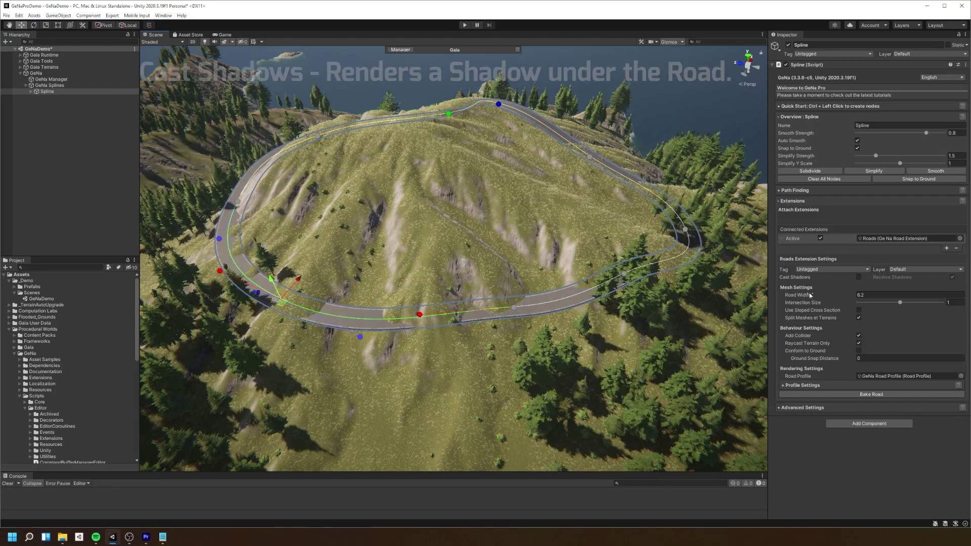
- Switch the road's Cast Shadows on and back off, and set its road width to 5.97
{"action": "left_click", "coordinate": [858, 277]}
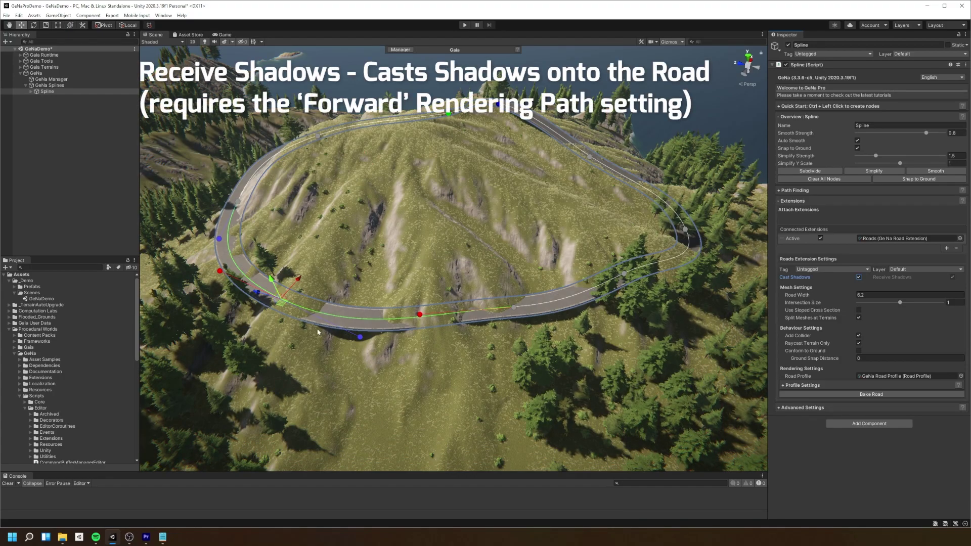
{"action": "left_click", "coordinate": [863, 278]}
{"action": "left_click", "coordinate": [927, 294]}
{"action": "type", "text": "14.58"}
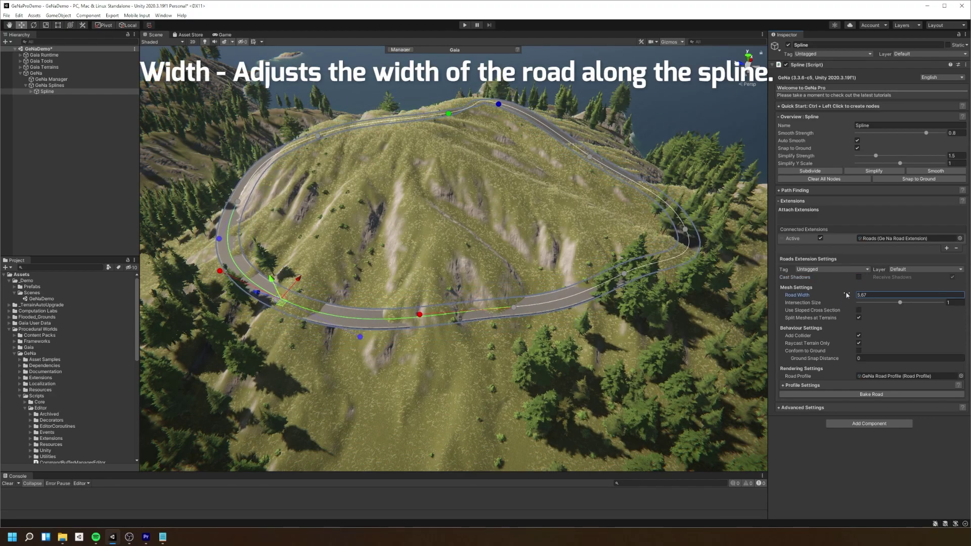
{"action": "left_click_drag", "start_coordinate": [886, 295], "coordinate": [842, 297]}
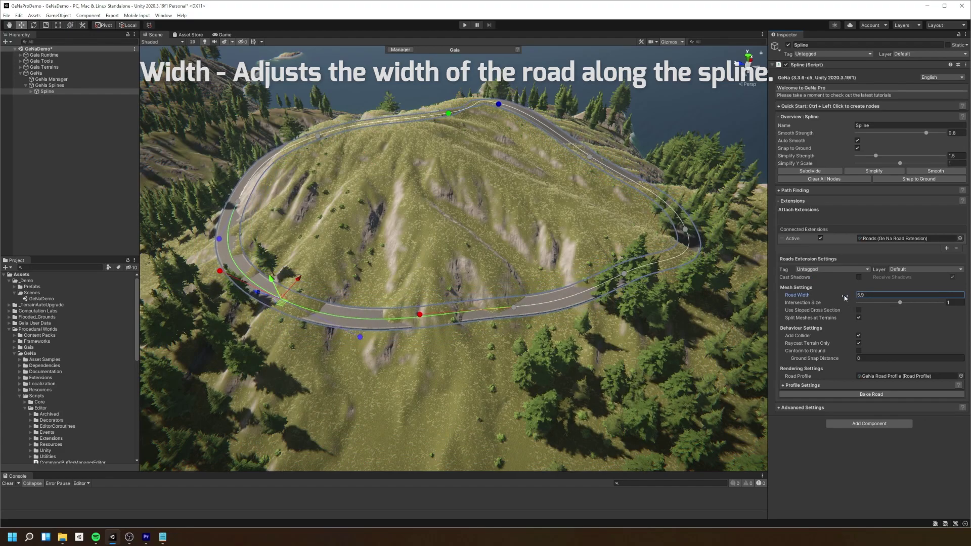
- Show the scene as Shaded Wireframe and branch a new road segment off a loop node to form an intersection
{"action": "left_click", "coordinate": [163, 41]}
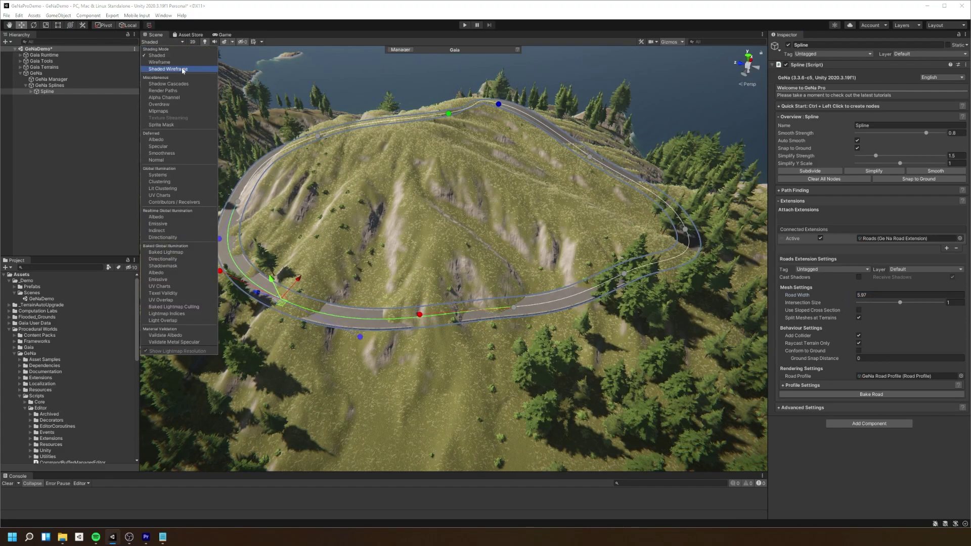
{"action": "left_click", "coordinate": [167, 70]}
{"action": "left_click", "coordinate": [515, 308]}
{"action": "left_click", "coordinate": [523, 426], "text": "ctrl"}
{"action": "key", "text": "w"}
{"action": "right_click_drag", "start_coordinate": [523, 426], "coordinate": [498, 385]}
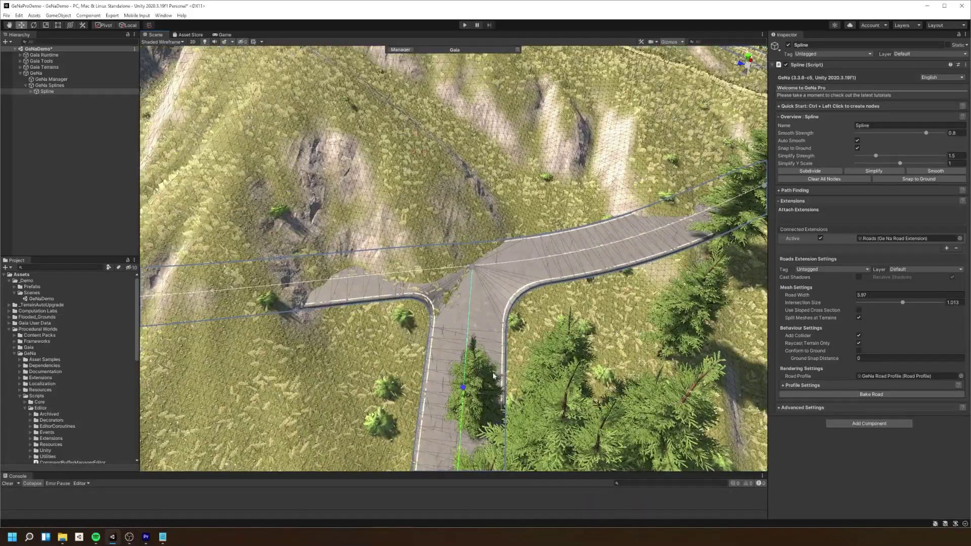
- Set the road's intersection size to 1.117 and its road width to 6.1
{"action": "left_click_drag", "start_coordinate": [903, 303], "coordinate": [930, 303]}
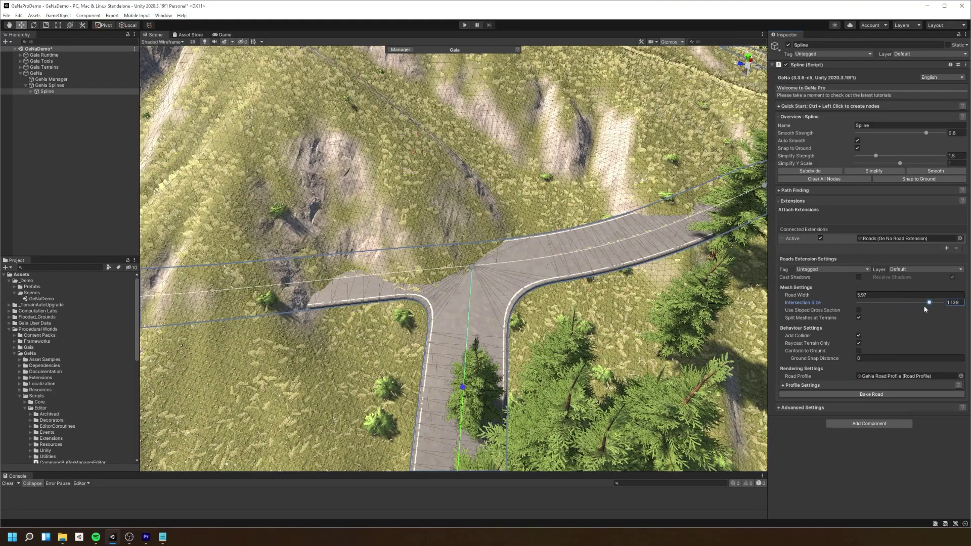
{"action": "left_click", "coordinate": [861, 311]}
{"action": "right_click_drag", "start_coordinate": [539, 297], "coordinate": [581, 325]}
{"action": "left_click_drag", "start_coordinate": [881, 304], "coordinate": [925, 303]}
{"action": "left_click_drag", "start_coordinate": [843, 296], "coordinate": [844, 296]}
- Toggle Use Sloped Cross Section repeatedly to compare the bevelled and hard road edges
{"action": "left_click", "coordinate": [858, 310]}
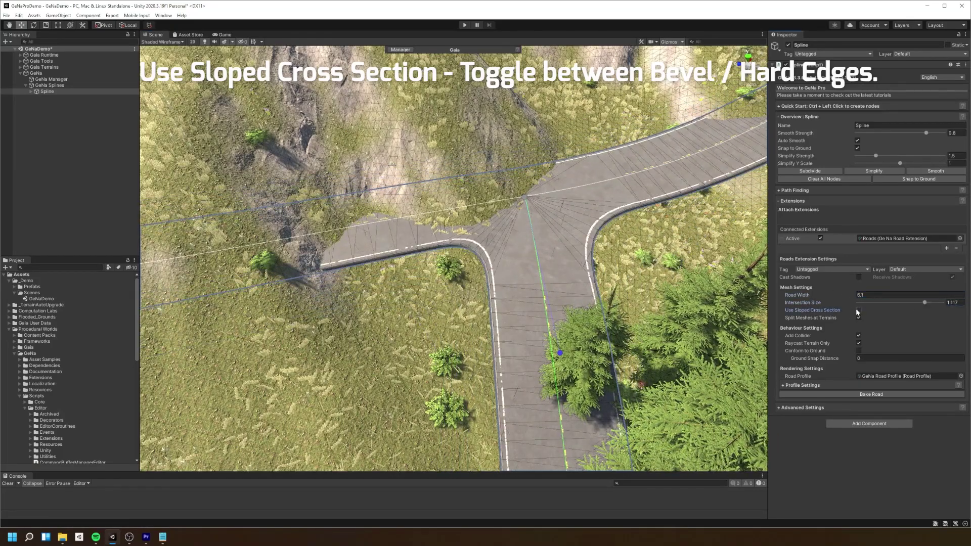
{"action": "left_click", "coordinate": [858, 310]}
{"action": "left_click", "coordinate": [859, 310]}
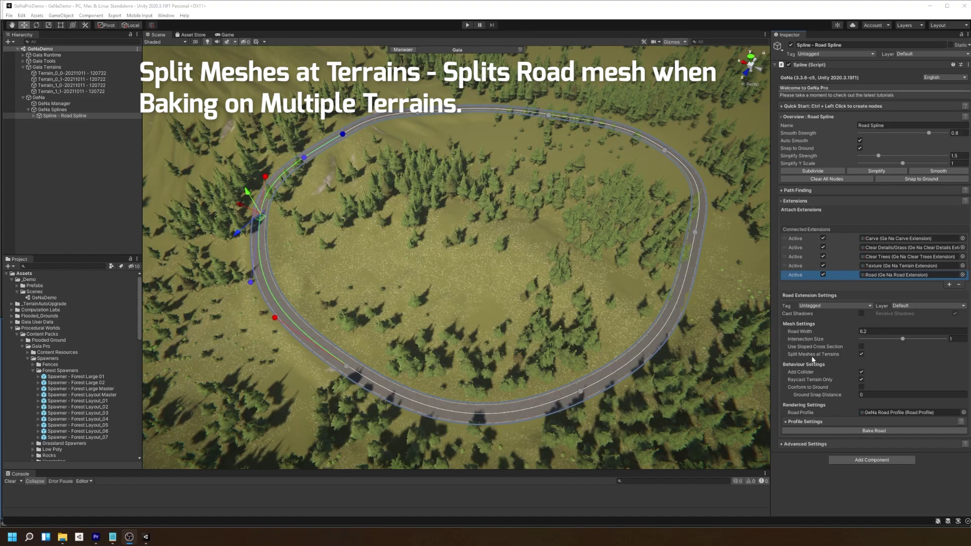
- Bake the road mesh down to the terrains with Split Meshes at Terrains enabled
{"action": "left_click", "coordinate": [828, 358]}
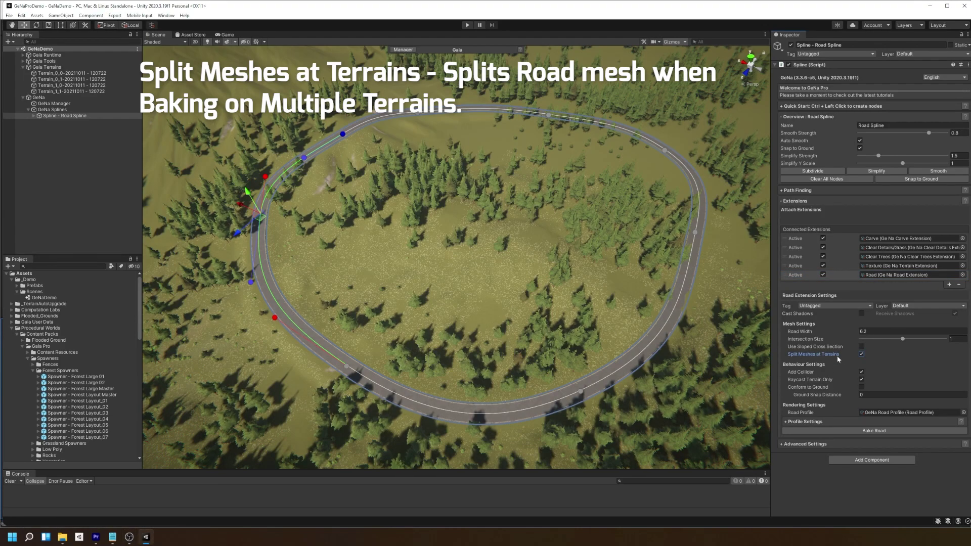
{"action": "mouse_move", "coordinate": [838, 357]}
{"action": "left_click", "coordinate": [851, 433]}
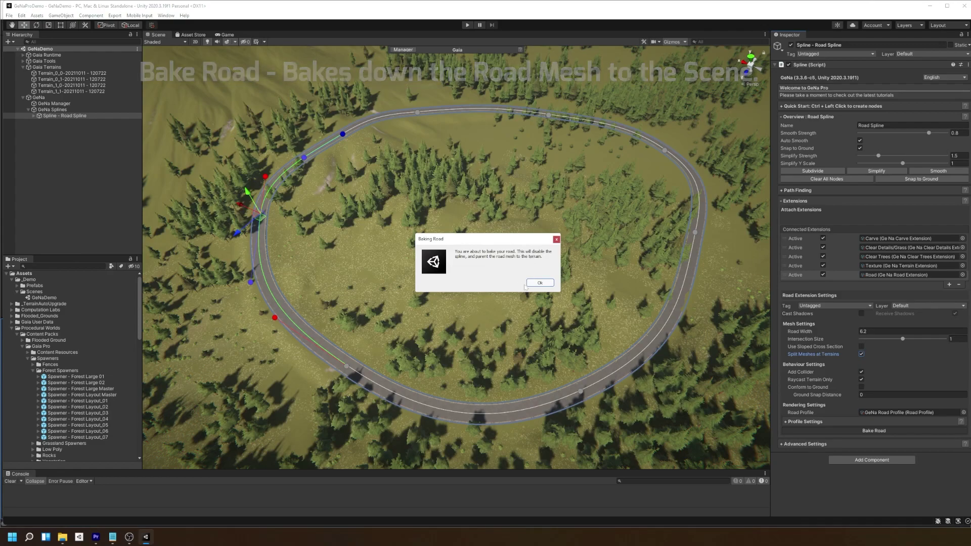
{"action": "left_click", "coordinate": [540, 283]}
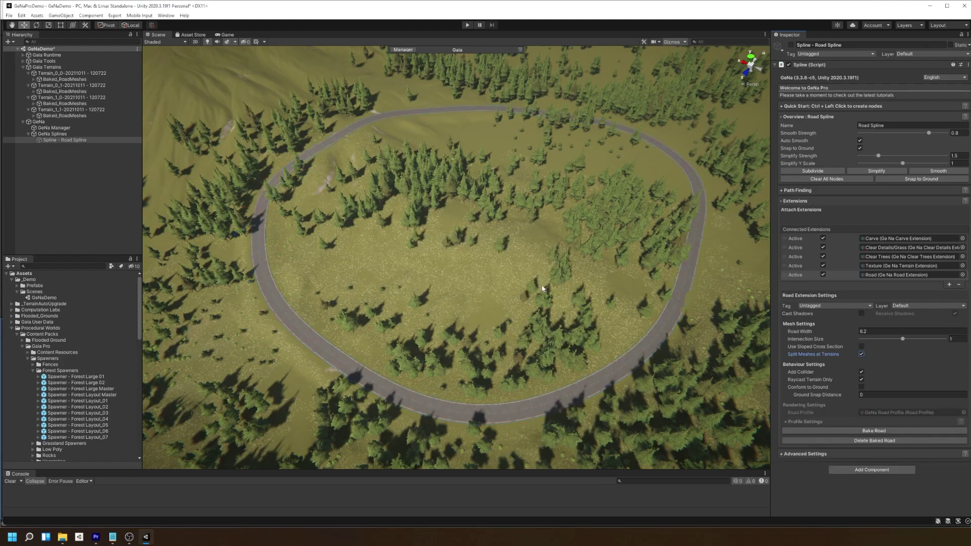
- Select the four terrain tiles in turn to examine where their borders divide the baked road
{"action": "left_click", "coordinate": [335, 232]}
{"action": "left_click", "coordinate": [438, 150]}
{"action": "left_click", "coordinate": [557, 151]}
{"action": "left_click", "coordinate": [496, 265]}
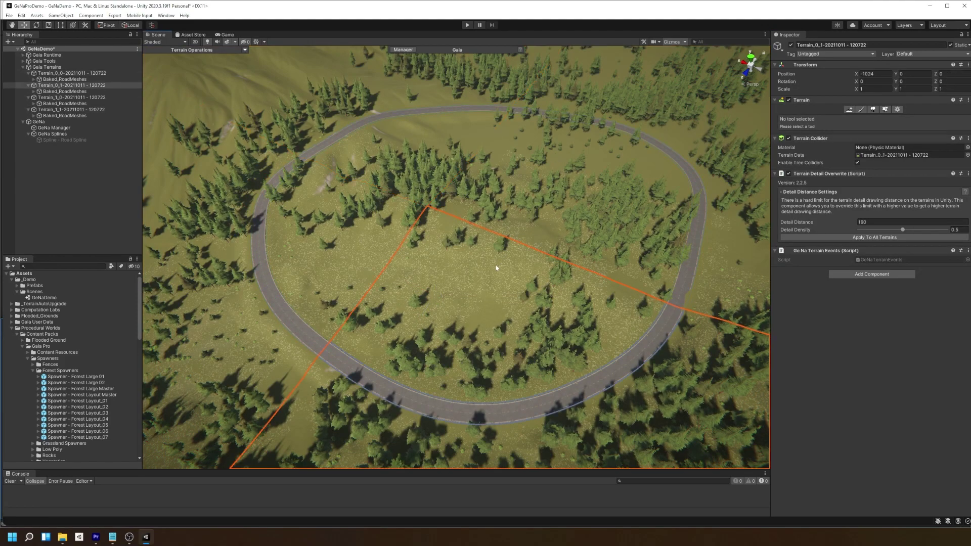
- Select each baked road mesh section, and deactivate Terrain_1_1 to check which part of the road belongs to it
{"action": "left_click", "coordinate": [255, 243]}
{"action": "left_click", "coordinate": [576, 141]}
{"action": "left_click", "coordinate": [633, 224]}
{"action": "left_click", "coordinate": [592, 381]}
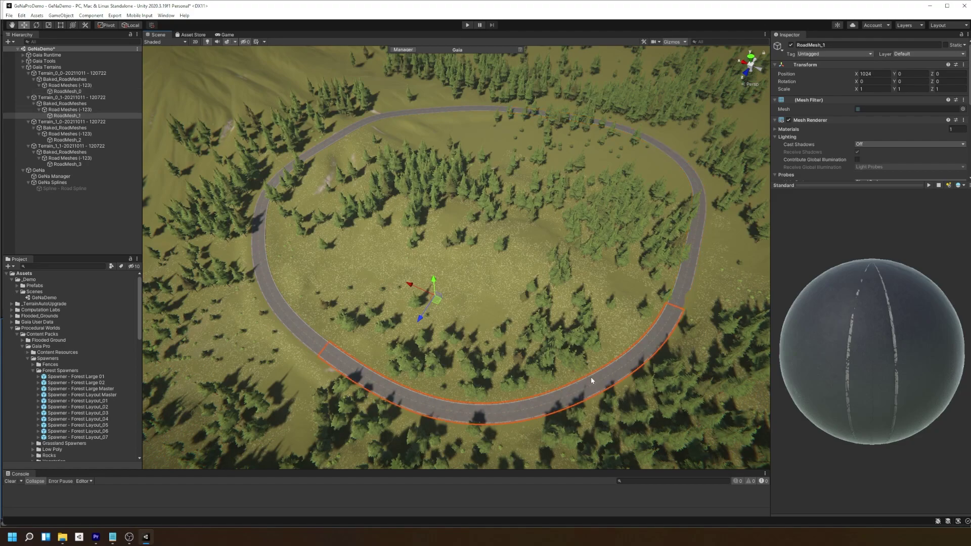
{"action": "left_click", "coordinate": [475, 229]}
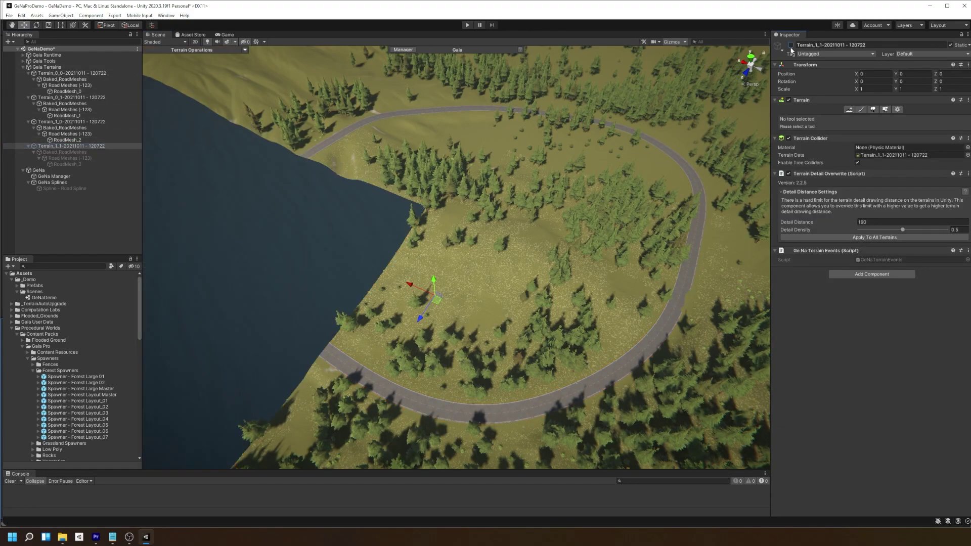
{"action": "left_click", "coordinate": [70, 116]}
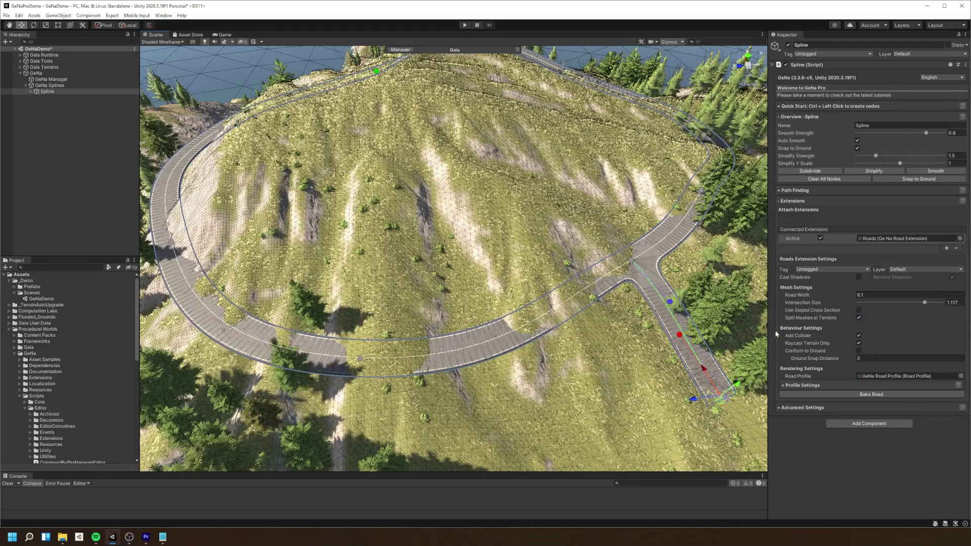
- Enable Conform to Ground on the looped road and disable it again to compare the two shapes
{"action": "mouse_move", "coordinate": [801, 337]}
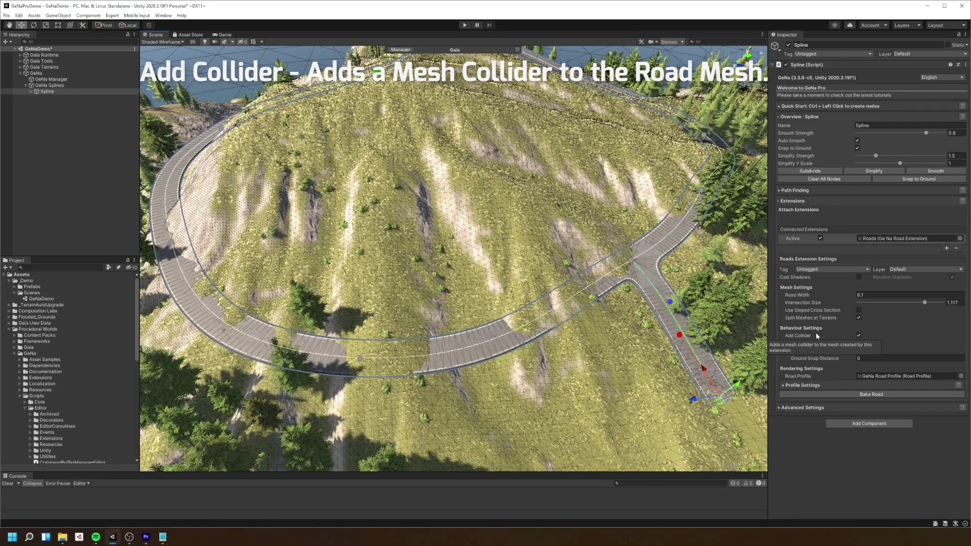
{"action": "mouse_move", "coordinate": [802, 364]}
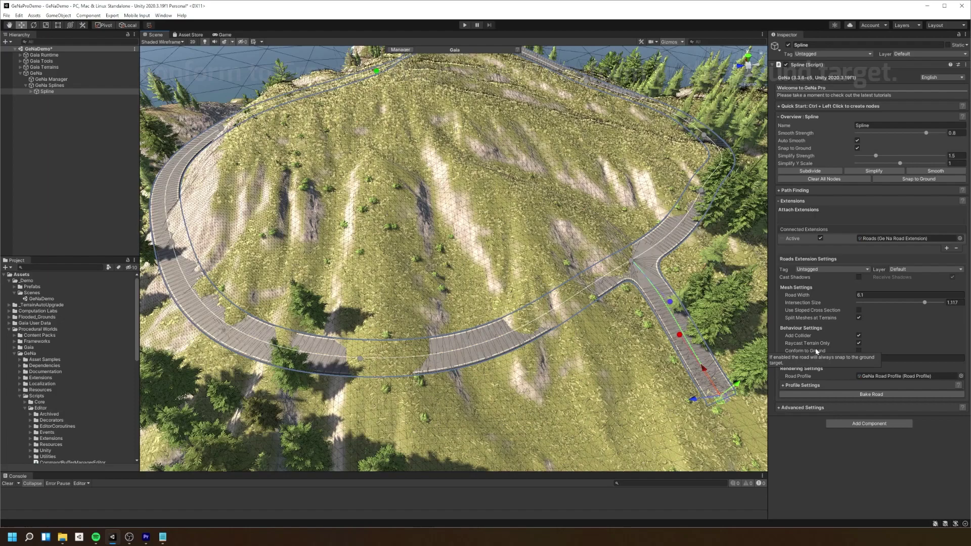
{"action": "left_click", "coordinate": [858, 350]}
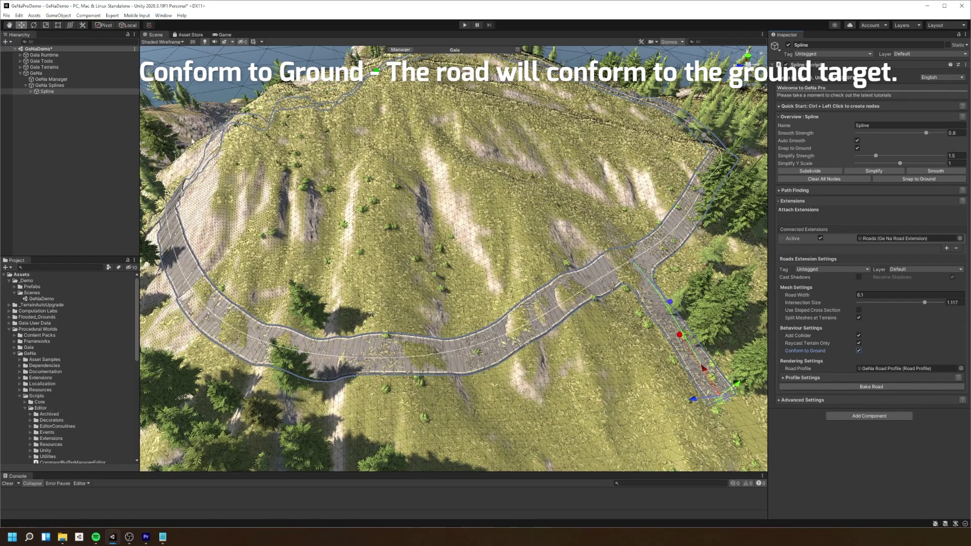
{"action": "left_click", "coordinate": [860, 351]}
- Try a higher Ground Snap Distance for the road and reset it to 0
{"action": "left_click_drag", "start_coordinate": [844, 363], "coordinate": [848, 360]}
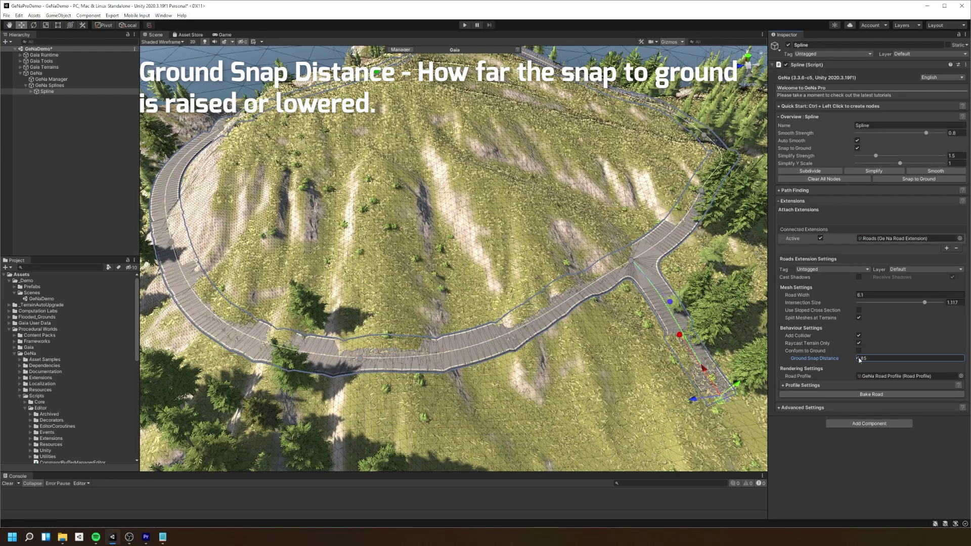
{"action": "left_click", "coordinate": [860, 359]}
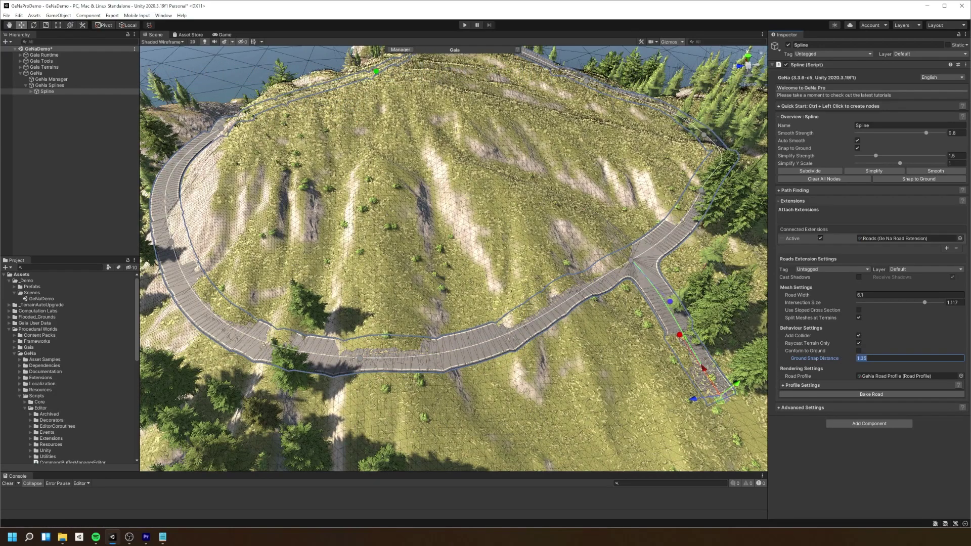
{"action": "type", "text": "0"}
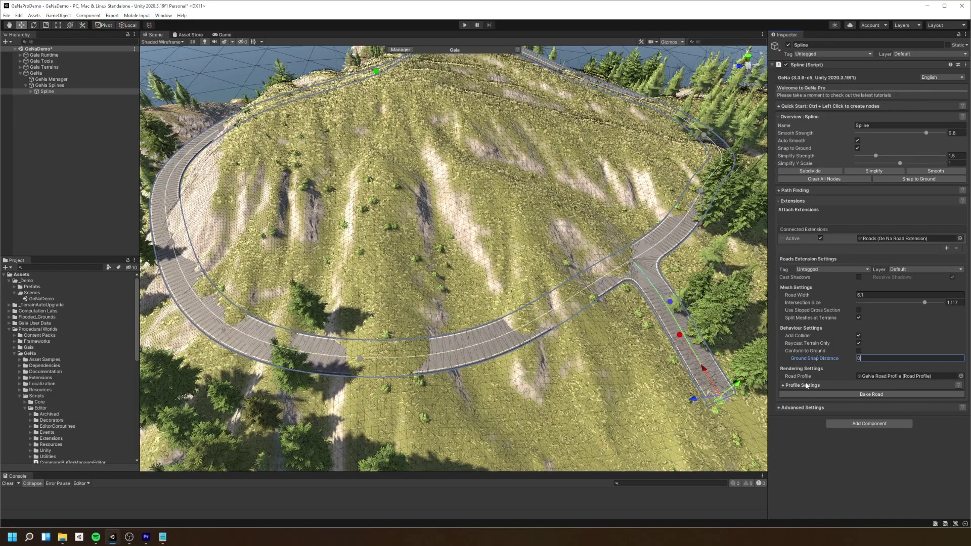
- Expand the road's profile settings and raise the spline node at the intersection
{"action": "left_click", "coordinate": [807, 386]}
{"action": "middle_click_drag", "start_coordinate": [754, 374], "coordinate": [614, 346]}
{"action": "scroll", "coordinate": [614, 346], "scroll_direction": "up", "scroll_amount": 6}
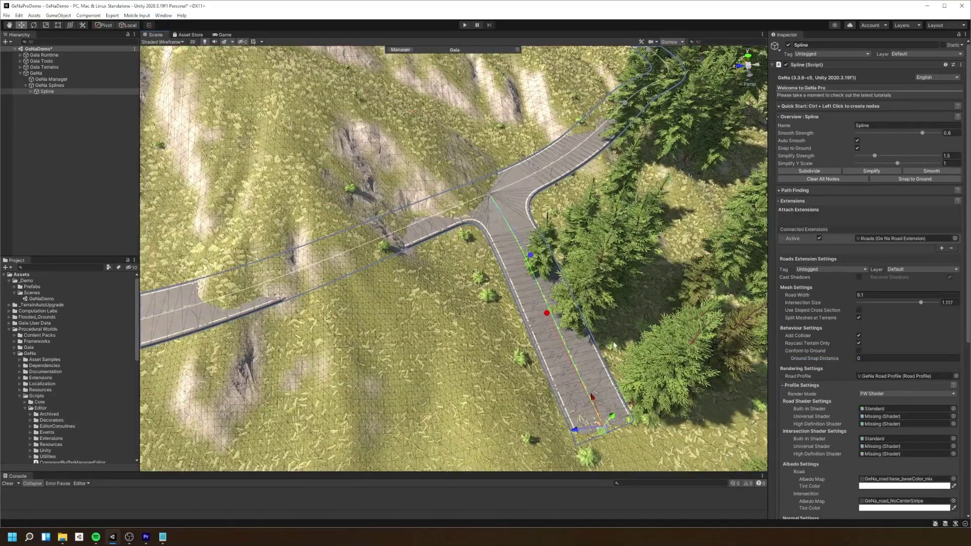
{"action": "left_click", "coordinate": [490, 183]}
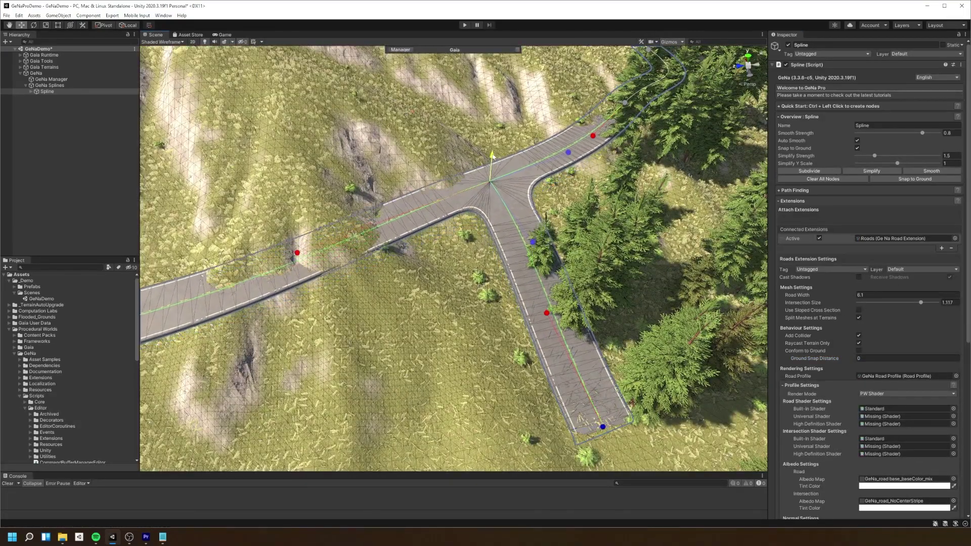
{"action": "left_click_drag", "start_coordinate": [492, 156], "coordinate": [494, 123]}
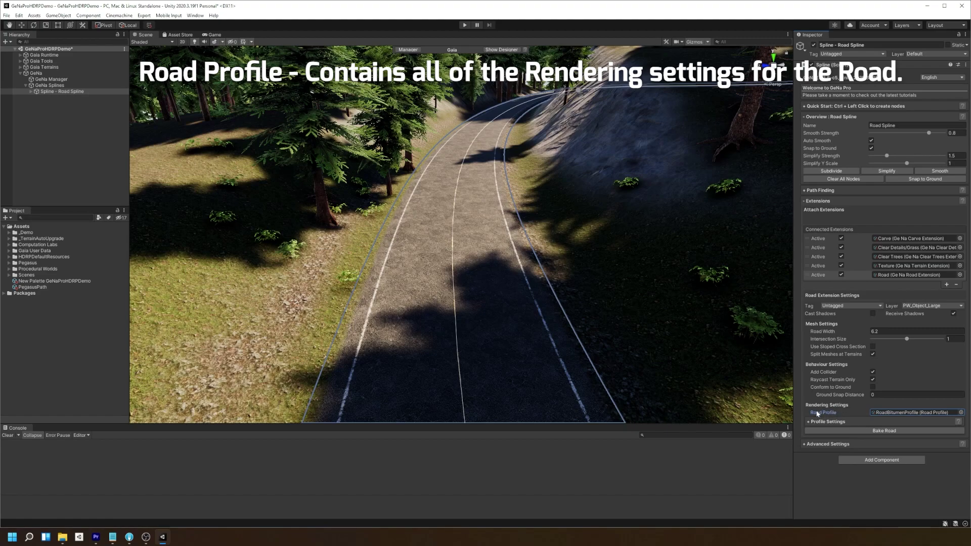
- Expand the profile settings of the bitumen Road Spline and examine the Render Mode options and shader settings
{"action": "left_click", "coordinate": [827, 422]}
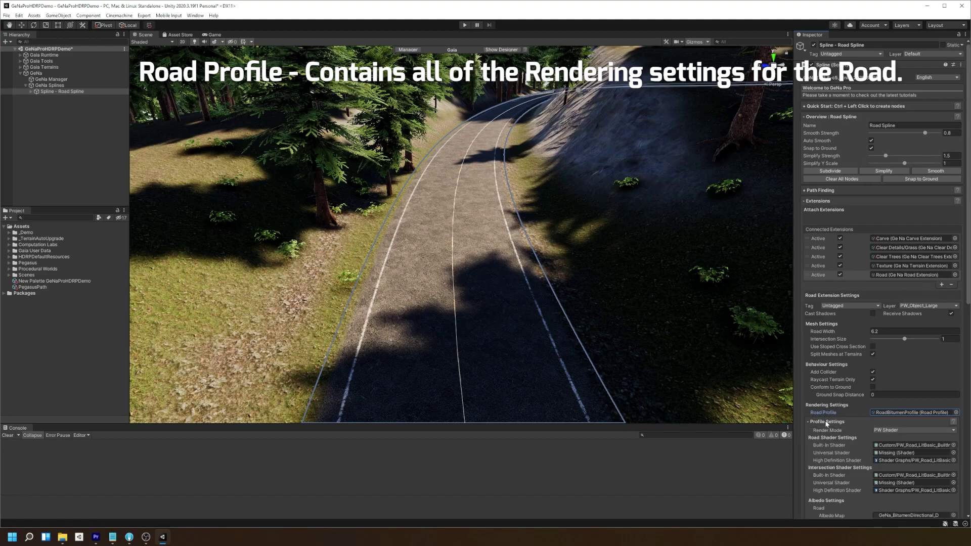
{"action": "left_click_drag", "start_coordinate": [969, 299], "coordinate": [963, 483]}
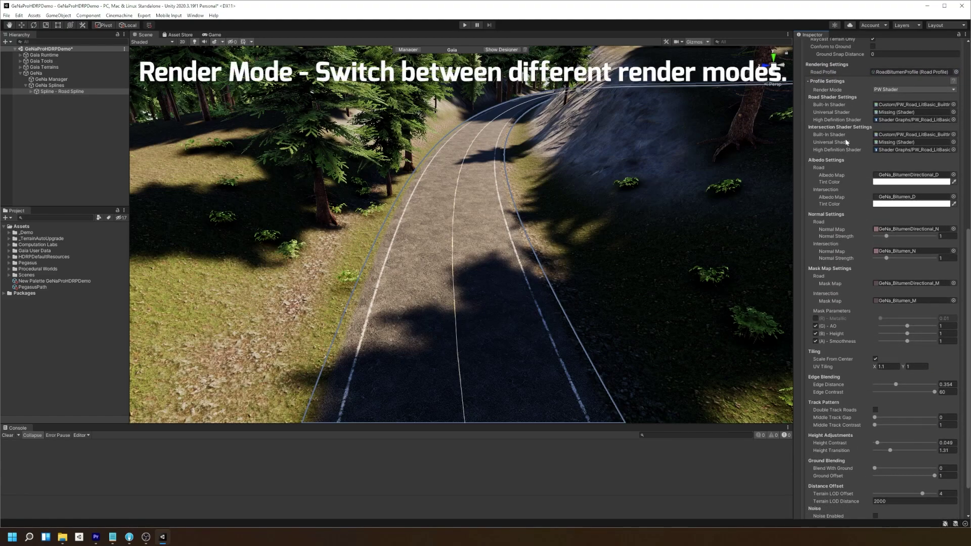
{"action": "left_click", "coordinate": [832, 90]}
{"action": "left_click", "coordinate": [909, 90]}
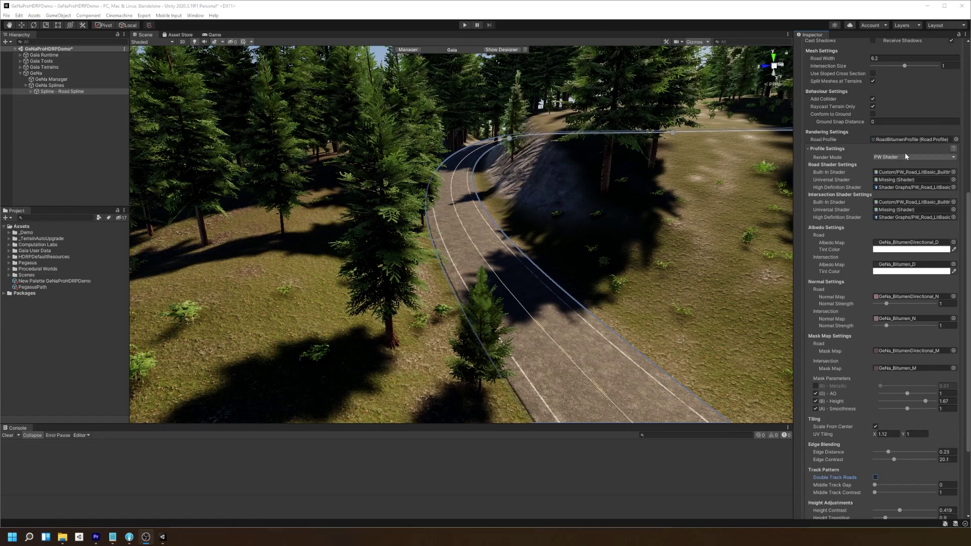
{"action": "left_click", "coordinate": [954, 149]}
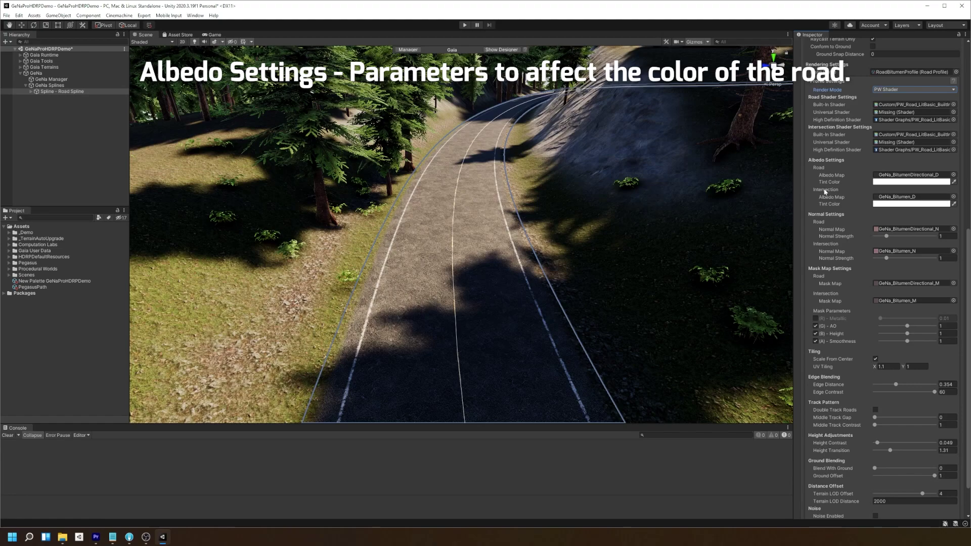
- Try a yellow tint, EAF64E, as the road's albedo Tint Color
{"action": "left_click", "coordinate": [885, 182]}
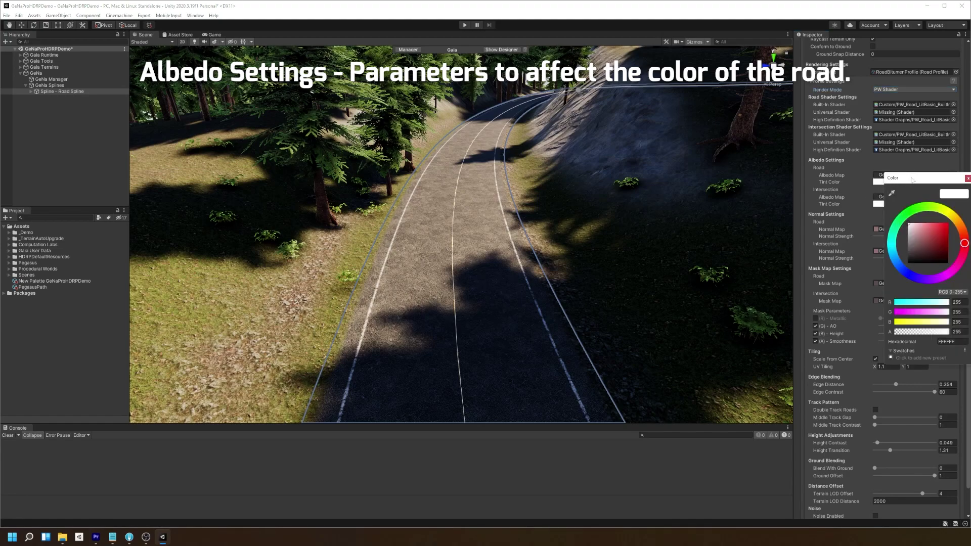
{"action": "left_click_drag", "start_coordinate": [913, 180], "coordinate": [732, 136]}
{"action": "left_click", "coordinate": [764, 171]}
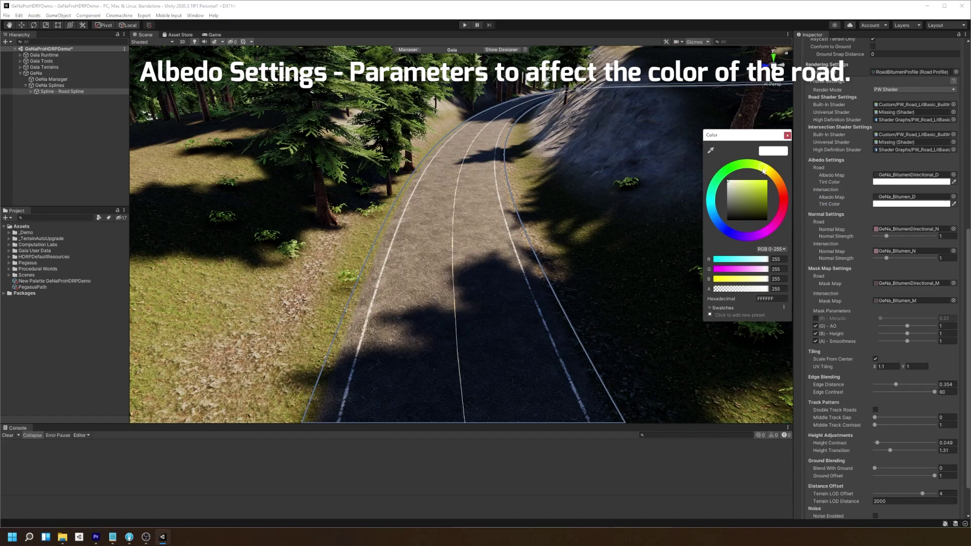
{"action": "mouse_move", "coordinate": [768, 176]}
{"action": "left_mouse_down"}
{"action": "mouse_move", "coordinate": [731, 170]}
{"action": "mouse_move", "coordinate": [782, 201]}
{"action": "mouse_move", "coordinate": [766, 178]}
{"action": "left_mouse_up"}
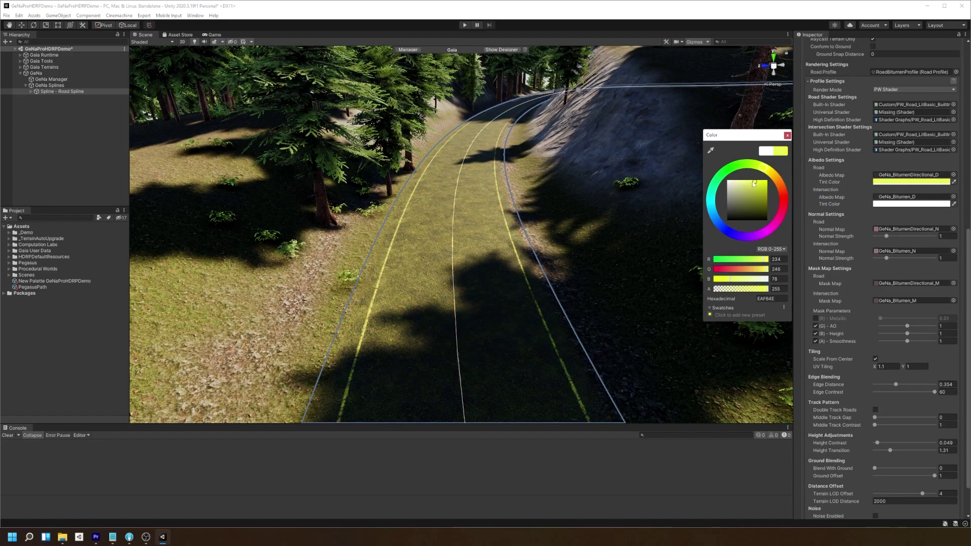
{"action": "left_click", "coordinate": [788, 136]}
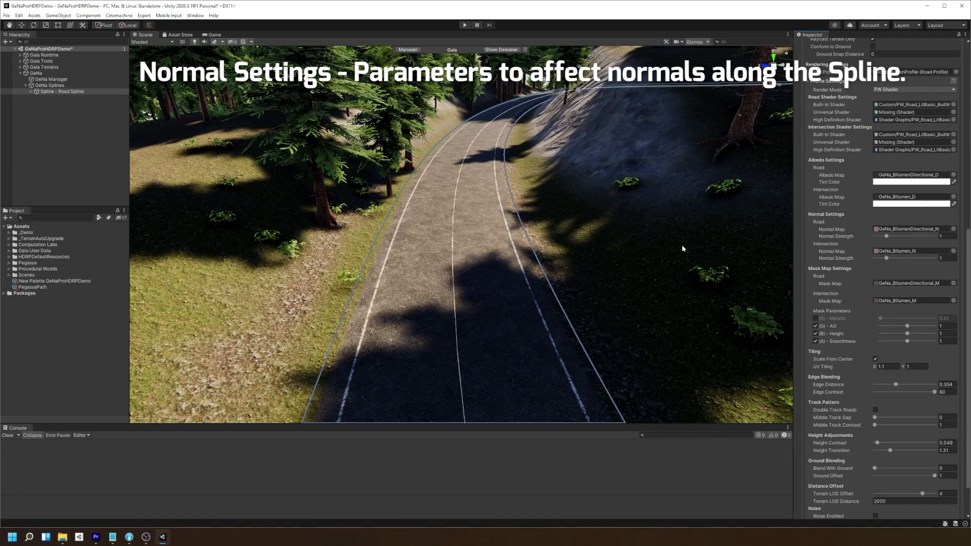
- Vary the road's Normal Strength while viewing the surface up close and return it to 1
{"action": "right_click_drag", "start_coordinate": [681, 245], "coordinate": [724, 250]}
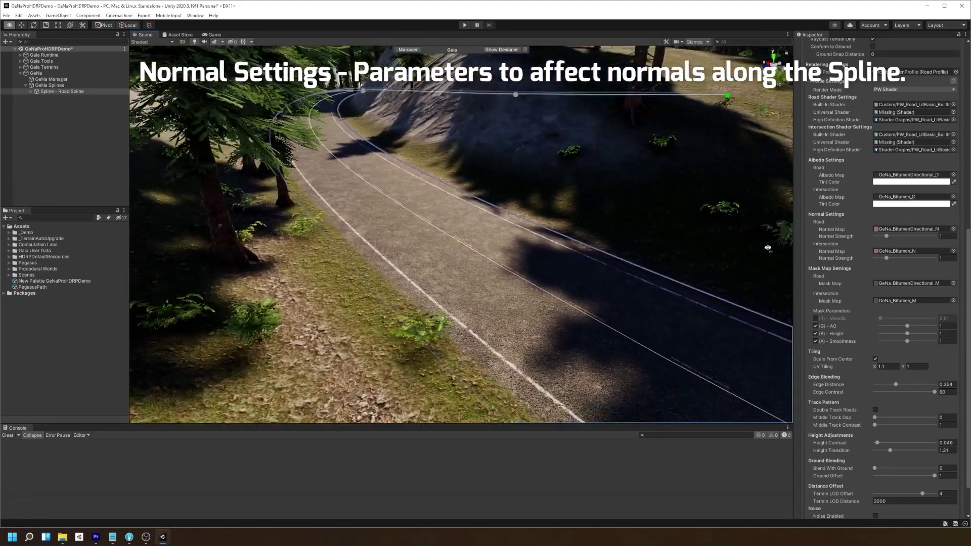
{"action": "right_click_drag", "start_coordinate": [768, 248], "coordinate": [734, 250]}
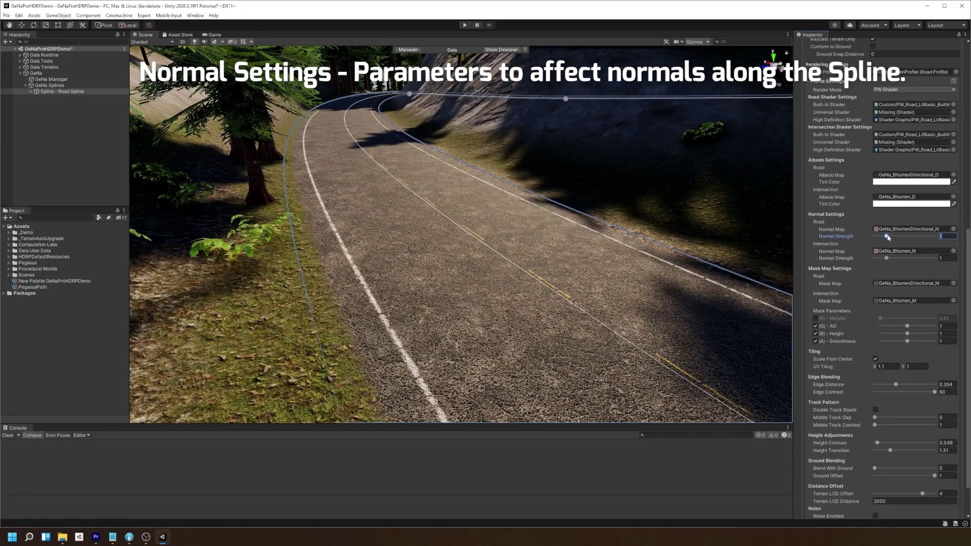
{"action": "left_click_drag", "start_coordinate": [887, 236], "coordinate": [905, 243]}
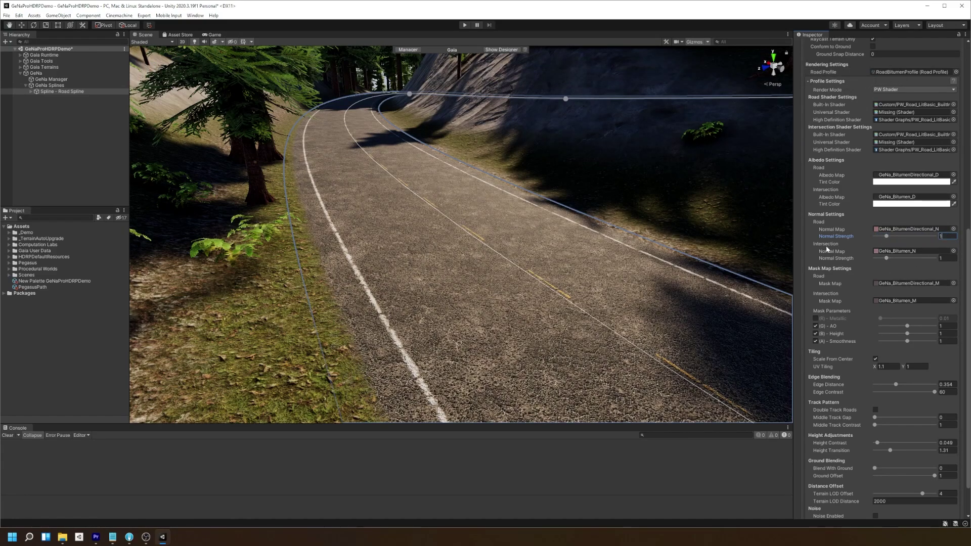
- Enable the Metallic mask parameter, try different strengths and disable it again
{"action": "mouse_move", "coordinate": [823, 272]}
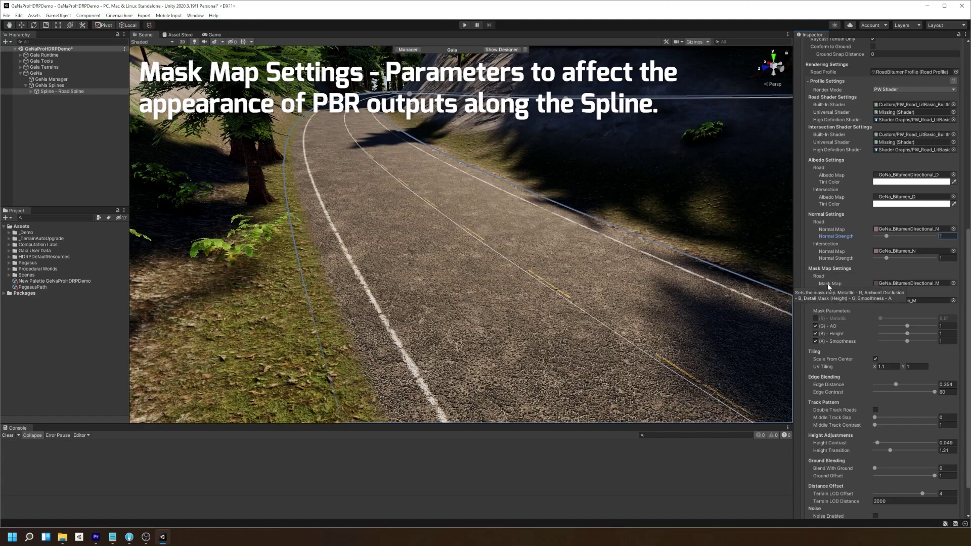
{"action": "left_click", "coordinate": [816, 318]}
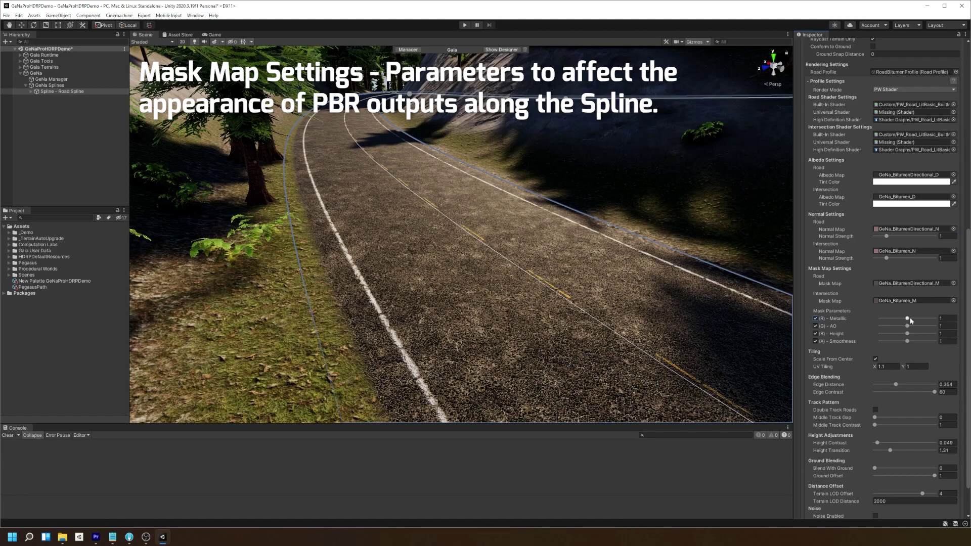
{"action": "mouse_move", "coordinate": [909, 317]}
{"action": "left_mouse_down"}
{"action": "mouse_move", "coordinate": [955, 323]}
{"action": "mouse_move", "coordinate": [916, 322]}
{"action": "left_mouse_up"}
{"action": "left_click", "coordinate": [816, 320]}
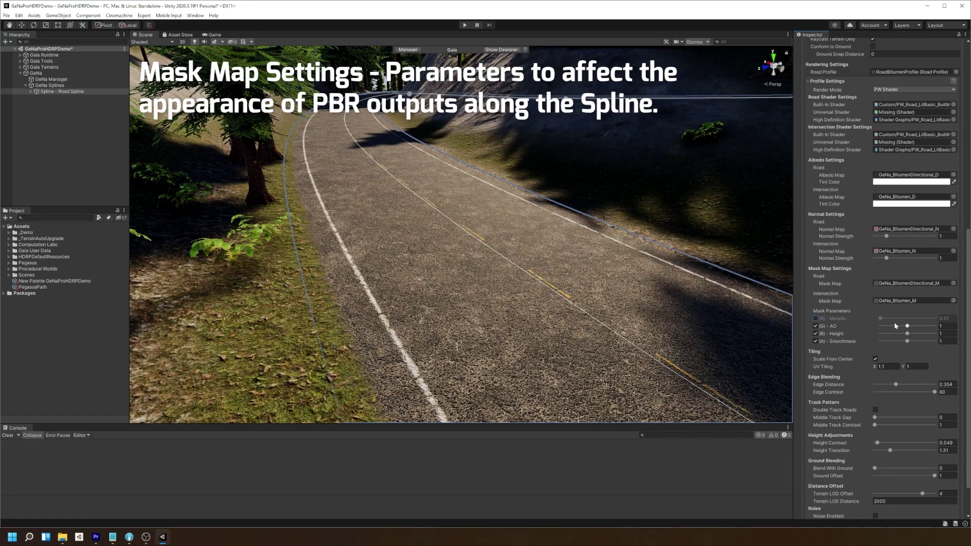
- Vary the AO, Height and Smoothness mask parameters and reset them to 1
{"action": "mouse_move", "coordinate": [903, 331]}
{"action": "left_mouse_down"}
{"action": "mouse_move", "coordinate": [939, 332]}
{"action": "mouse_move", "coordinate": [903, 332]}
{"action": "mouse_move", "coordinate": [914, 332]}
{"action": "left_mouse_up"}
{"action": "mouse_move", "coordinate": [905, 337]}
{"action": "left_mouse_down"}
{"action": "mouse_move", "coordinate": [891, 336]}
{"action": "mouse_move", "coordinate": [930, 335]}
{"action": "mouse_move", "coordinate": [883, 337]}
{"action": "mouse_move", "coordinate": [943, 349]}
{"action": "mouse_move", "coordinate": [893, 348]}
{"action": "mouse_move", "coordinate": [910, 350]}
{"action": "left_mouse_up"}
{"action": "type", "text": "1"}
{"action": "type", "text": "1"}
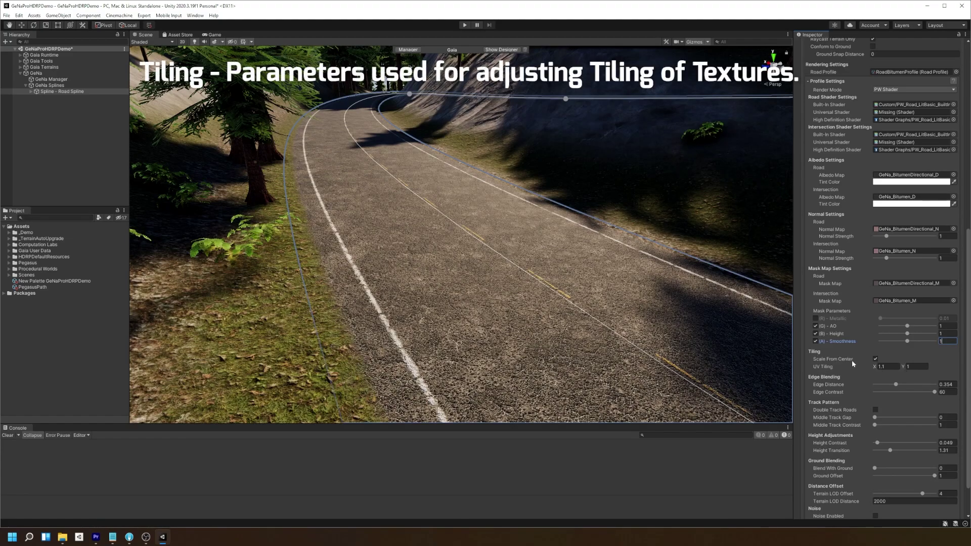
- Set the UV Tiling X value to 1.12 and compare the tiling with Scale From Center off and on
{"action": "left_click_drag", "start_coordinate": [877, 368], "coordinate": [883, 371]}
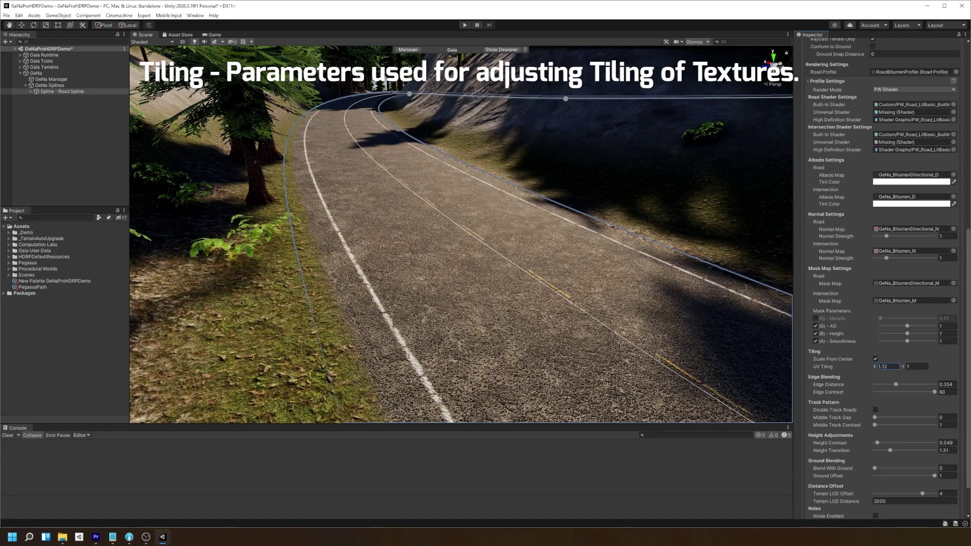
{"action": "left_click", "coordinate": [876, 359]}
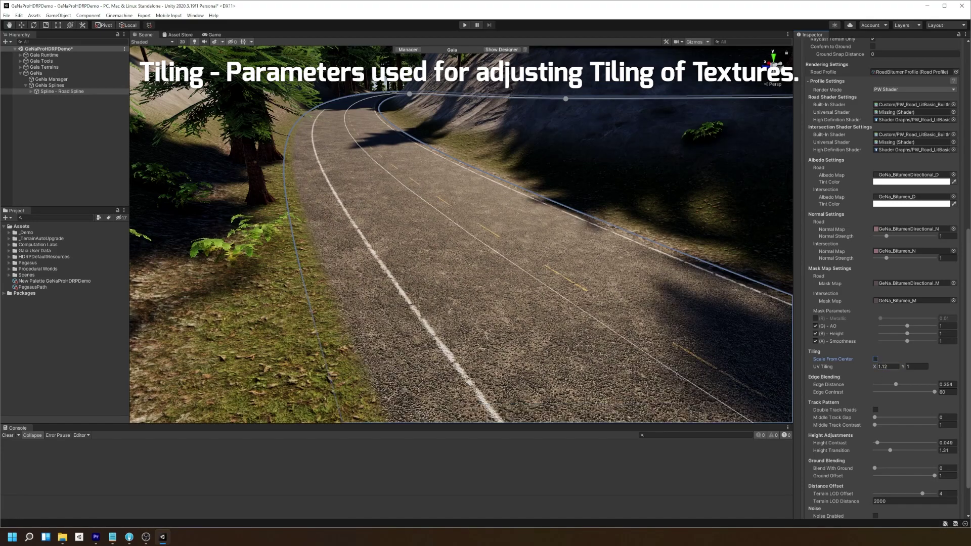
{"action": "left_click_drag", "start_coordinate": [876, 368], "coordinate": [881, 369]}
{"action": "left_click", "coordinate": [875, 359]}
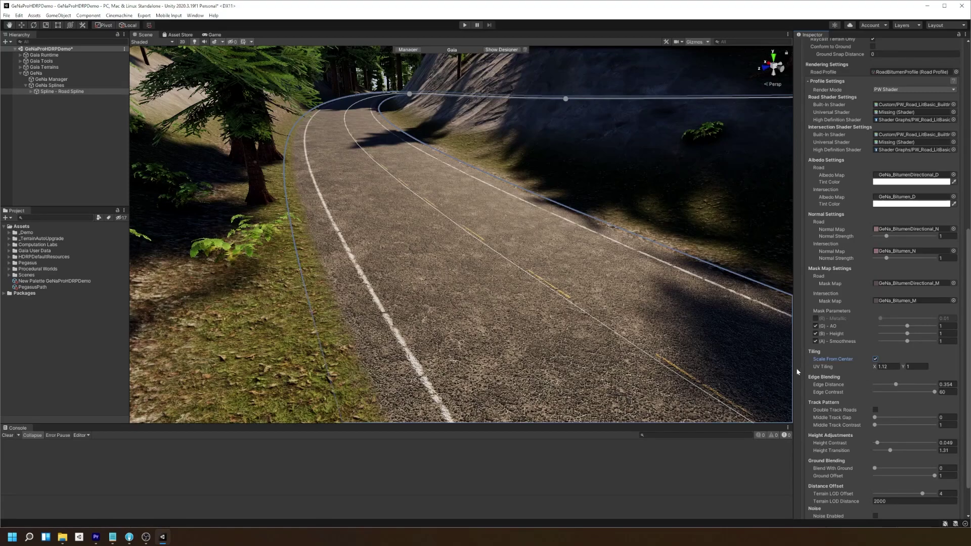
- Set the road's Edge Distance to 0.23 and its Edge Contrast to 20.1
{"action": "mouse_move", "coordinate": [896, 384]}
{"action": "left_mouse_down"}
{"action": "mouse_move", "coordinate": [935, 388]}
{"action": "mouse_move", "coordinate": [886, 395]}
{"action": "mouse_move", "coordinate": [919, 398]}
{"action": "mouse_move", "coordinate": [889, 386]}
{"action": "mouse_move", "coordinate": [894, 391]}
{"action": "left_mouse_up"}
{"action": "left_click", "coordinate": [934, 393]}
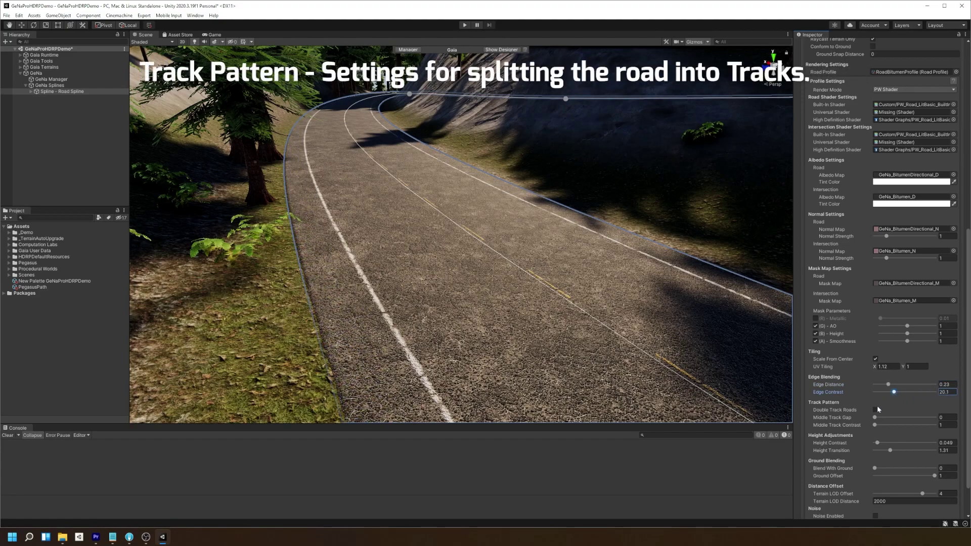
- Try Double Track Roads on the road with different track gap values
{"action": "left_click", "coordinate": [877, 408]}
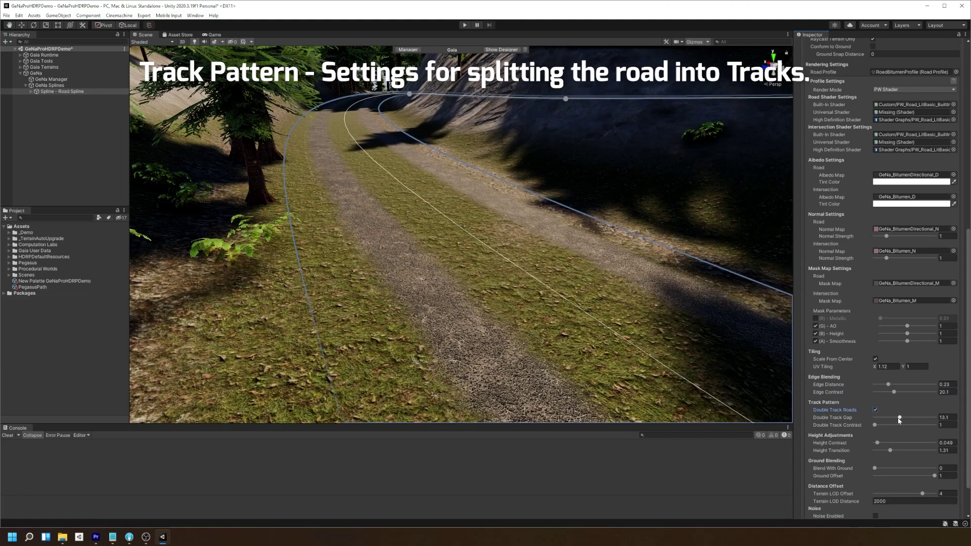
{"action": "left_click_drag", "start_coordinate": [910, 421], "coordinate": [878, 420]}
{"action": "left_click", "coordinate": [884, 418]}
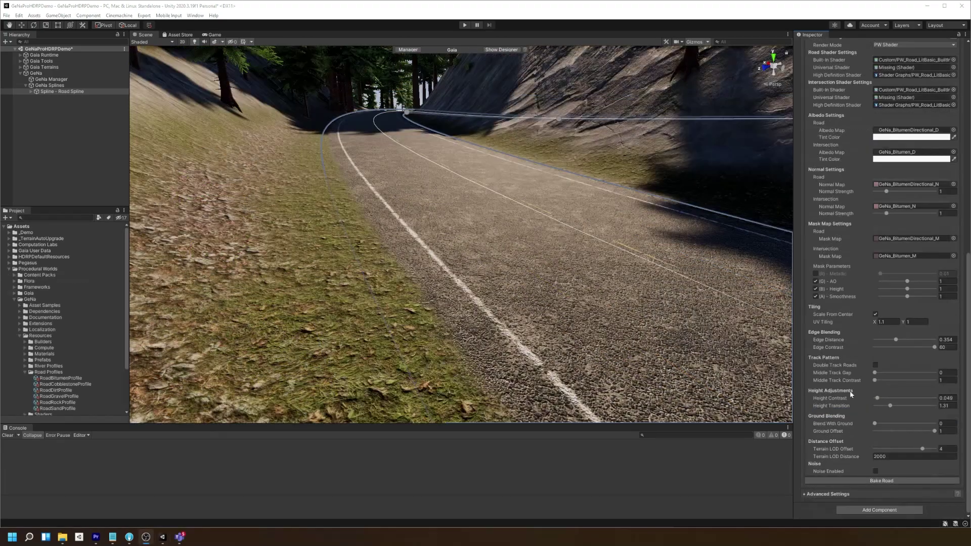
- Set the road's Height Contrast to 0 and its Height Transition to 1.4
{"action": "left_click", "coordinate": [878, 399]}
{"action": "left_click_drag", "start_coordinate": [890, 406], "coordinate": [892, 406]}
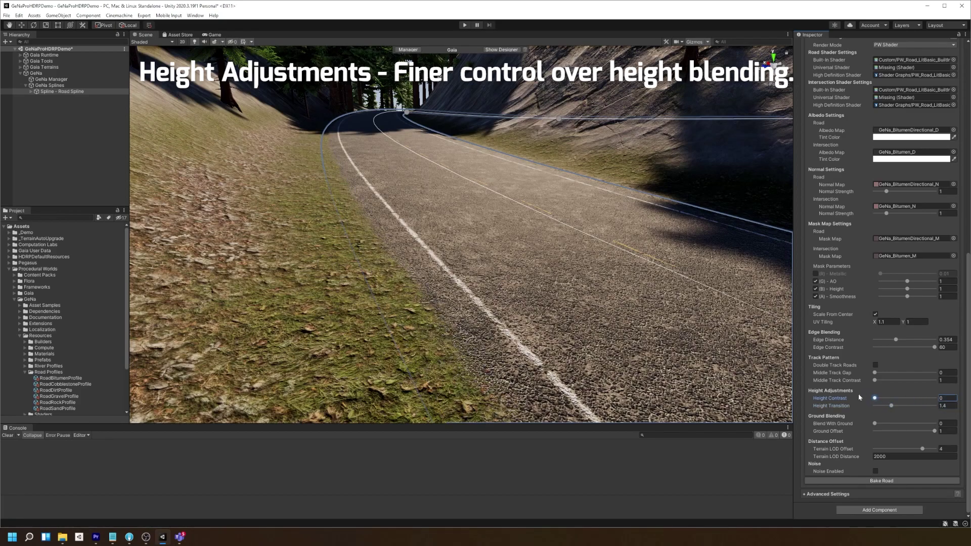
- Set the road's Height Contrast to 0.049, Height Transition to 1.31 and Terrain LOD Offset to 3.83
{"action": "left_click_drag", "start_coordinate": [874, 424], "coordinate": [891, 405]}
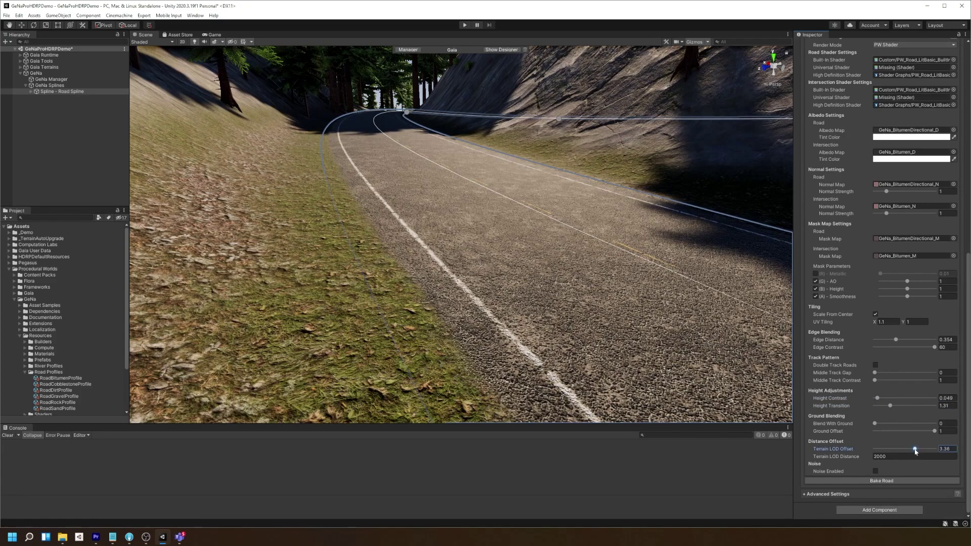
{"action": "left_click_drag", "start_coordinate": [915, 451], "coordinate": [883, 450]}
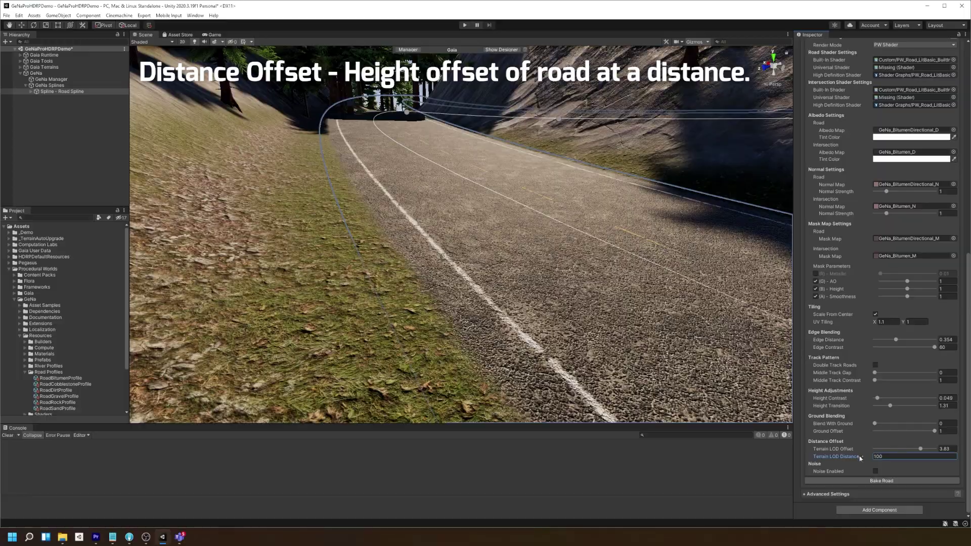
- Try shorter Terrain LOD Distance values while viewing the road from afar, and set the distance to 2000
{"action": "left_click_drag", "start_coordinate": [861, 458], "coordinate": [377, 362]}
{"action": "key", "text": "s"}
{"action": "right_click_drag", "start_coordinate": [386, 338], "coordinate": [337, 346]}
{"action": "left_click_drag", "start_coordinate": [851, 459], "coordinate": [807, 456]}
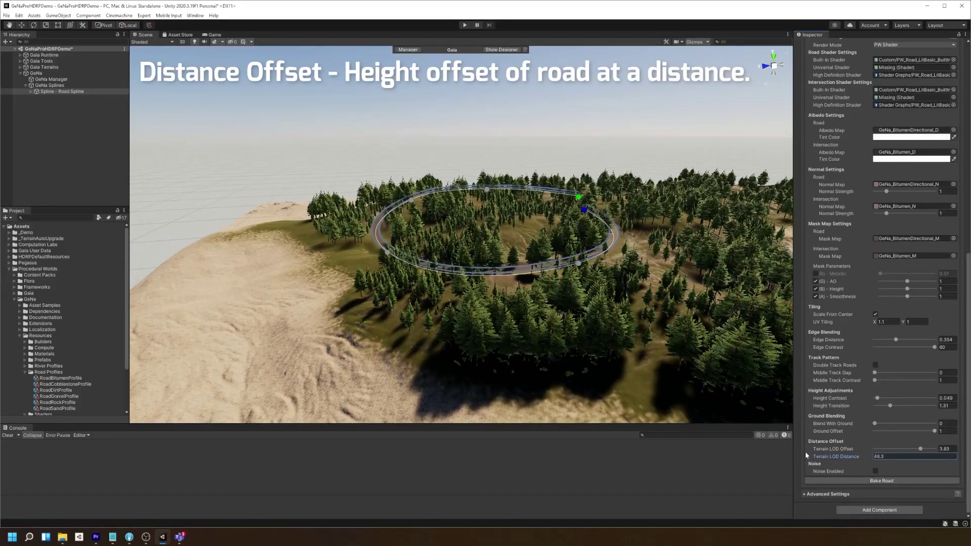
{"action": "left_click", "coordinate": [937, 457]}
{"action": "type", "text": "2000"}
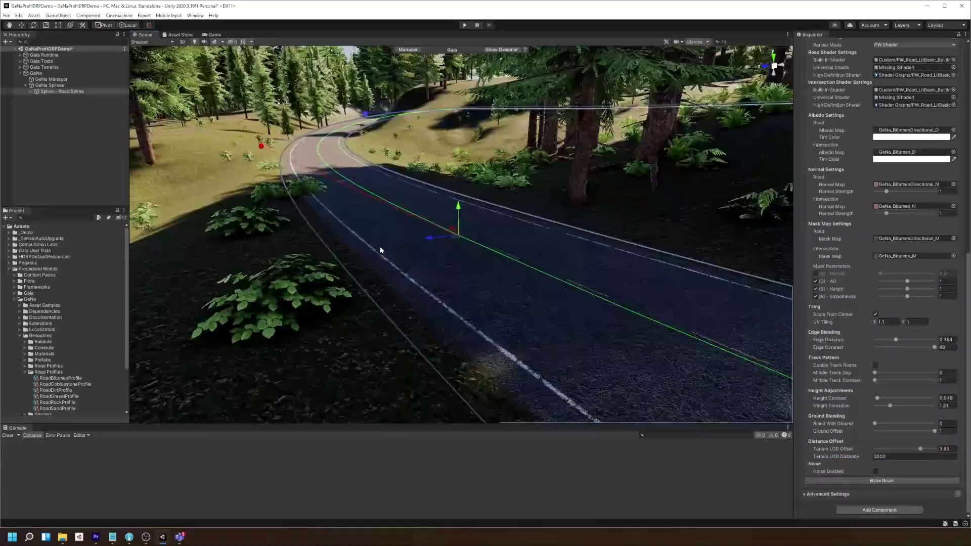
{"action": "middle_click_drag", "start_coordinate": [480, 263], "coordinate": [517, 298]}
{"action": "scroll", "coordinate": [517, 298], "scroll_direction": "up", "scroll_amount": 2}
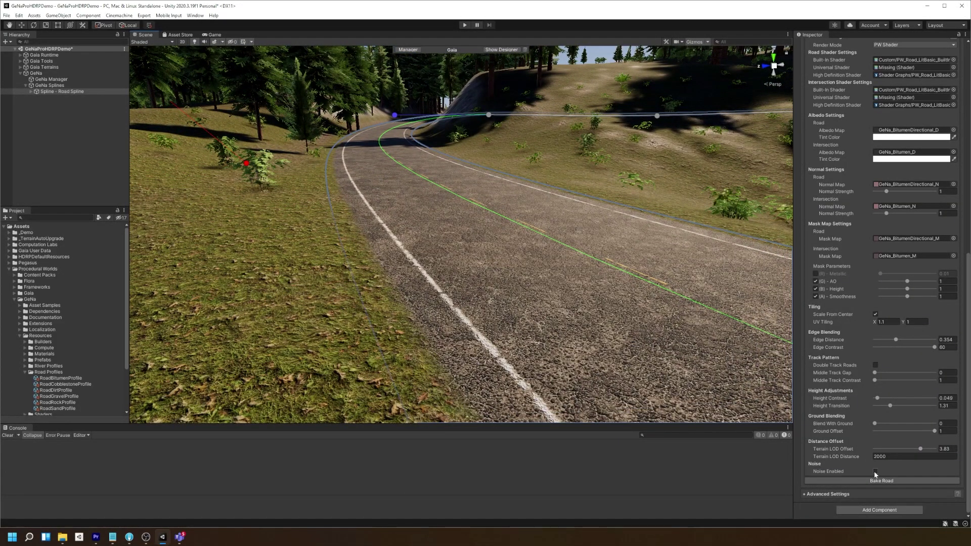
- Enable Perlin noise on the road with a Strength of 0.41 and a Seed of 35226
{"action": "left_click", "coordinate": [875, 471]}
{"action": "scroll", "coordinate": [876, 474], "scroll_direction": "down", "scroll_amount": 3}
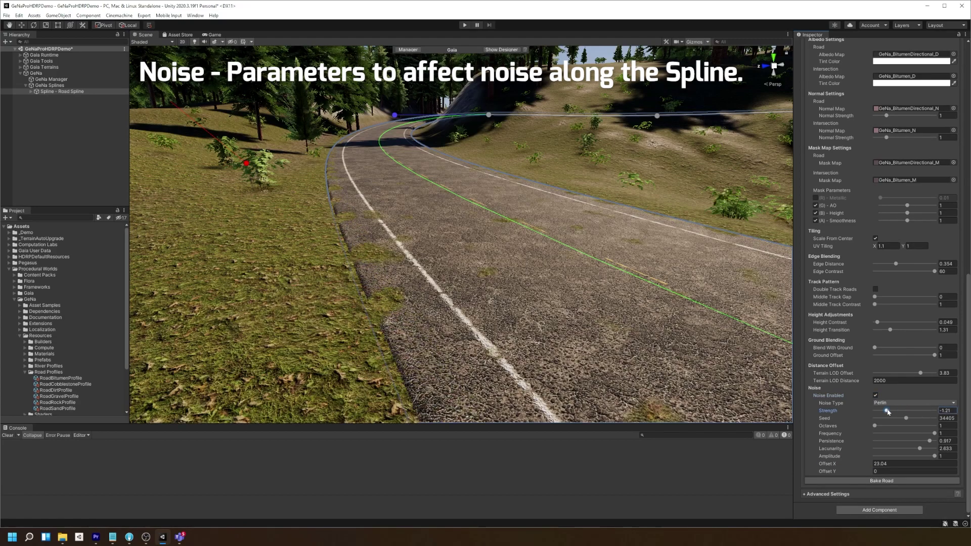
{"action": "left_click_drag", "start_coordinate": [912, 412], "coordinate": [911, 413]}
{"action": "left_click_drag", "start_coordinate": [906, 420], "coordinate": [907, 420]}
- Set the noise to Octaves 3, Frequency 0.495, Persistence 1, Lacunarity 2.441, Amplitude 0.931 and Offset X 23.3
{"action": "left_click_drag", "start_coordinate": [875, 427], "coordinate": [930, 456]}
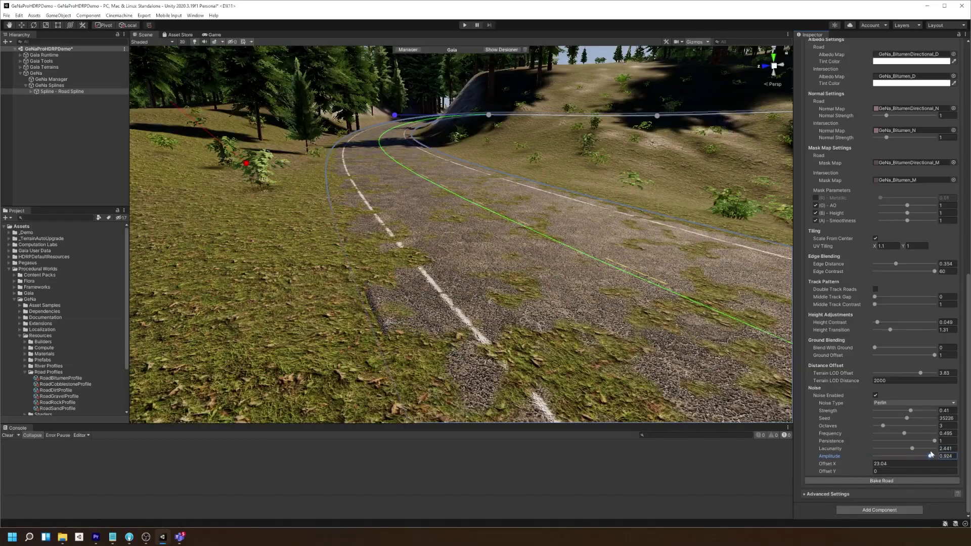
{"action": "left_click_drag", "start_coordinate": [866, 464], "coordinate": [868, 466]}
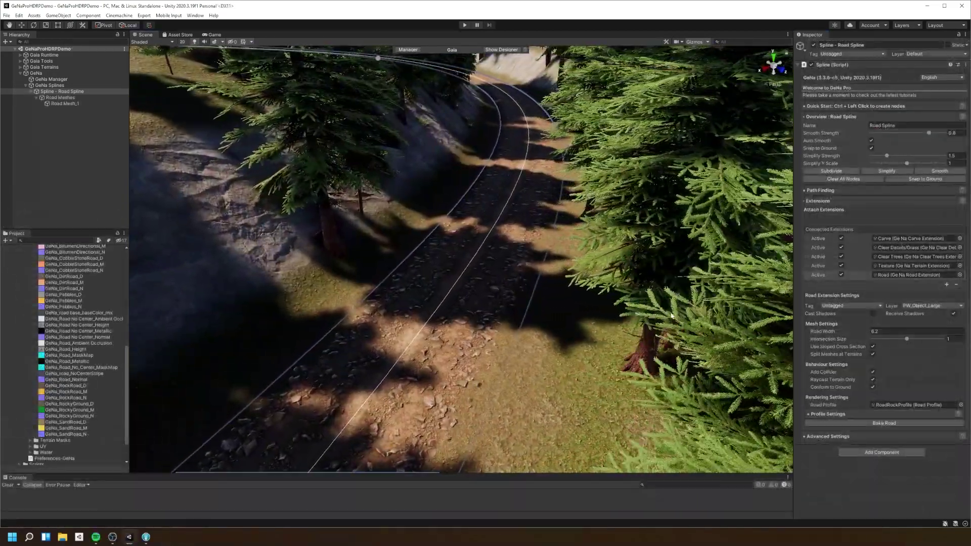
{"action": "left_click_drag", "start_coordinate": [671, 315], "coordinate": [714, 316], "text": "alt"}
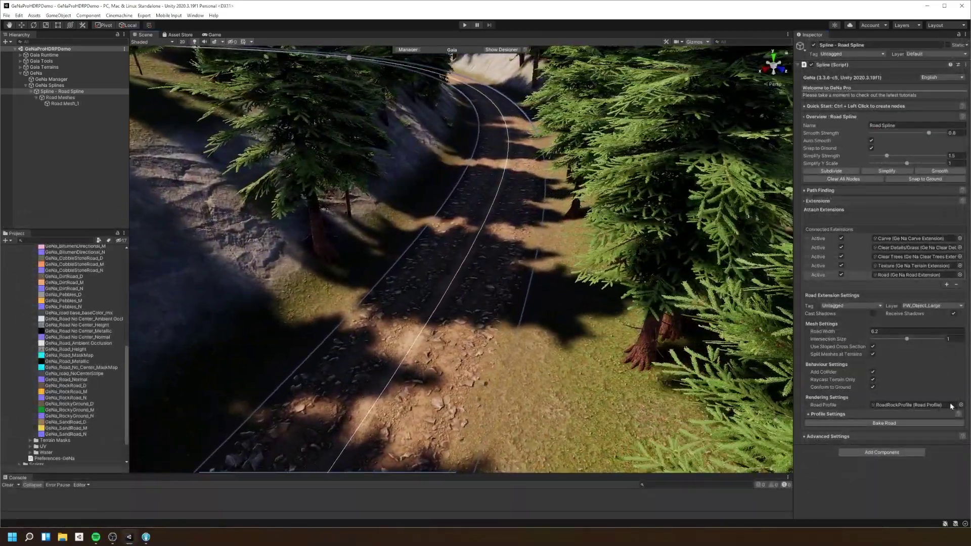
- Try the Gravel, Cobblestone, Sand, Bitumen, Dirt and Rock road profiles on the road spline
{"action": "left_click", "coordinate": [961, 405]}
{"action": "left_click_drag", "start_coordinate": [970, 372], "coordinate": [715, 132]}
{"action": "left_click", "coordinate": [717, 180]}
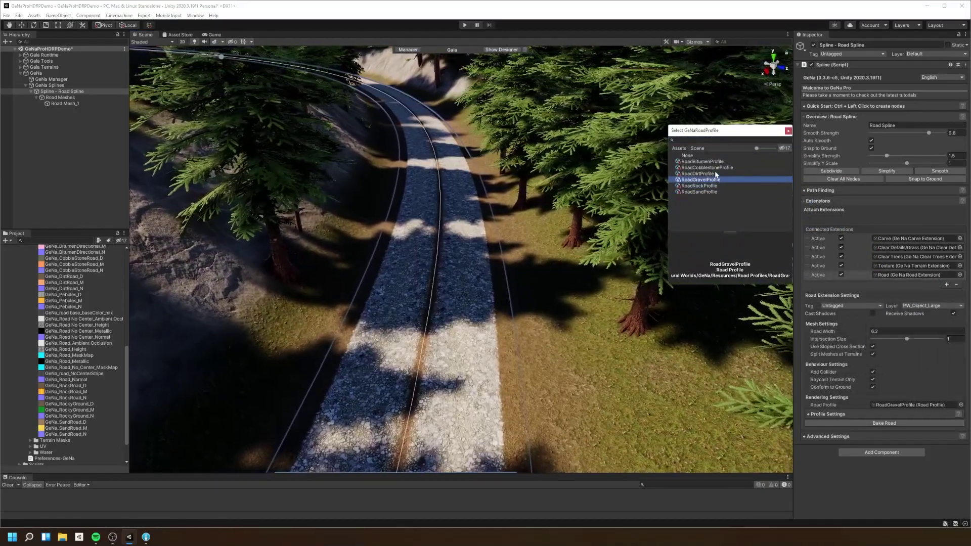
{"action": "left_click", "coordinate": [713, 168]}
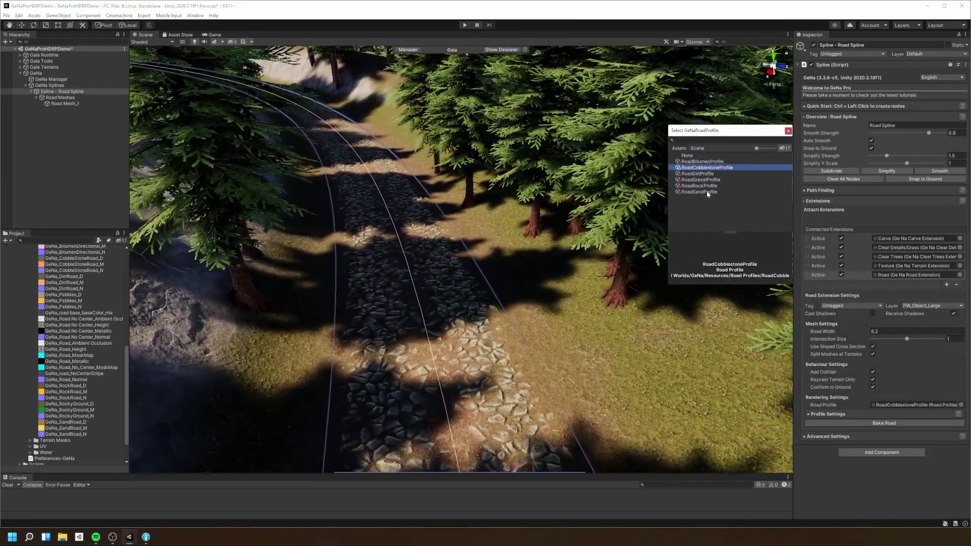
{"action": "left_click", "coordinate": [700, 192]}
{"action": "left_click", "coordinate": [700, 162]}
{"action": "left_click", "coordinate": [701, 167]}
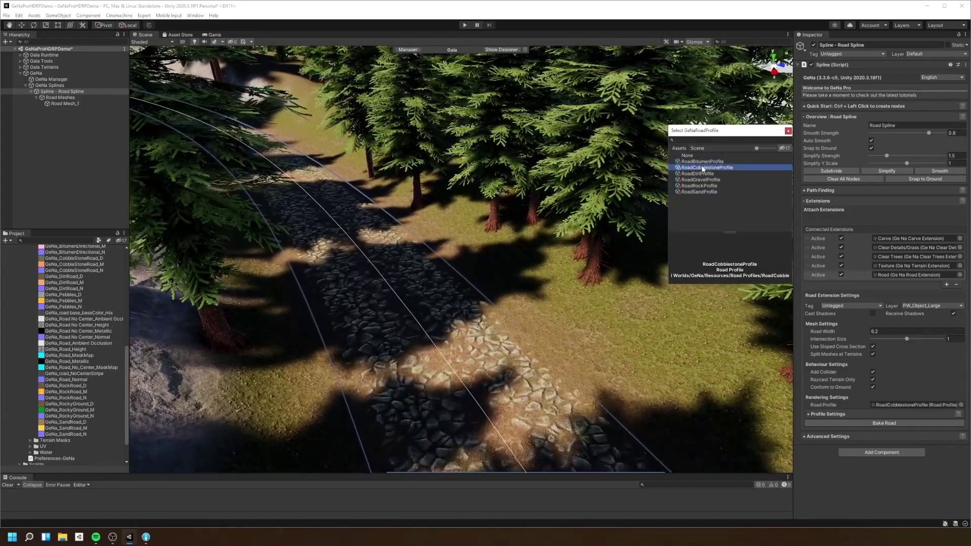
{"action": "left_click", "coordinate": [703, 174]}
{"action": "left_click", "coordinate": [709, 186]}
{"action": "left_click", "coordinate": [713, 193]}
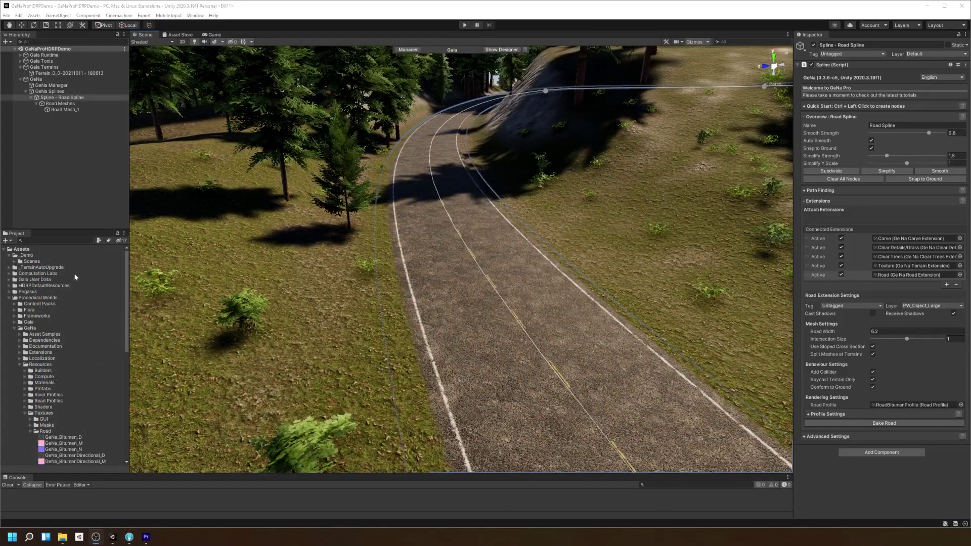
- Create a folder named TerrainLayers inside the _Demo folder
{"action": "right_click", "coordinate": [37, 257]}
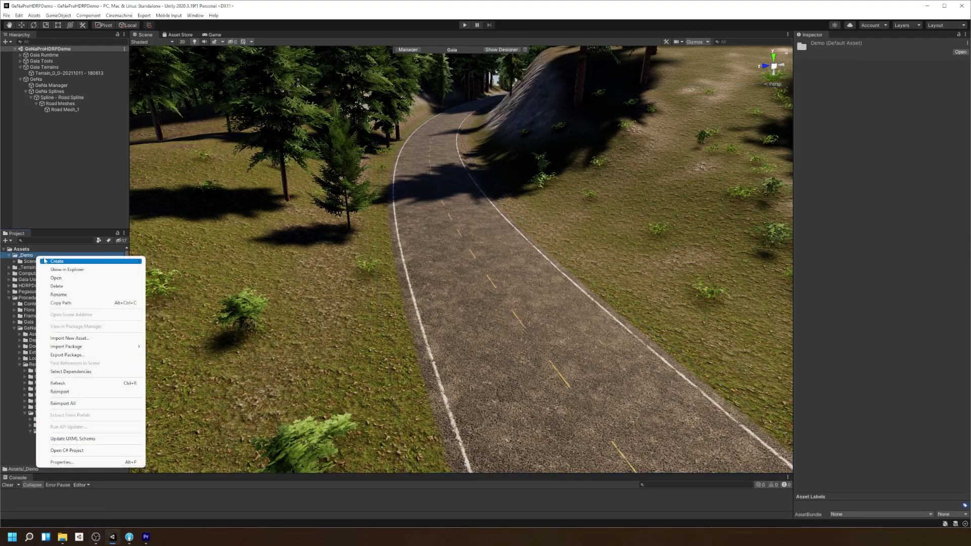
{"action": "mouse_move", "coordinate": [133, 261]}
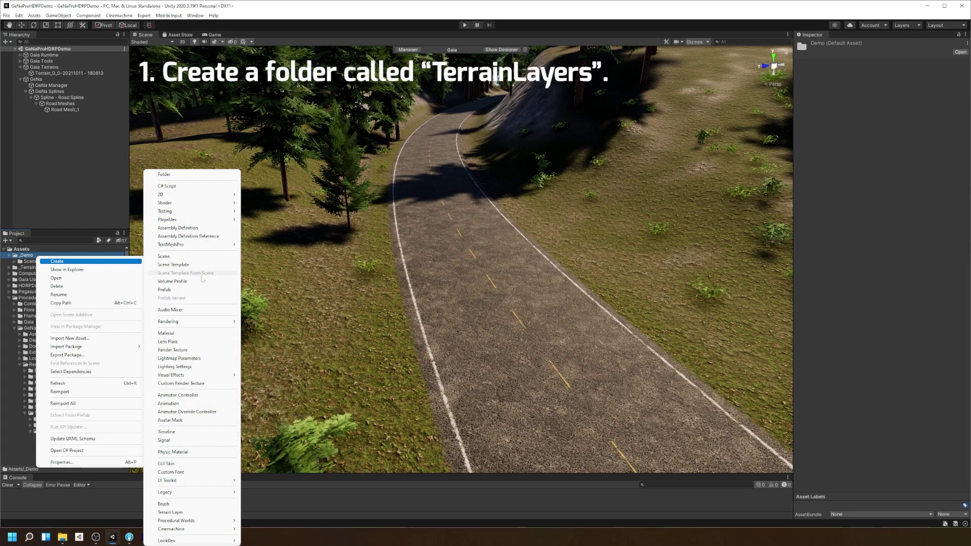
{"action": "left_click", "coordinate": [200, 175]}
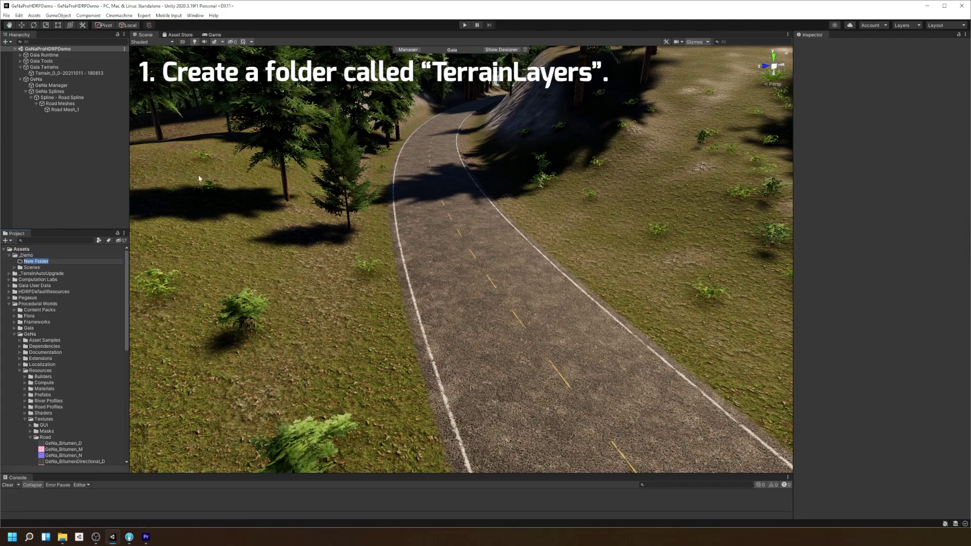
{"action": "type", "text": "TerrainLayers"}
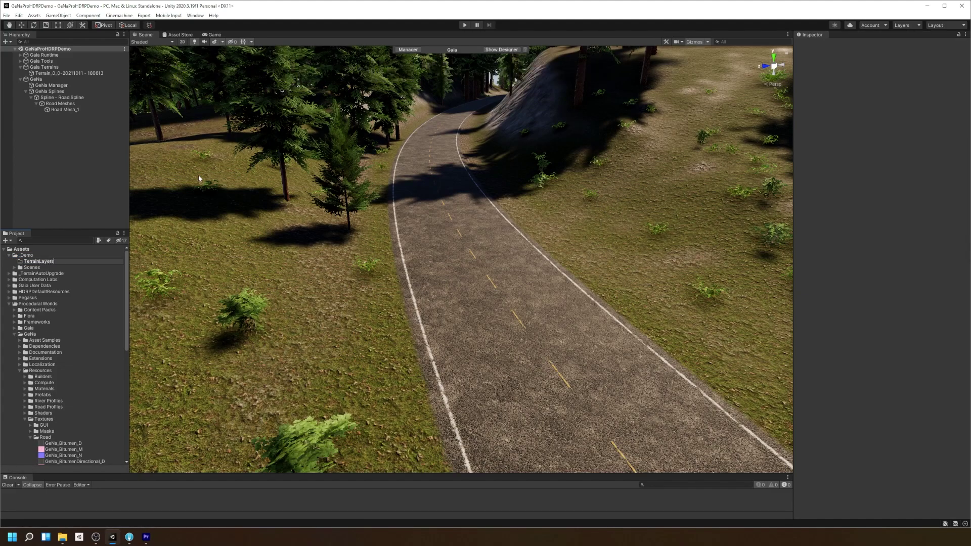
{"action": "key", "text": "Return"}
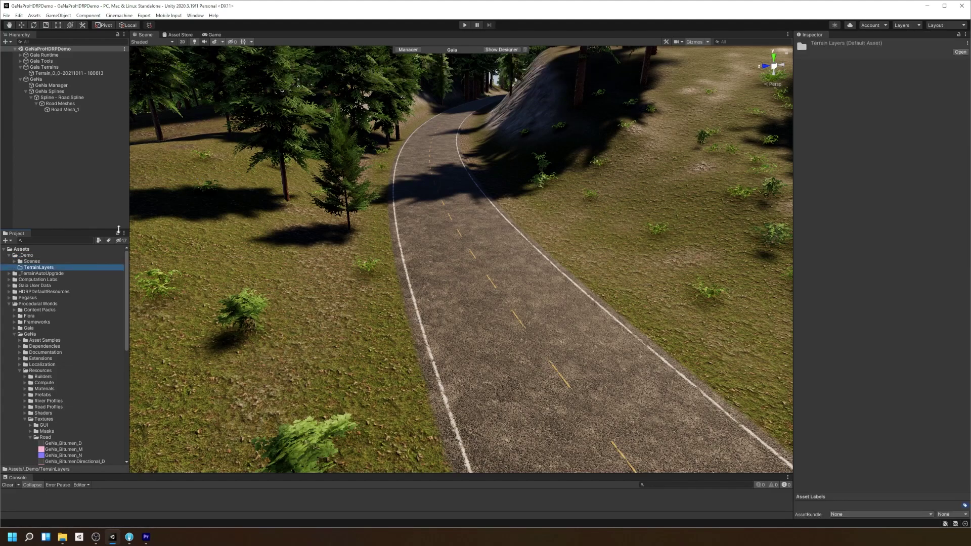
- Create a terrain layer named RockyGroundLayer in the TerrainLayers folder
{"action": "right_click", "coordinate": [68, 267]}
{"action": "mouse_move", "coordinate": [73, 273]}
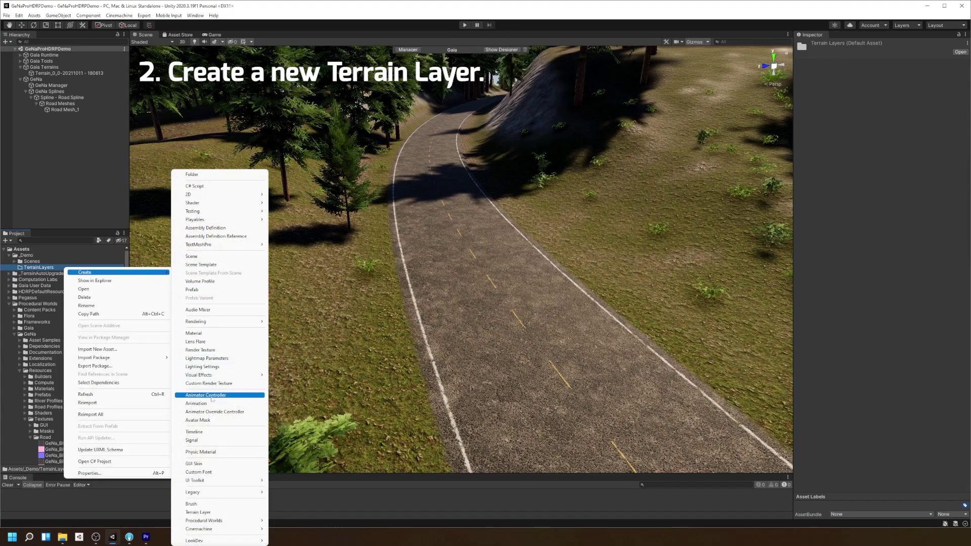
{"action": "left_click", "coordinate": [227, 512]}
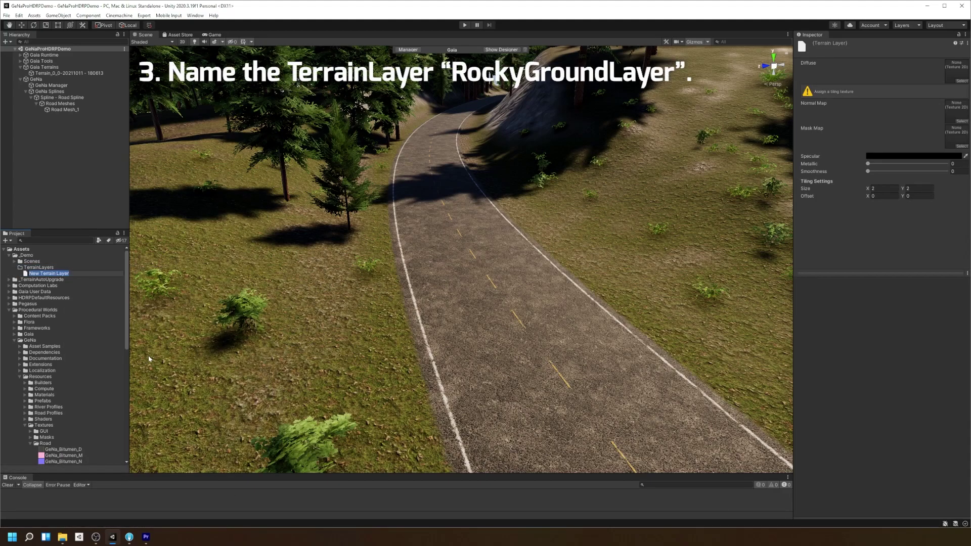
{"action": "type", "text": "RockyGroundLayer"}
{"action": "key", "text": "Return"}
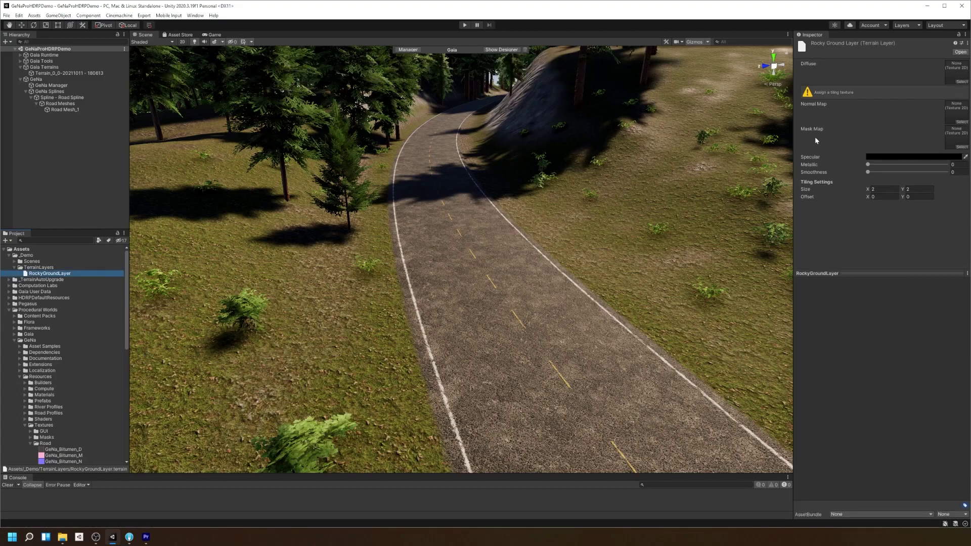
- Locate the road textures in Procedural Worlds/GeNa/Resources/Textures/Road
{"action": "scroll", "coordinate": [68, 387], "scroll_direction": "down", "scroll_amount": 10}
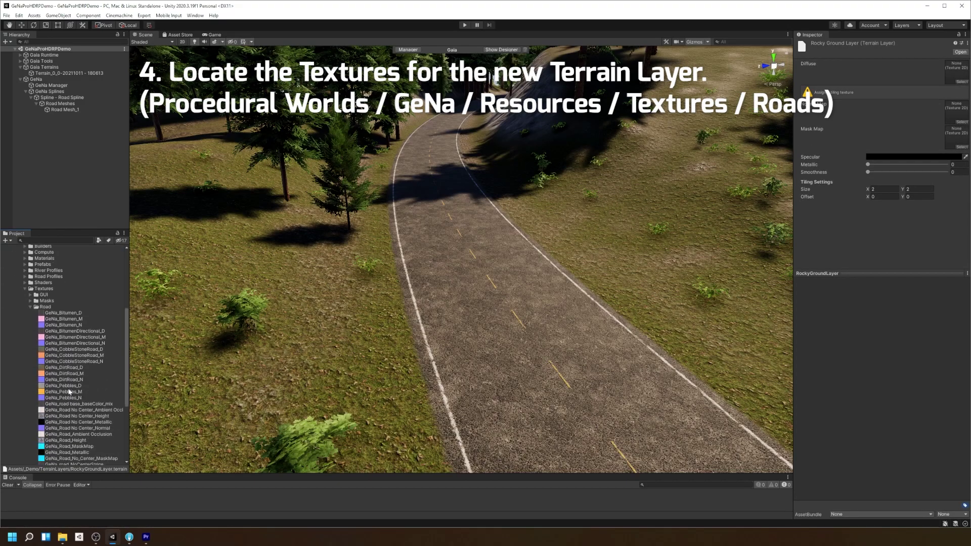
{"action": "scroll", "coordinate": [69, 392], "scroll_direction": "up", "scroll_amount": 10}
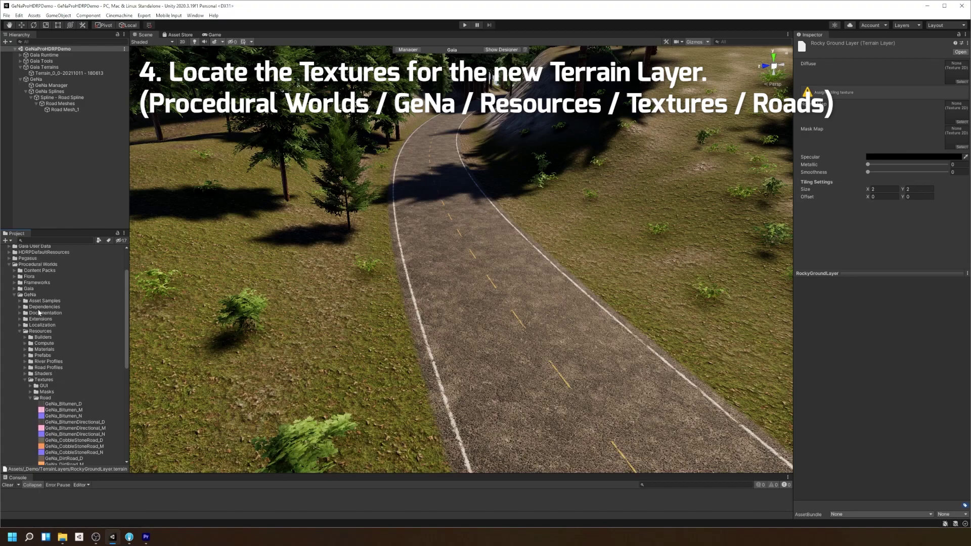
{"action": "left_click", "coordinate": [26, 295]}
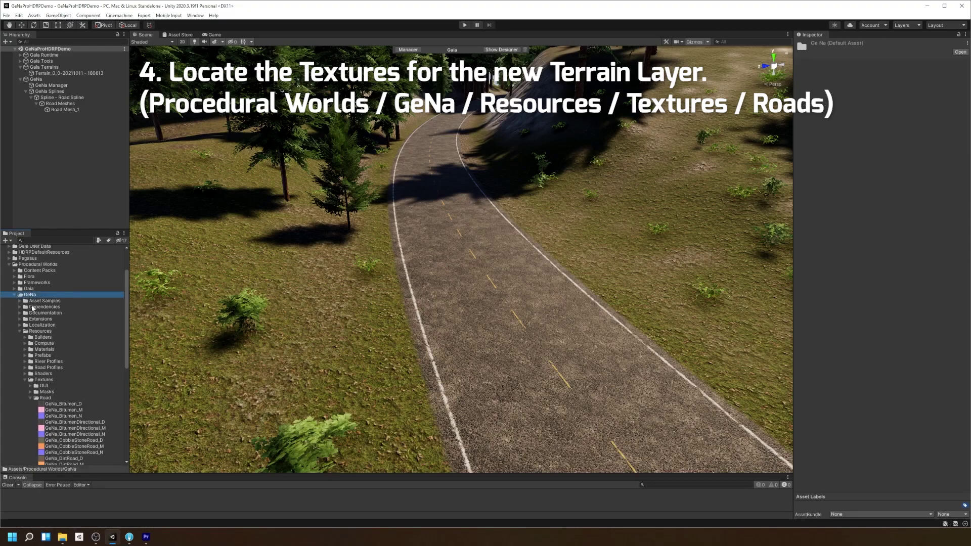
{"action": "left_click", "coordinate": [49, 333]}
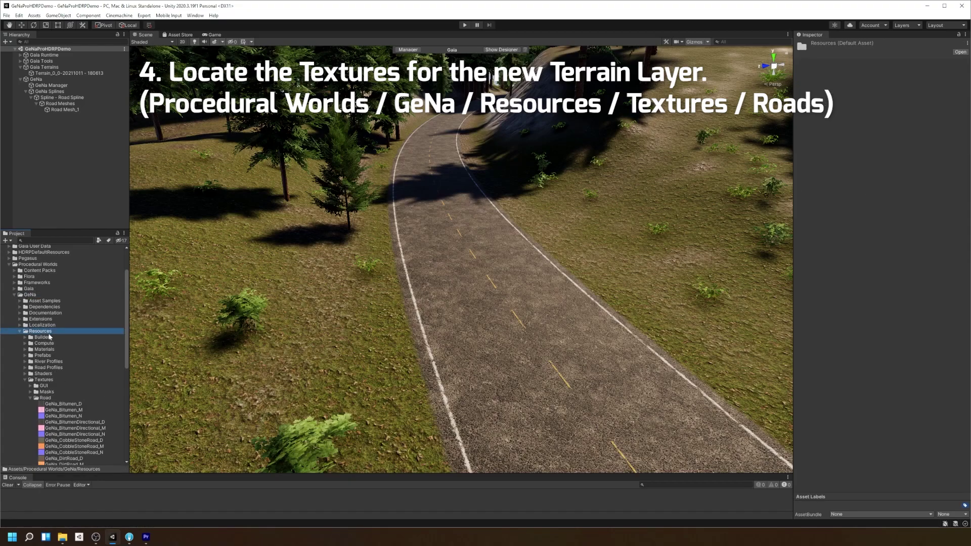
{"action": "left_click", "coordinate": [58, 380]}
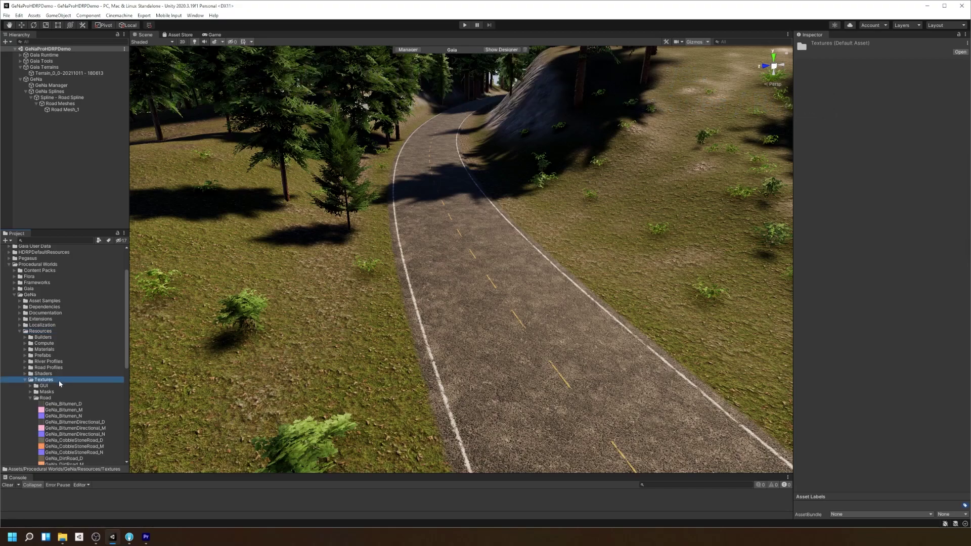
{"action": "left_click", "coordinate": [60, 399]}
{"action": "scroll", "coordinate": [60, 400], "scroll_direction": "down", "scroll_amount": 9}
- Assign the GeNa_RockyGround_D texture as the Diffuse of RockyGroundLayer
{"action": "scroll", "coordinate": [80, 412], "scroll_direction": "up", "scroll_amount": 11}
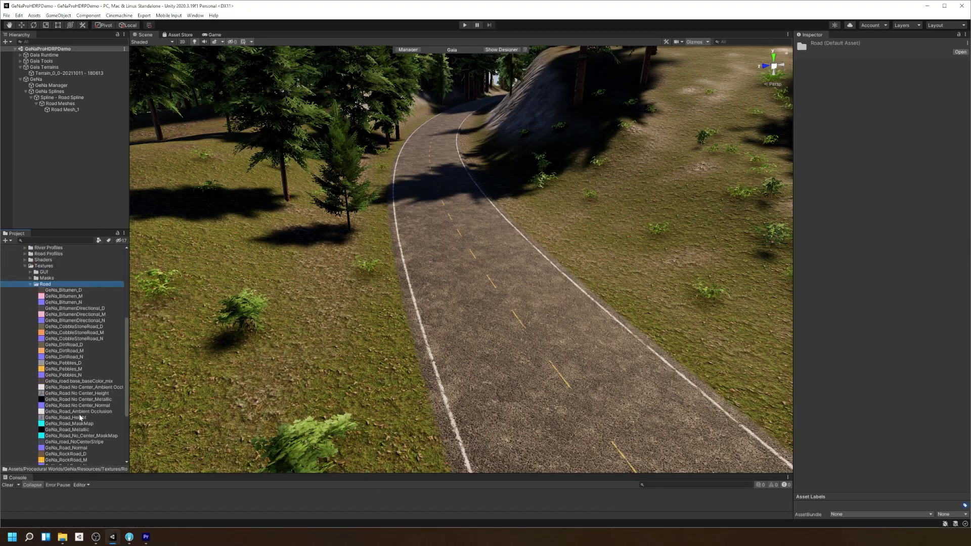
{"action": "left_click", "coordinate": [50, 274]}
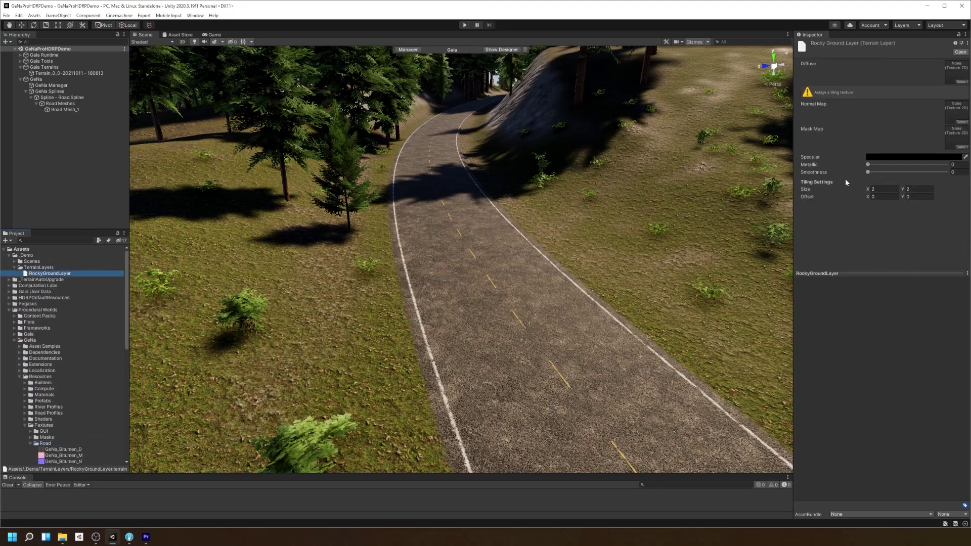
{"action": "scroll", "coordinate": [73, 374], "scroll_direction": "down", "scroll_amount": 10}
{"action": "left_click", "coordinate": [73, 382]}
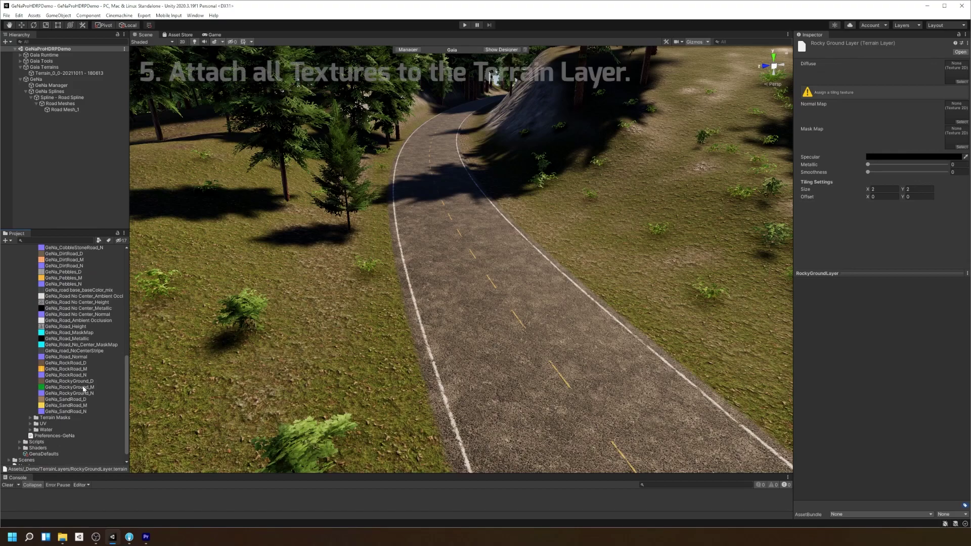
{"action": "left_click_drag", "start_coordinate": [73, 386], "coordinate": [295, 344]}
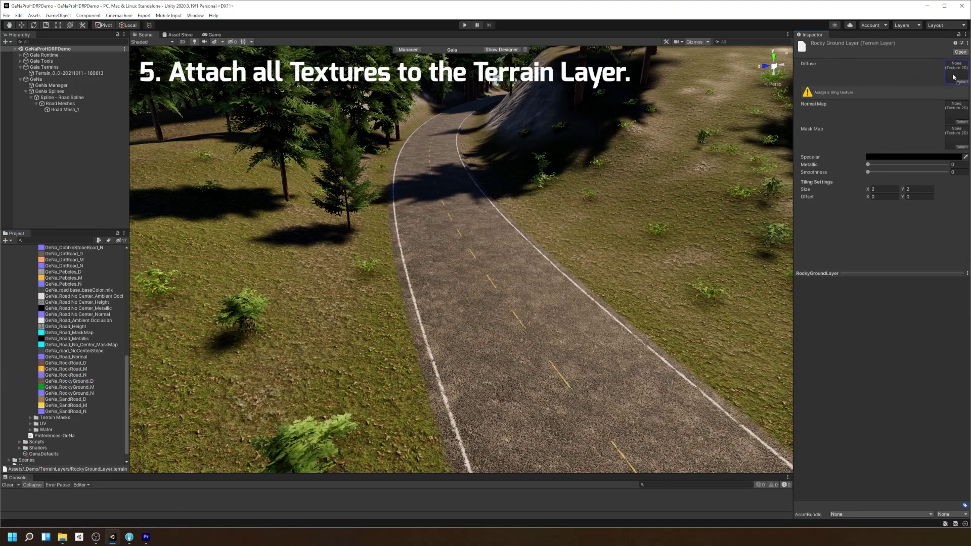
{"action": "left_click_drag", "start_coordinate": [954, 77], "coordinate": [954, 77]}
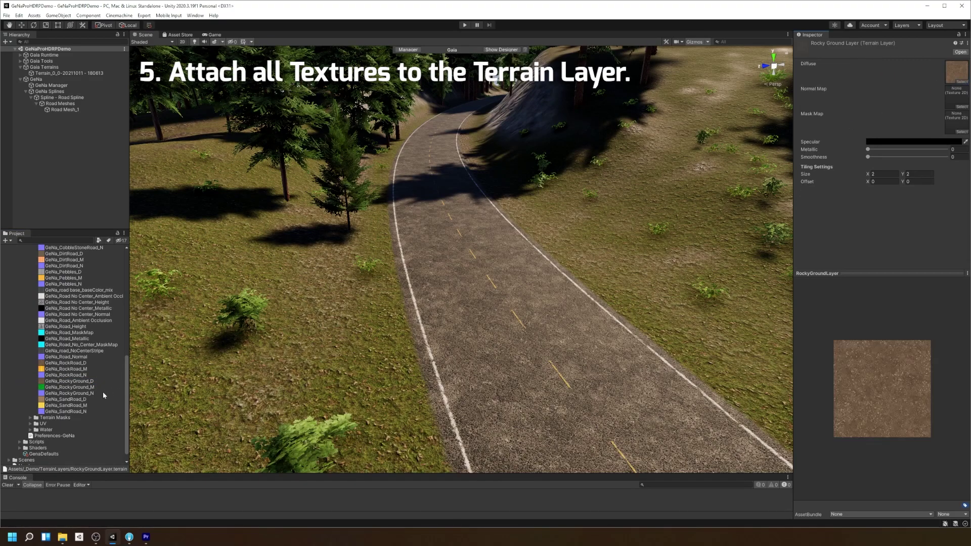
- Assign GeNa_RockyGround_N as the Normal Map and GeNa_RockyGround_M as the Mask Map of RockyGroundLayer
{"action": "left_click_drag", "start_coordinate": [71, 393], "coordinate": [462, 286]}
{"action": "left_click_drag", "start_coordinate": [968, 101], "coordinate": [967, 102]}
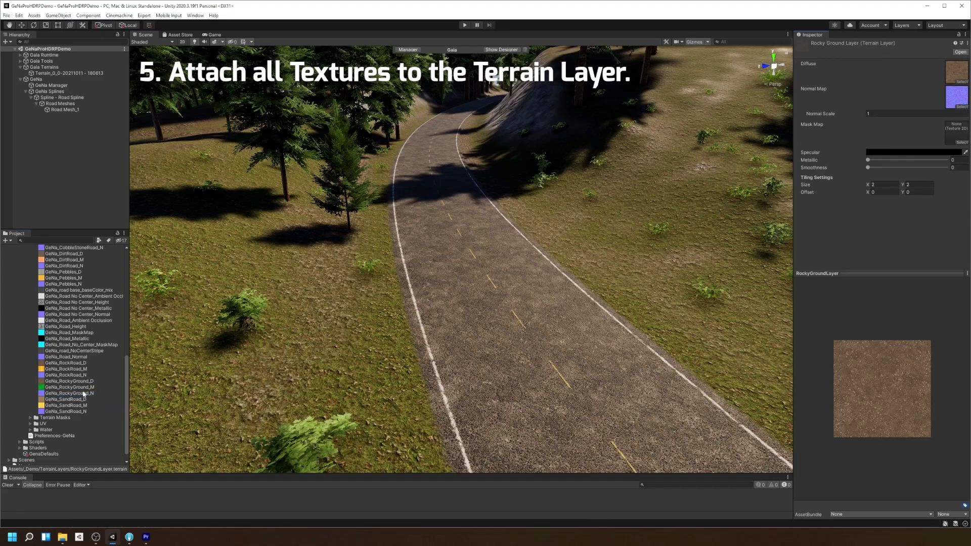
{"action": "left_click_drag", "start_coordinate": [81, 387], "coordinate": [655, 234]}
{"action": "left_click_drag", "start_coordinate": [944, 140], "coordinate": [957, 133]}
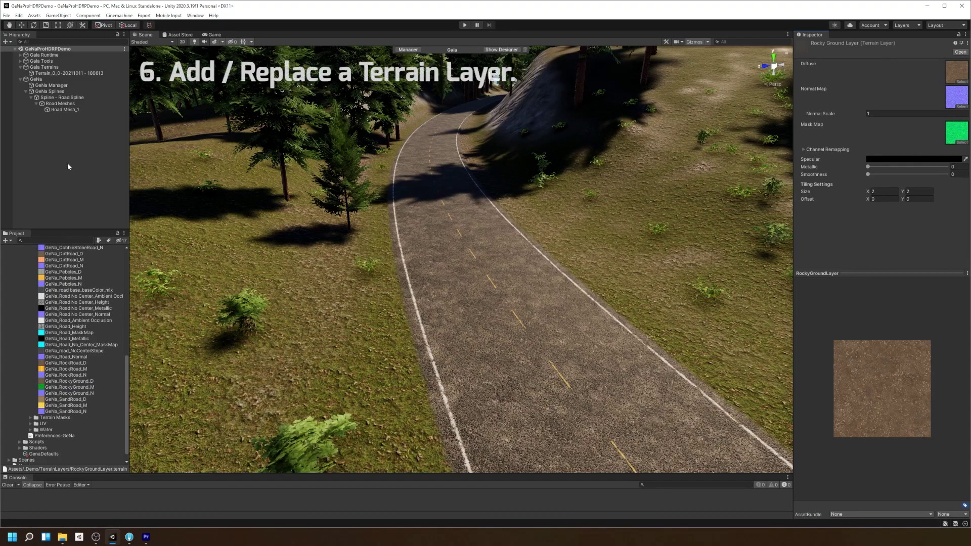
{"action": "left_click", "coordinate": [339, 306]}
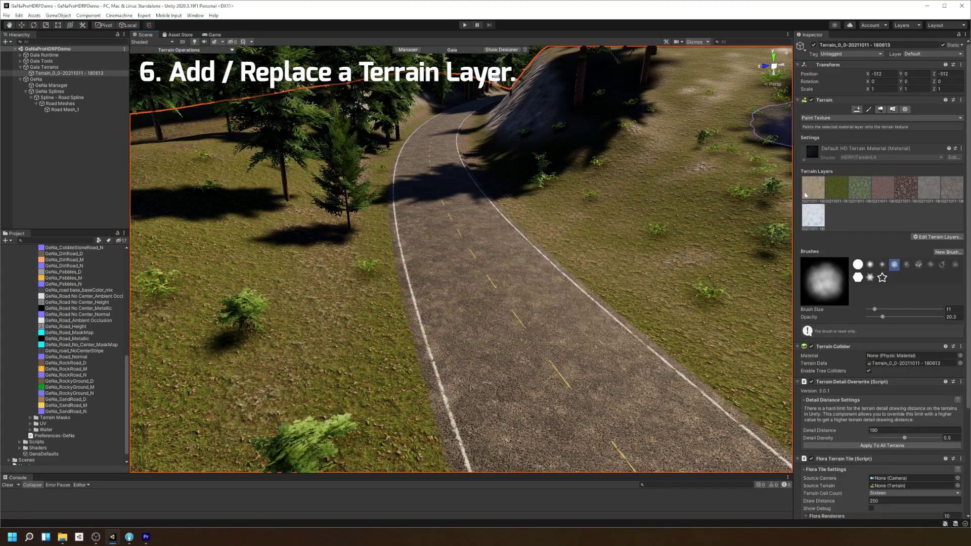
{"action": "left_click", "coordinate": [810, 194]}
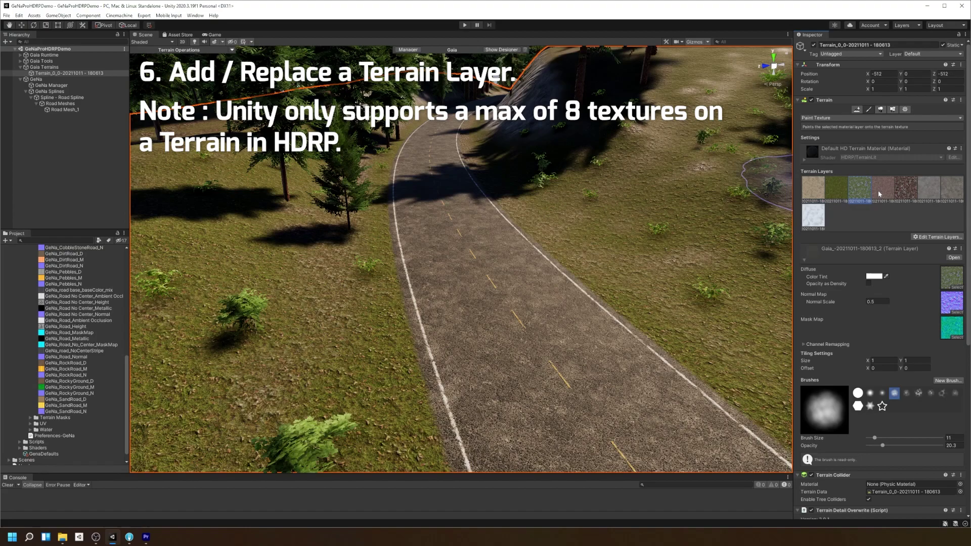
{"action": "left_click", "coordinate": [903, 193]}
{"action": "left_click", "coordinate": [814, 217]}
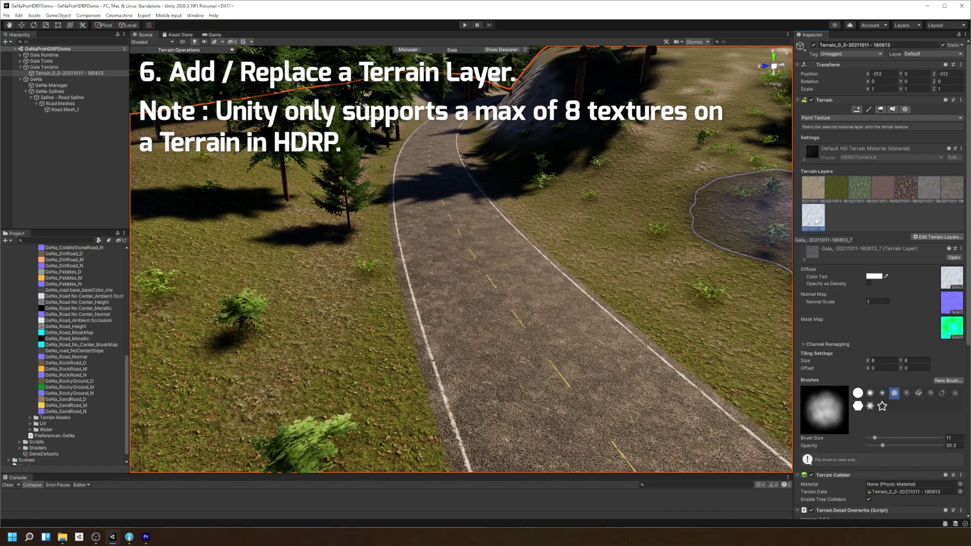
{"action": "left_click", "coordinate": [937, 237]}
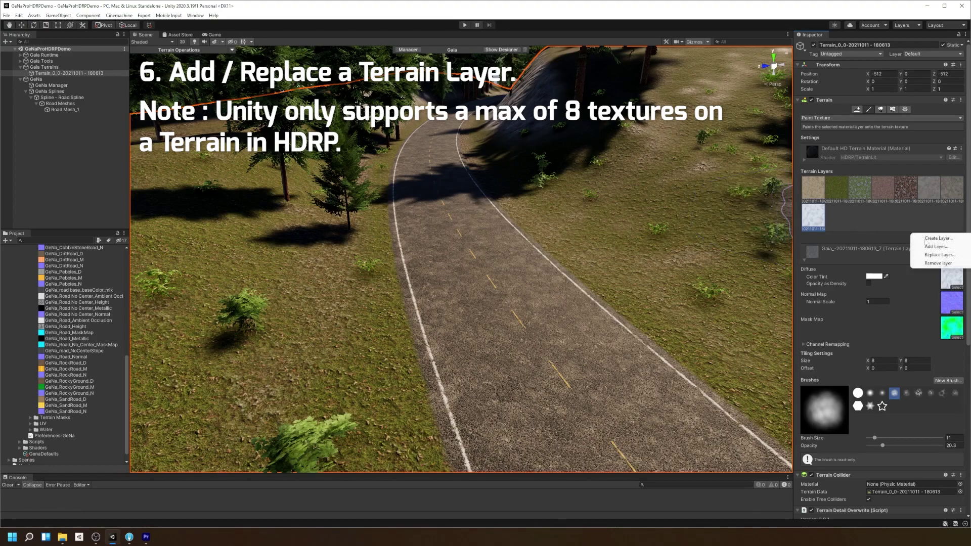
{"action": "left_click", "coordinate": [935, 264]}
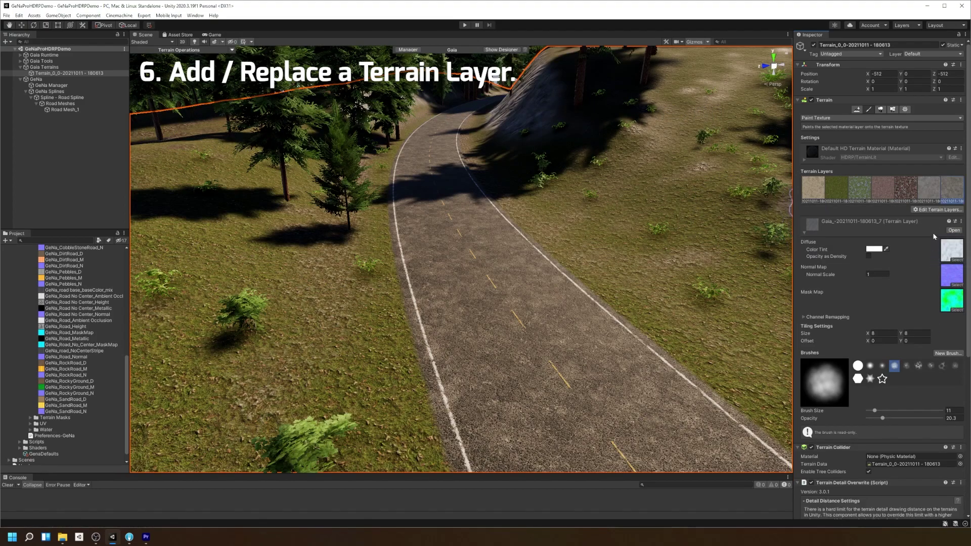
- Add RockyGroundLayer to the terrain's layers
{"action": "left_click", "coordinate": [935, 210]}
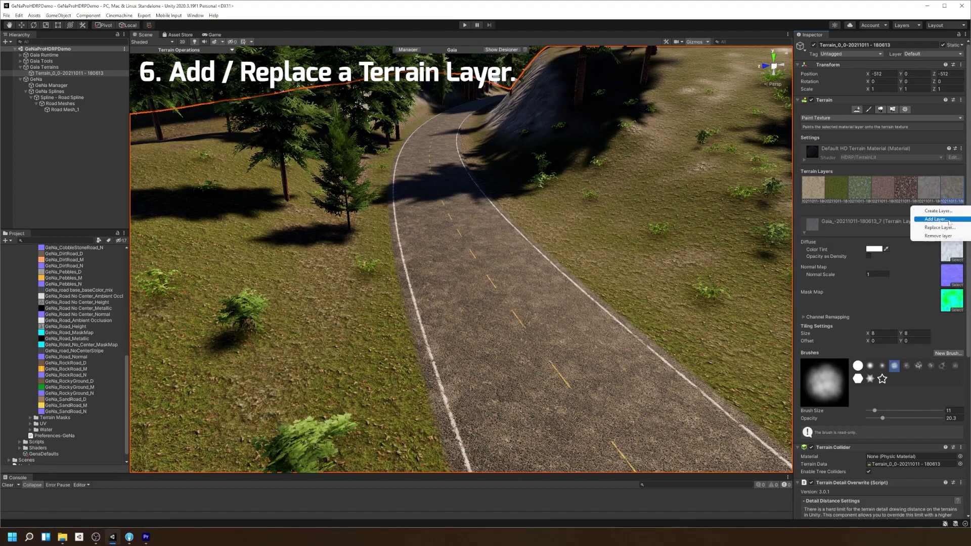
{"action": "left_click", "coordinate": [950, 220]}
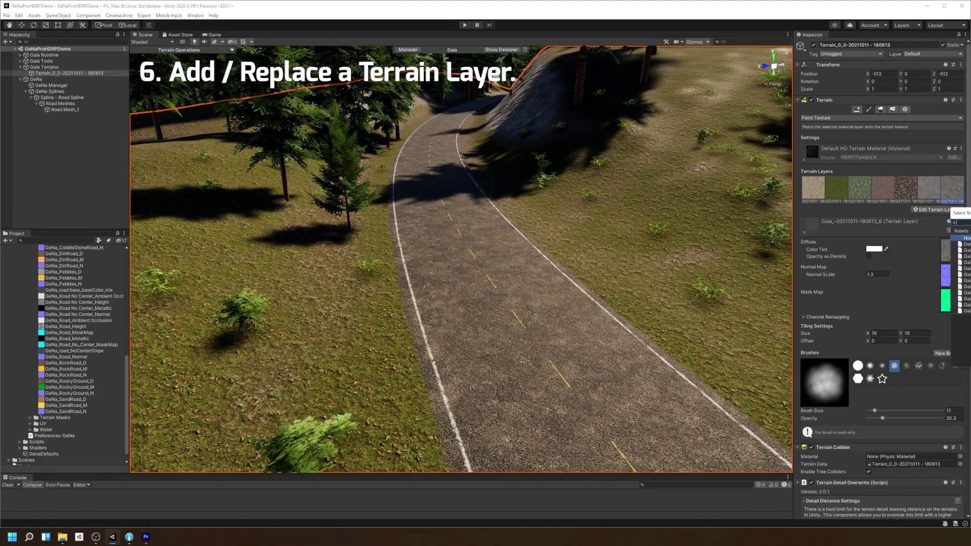
{"action": "scroll", "coordinate": [737, 196], "scroll_direction": "down", "scroll_amount": 8}
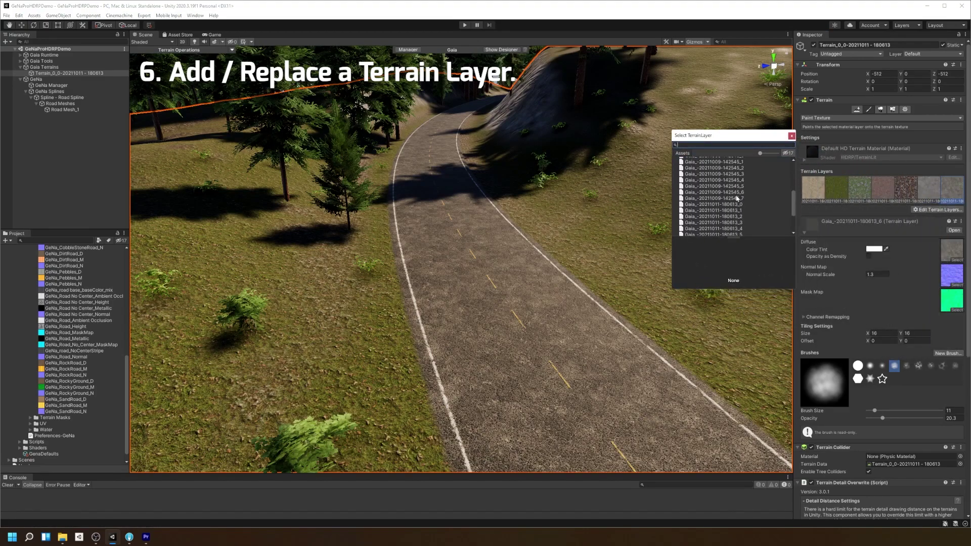
{"action": "left_click", "coordinate": [716, 228]}
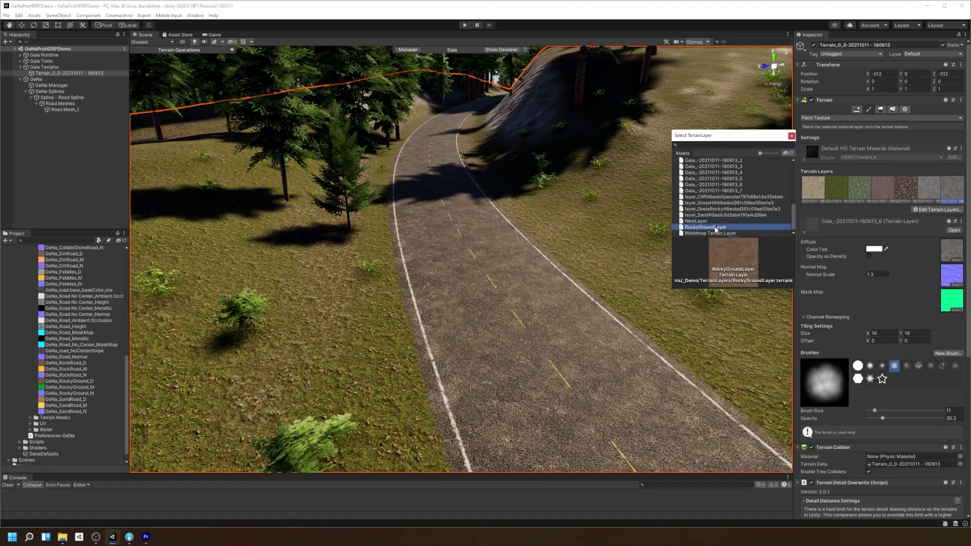
{"action": "double_click", "coordinate": [743, 229]}
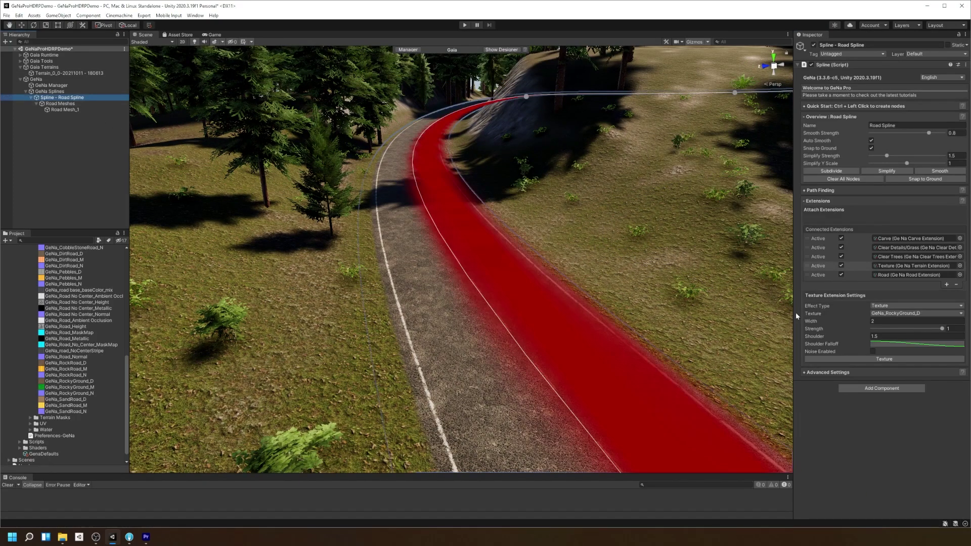
- Set the road spline's Texture extension to width 0 and shoulder 7.23, with noise enabled at amplitude 0.239
{"action": "mouse_move", "coordinate": [835, 325]}
{"action": "left_mouse_down"}
{"action": "mouse_move", "coordinate": [806, 324]}
{"action": "mouse_move", "coordinate": [828, 342]}
{"action": "mouse_move", "coordinate": [873, 343]}
{"action": "left_mouse_up"}
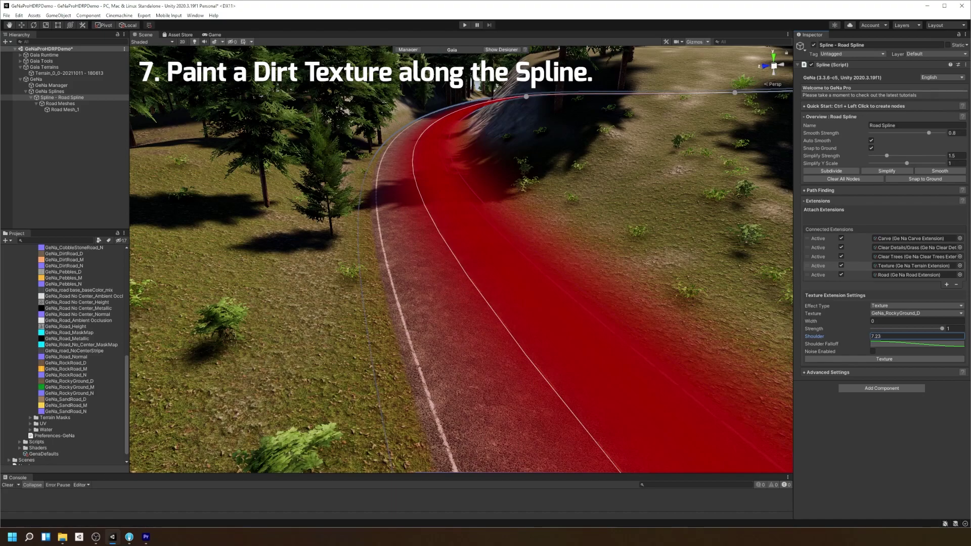
{"action": "left_click", "coordinate": [874, 352]}
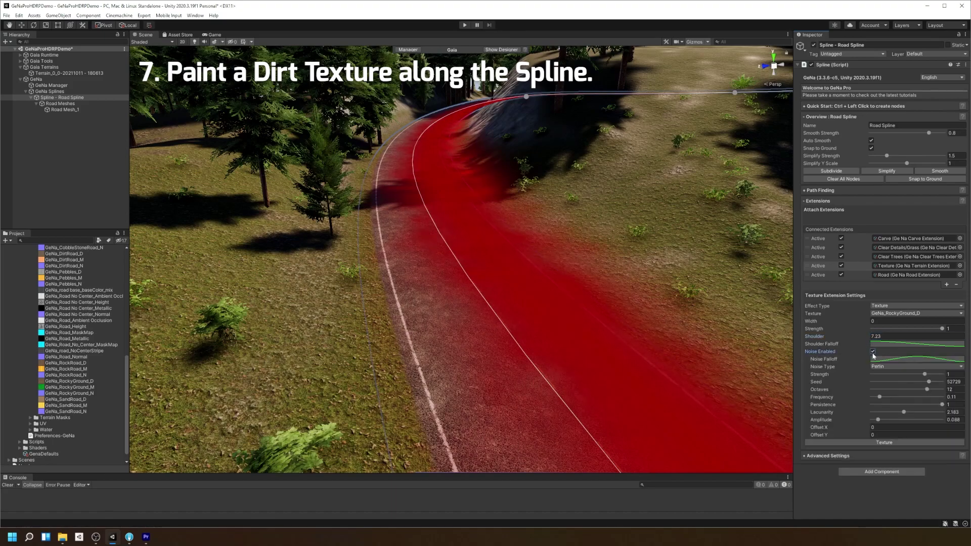
{"action": "left_click", "coordinate": [889, 420]}
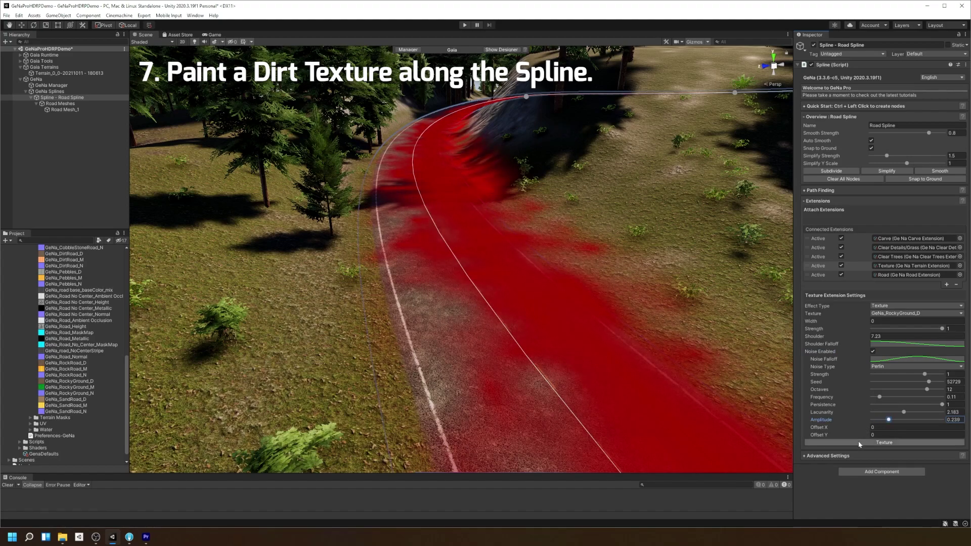
- Paint the GeNa_RockyGround_D texture onto the terrain along the road spline
{"action": "left_click", "coordinate": [908, 314]}
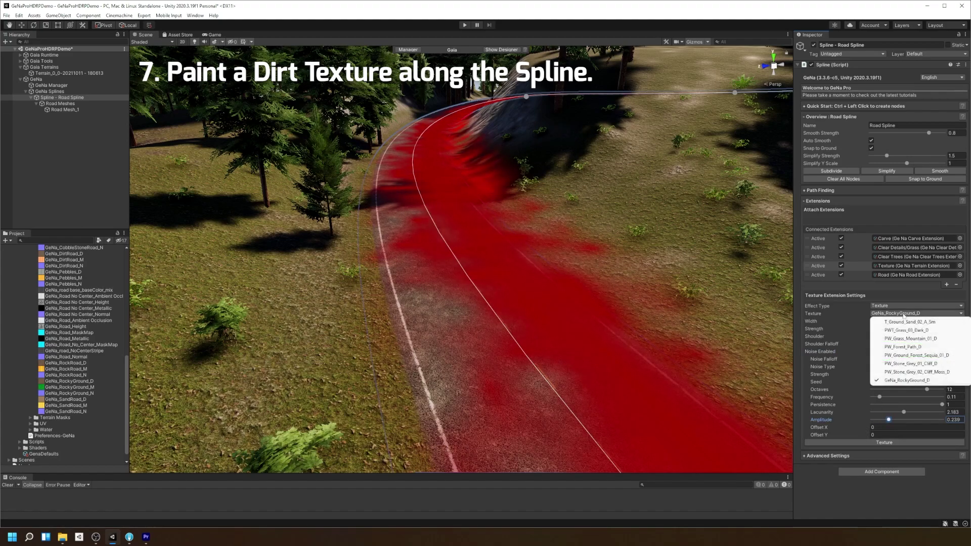
{"action": "left_click", "coordinate": [914, 381]}
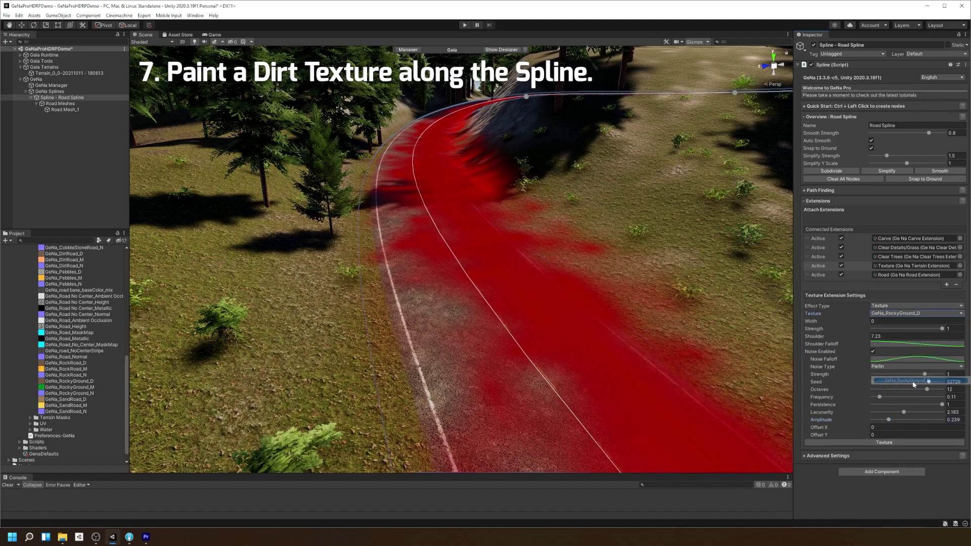
{"action": "left_click", "coordinate": [865, 441]}
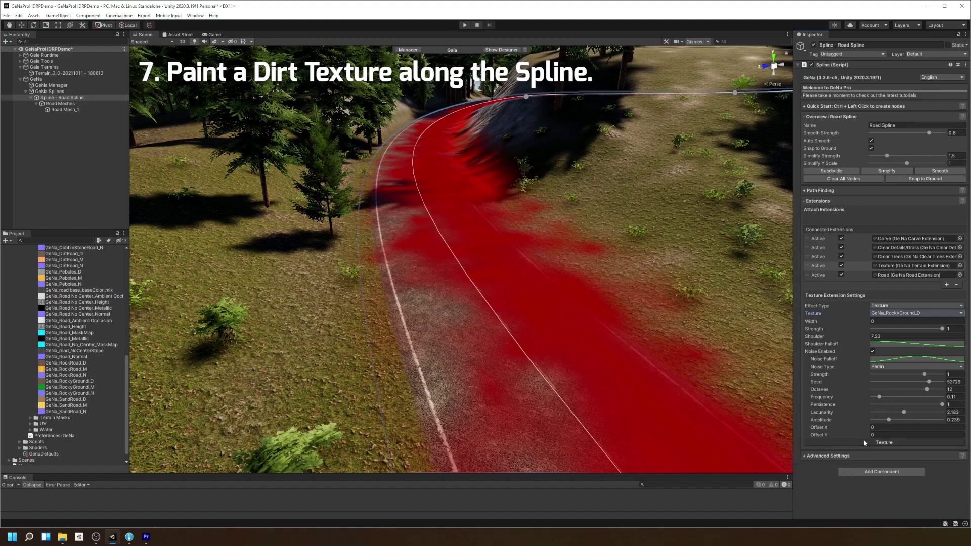
{"action": "left_click", "coordinate": [77, 178]}
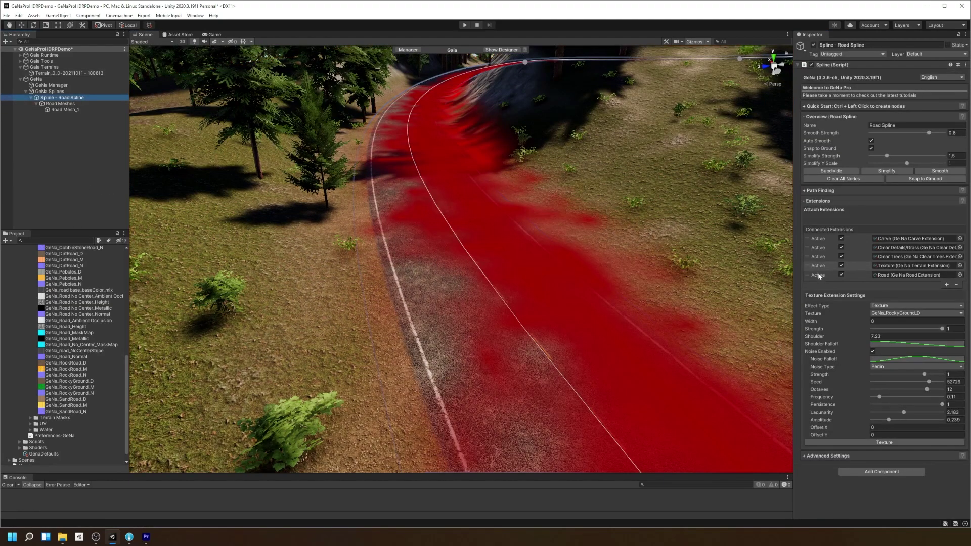
- Change the Road extension's road profile to RoadRockProfile
{"action": "left_click", "coordinate": [819, 275]}
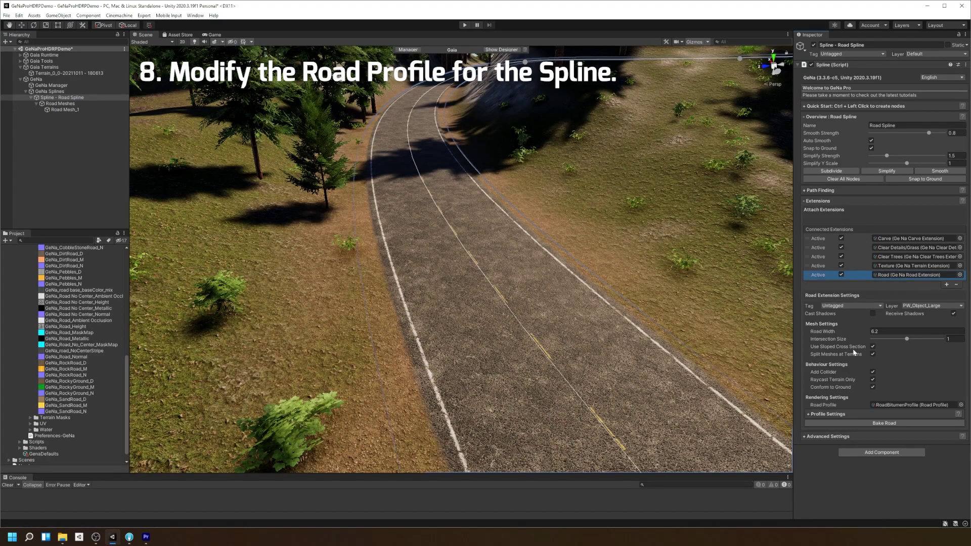
{"action": "left_click", "coordinate": [820, 405]}
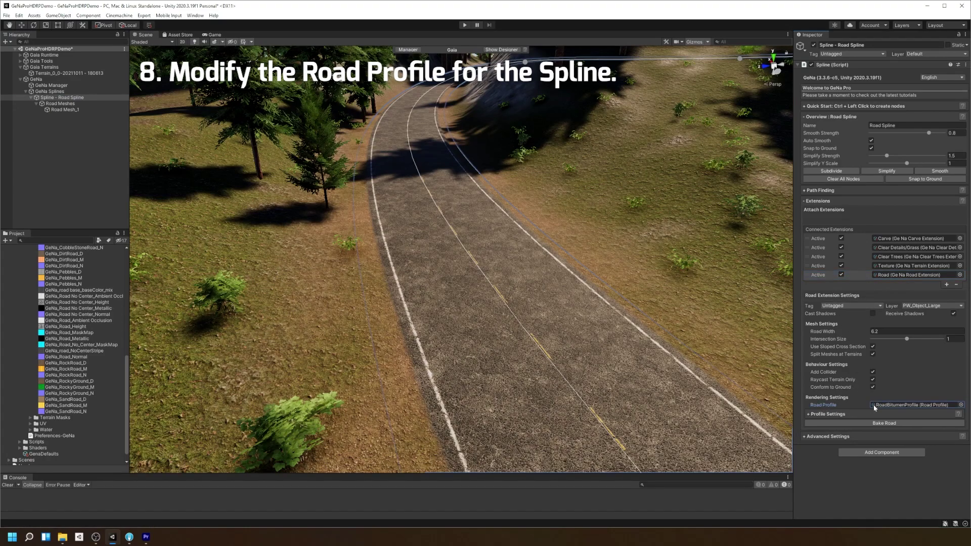
{"action": "left_click", "coordinate": [960, 406]}
{"action": "left_click_drag", "start_coordinate": [963, 370], "coordinate": [700, 147]}
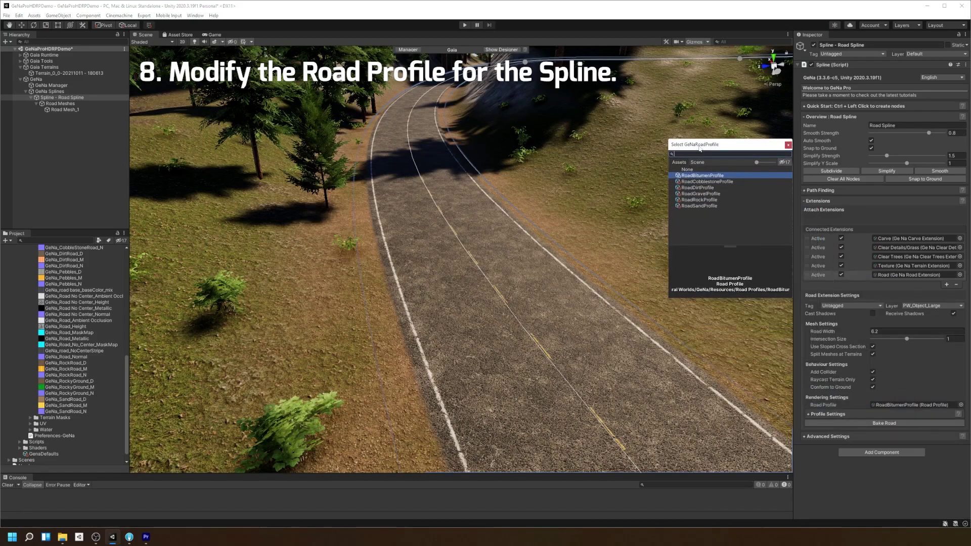
{"action": "left_click", "coordinate": [700, 200]}
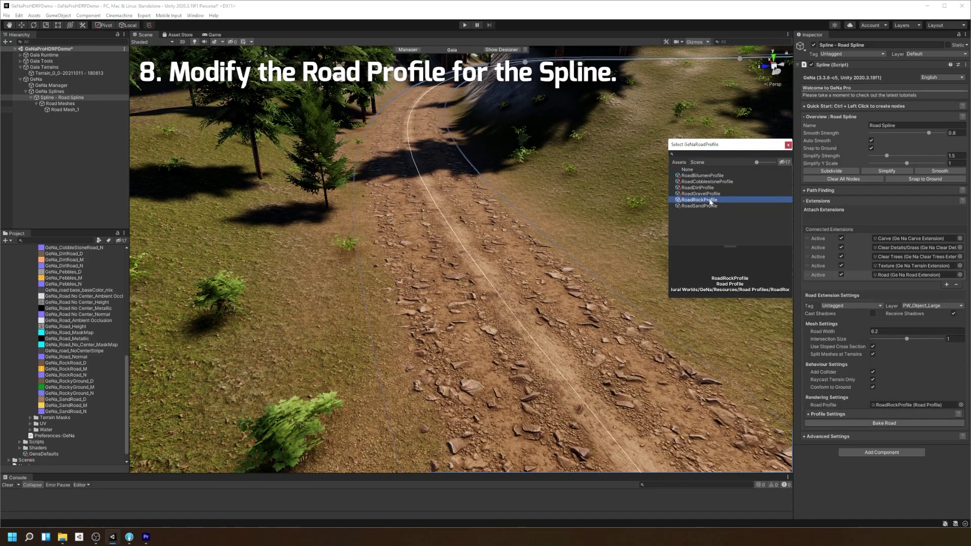
{"action": "double_click", "coordinate": [710, 201]}
- Set the rock road profile's mask Height parameter to 1.78 and its Edge Distance to 0.527
{"action": "left_click", "coordinate": [835, 414]}
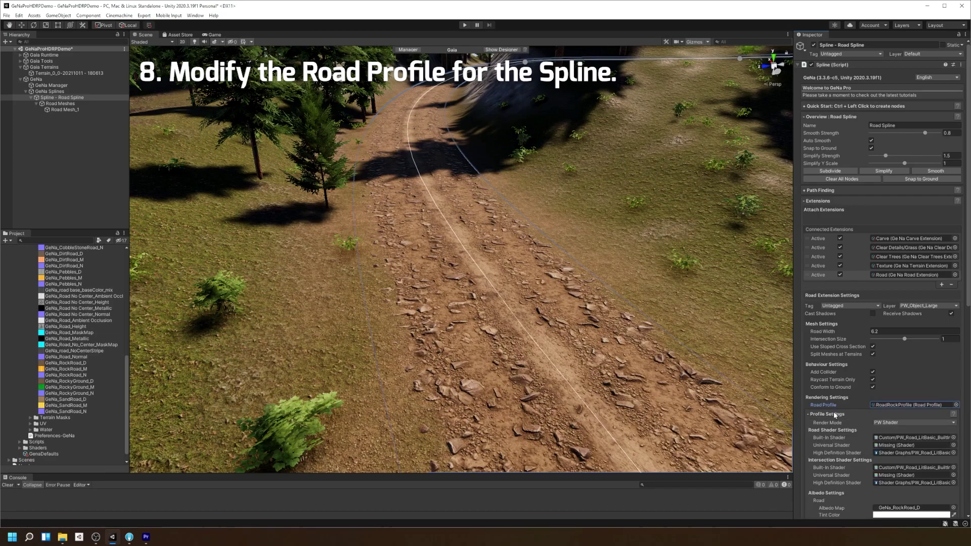
{"action": "scroll", "coordinate": [883, 354], "scroll_direction": "down", "scroll_amount": 10}
{"action": "left_click", "coordinate": [929, 289]}
{"action": "mouse_move", "coordinate": [909, 340]}
{"action": "left_mouse_down"}
{"action": "mouse_move", "coordinate": [888, 340]}
{"action": "mouse_move", "coordinate": [907, 340]}
{"action": "left_mouse_up"}
- Set the profile's Height Contrast to 0.47 and Height Transition to 4.37, and enable Double Track Roads with a gap of 10.4
{"action": "left_click", "coordinate": [903, 398]}
{"action": "left_click", "coordinate": [918, 406]}
{"action": "left_click", "coordinate": [876, 365]}
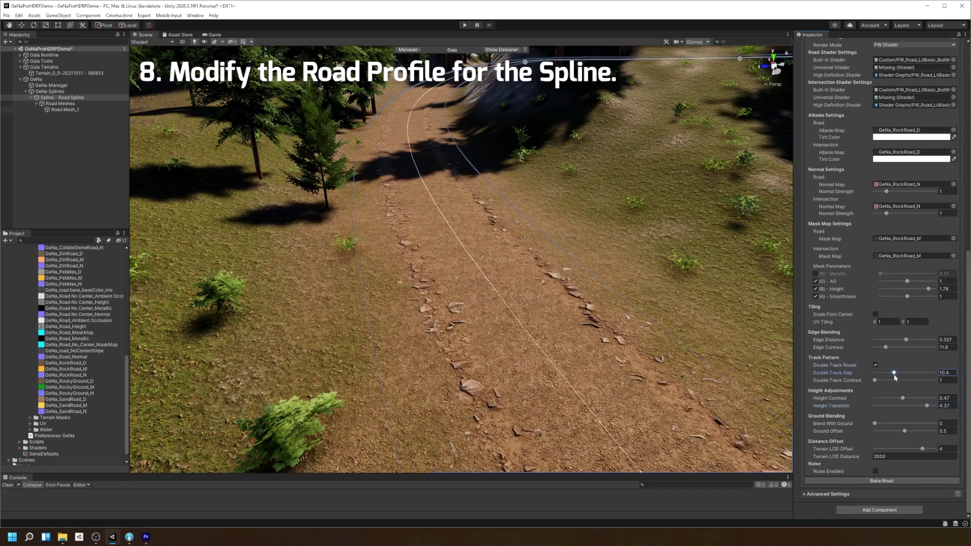
- Reduce the rock road profile's Height Transition and fine-tune its Ground Offset and Blend With Ground values
{"action": "mouse_move", "coordinate": [916, 406]}
{"action": "left_mouse_down"}
{"action": "mouse_move", "coordinate": [927, 406]}
{"action": "mouse_move", "coordinate": [885, 398]}
{"action": "mouse_move", "coordinate": [910, 406]}
{"action": "mouse_move", "coordinate": [898, 406]}
{"action": "left_mouse_up"}
{"action": "mouse_move", "coordinate": [905, 431]}
{"action": "left_mouse_down"}
{"action": "mouse_move", "coordinate": [872, 431]}
{"action": "mouse_move", "coordinate": [907, 431]}
{"action": "left_mouse_up"}
{"action": "mouse_move", "coordinate": [875, 424]}
{"action": "left_mouse_down"}
{"action": "mouse_move", "coordinate": [894, 424]}
{"action": "mouse_move", "coordinate": [875, 424]}
{"action": "left_mouse_up"}
{"action": "right_click_drag", "start_coordinate": [634, 333], "coordinate": [407, 261]}
{"action": "key", "text": "w"}
{"action": "left_click", "coordinate": [516, 293]}
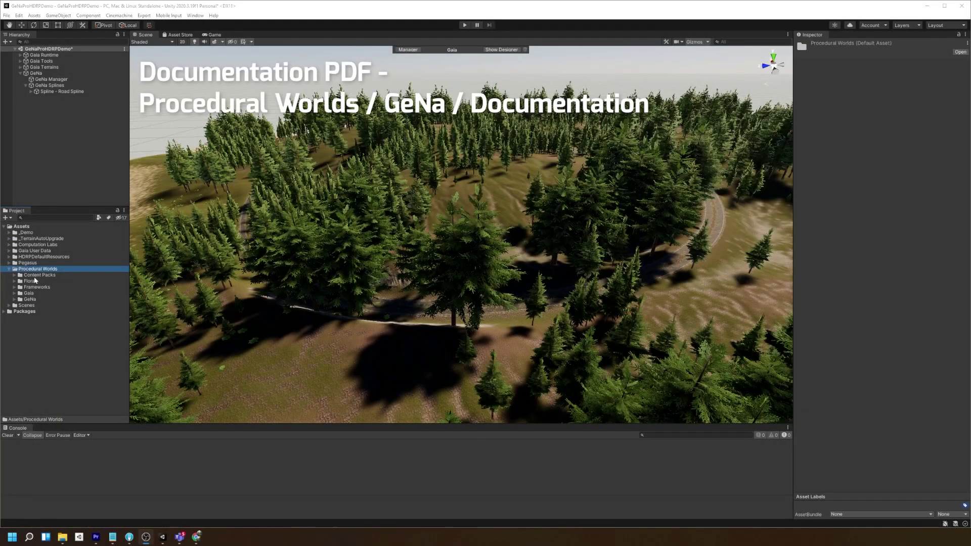
- Locate the GeNa Pro Documentation file in the Procedural Worlds/GeNa/Documentation folder
{"action": "left_click", "coordinate": [15, 300]}
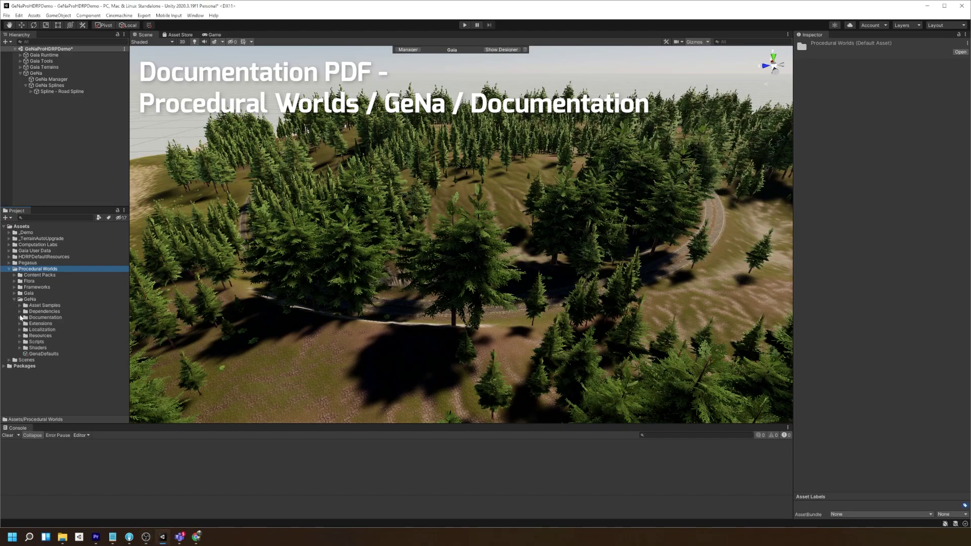
{"action": "left_click", "coordinate": [20, 318]}
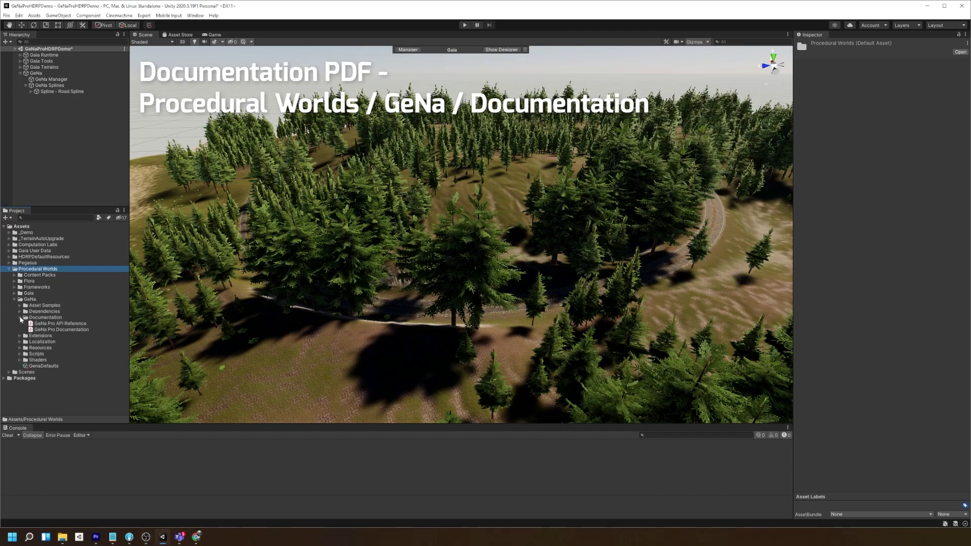
{"action": "left_click", "coordinate": [61, 335]}
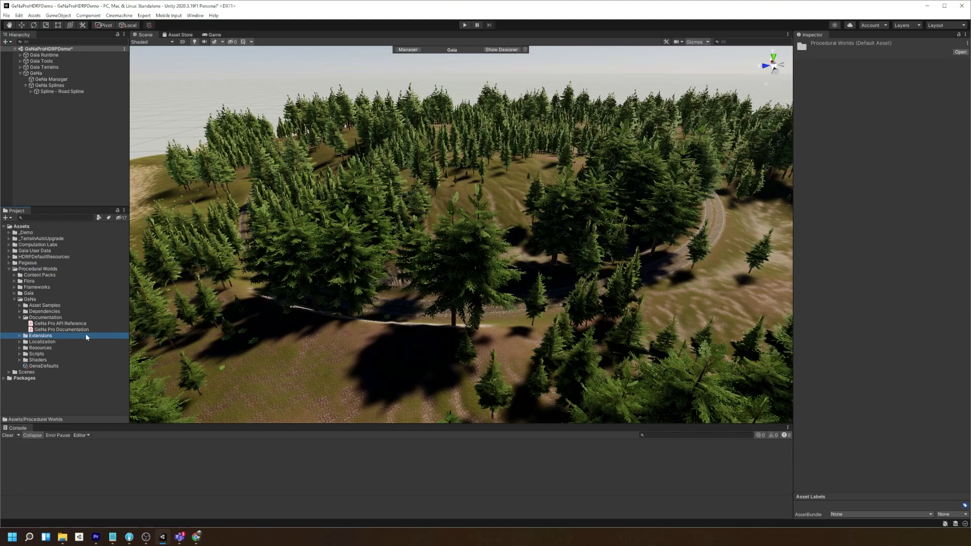
{"action": "left_click", "coordinate": [78, 330]}
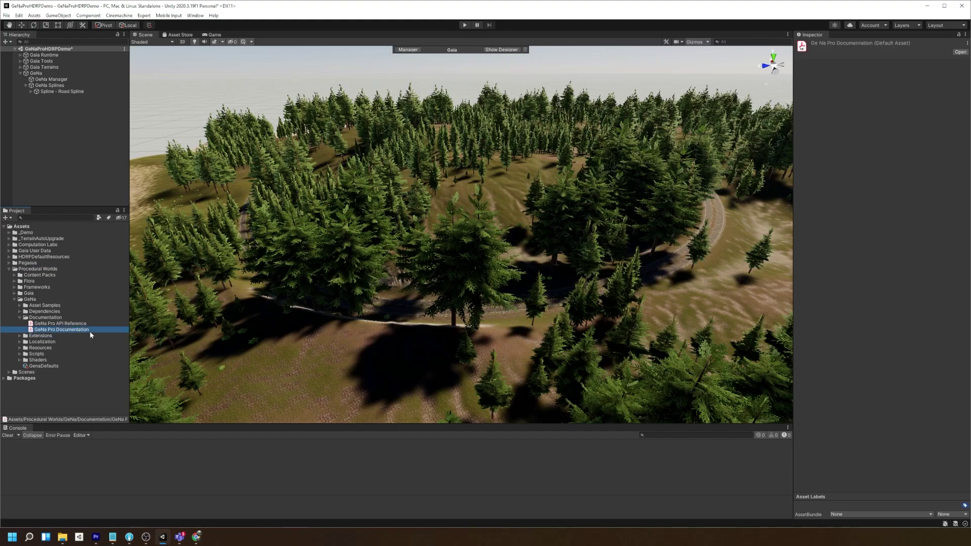